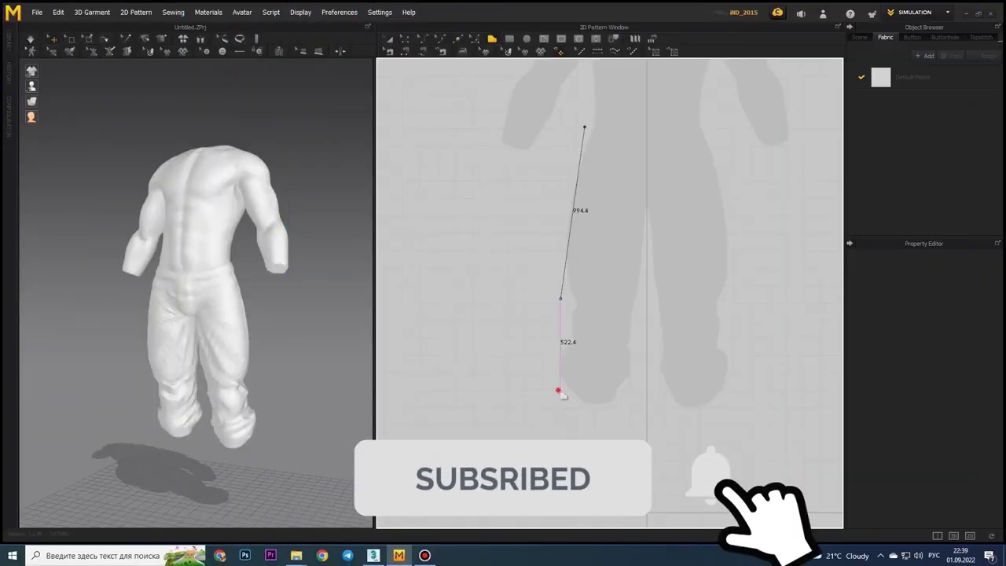
# Step: Add the next corner point of the trouser-leg outline over the avatar silhouette
pyautogui.click(558, 390)
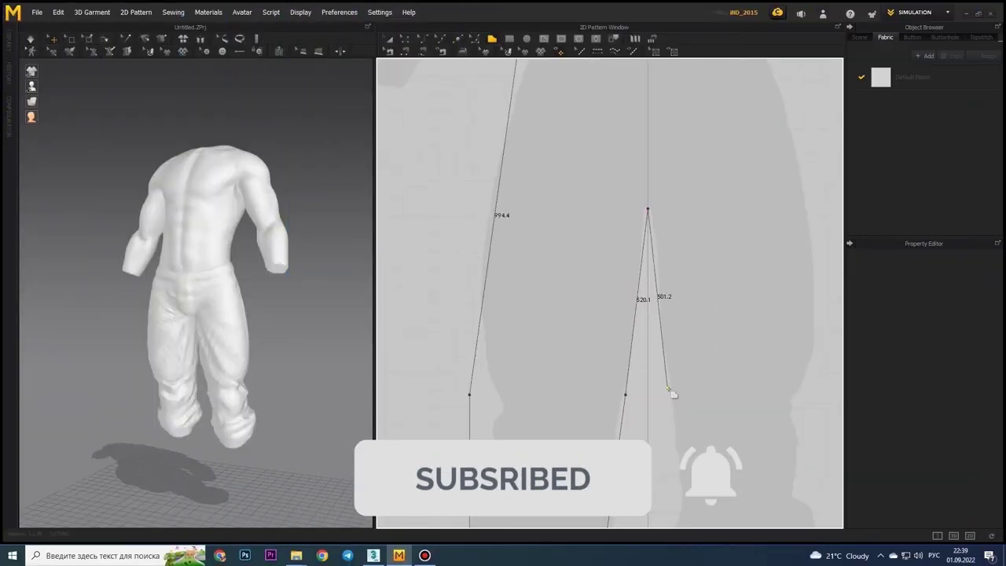
# Step: Close the trouser outline at the waist and paste a copy beside the original
pyautogui.click(708, 279)
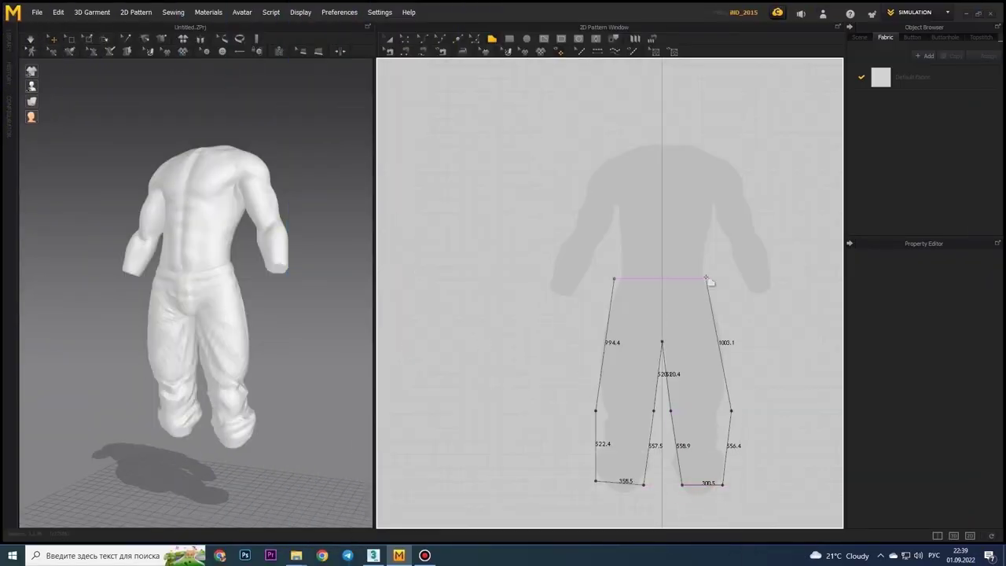
pyautogui.click(613, 278)
pyautogui.hotkey('ctrl', 'c')
pyautogui.hotkey('ctrl', 'v')
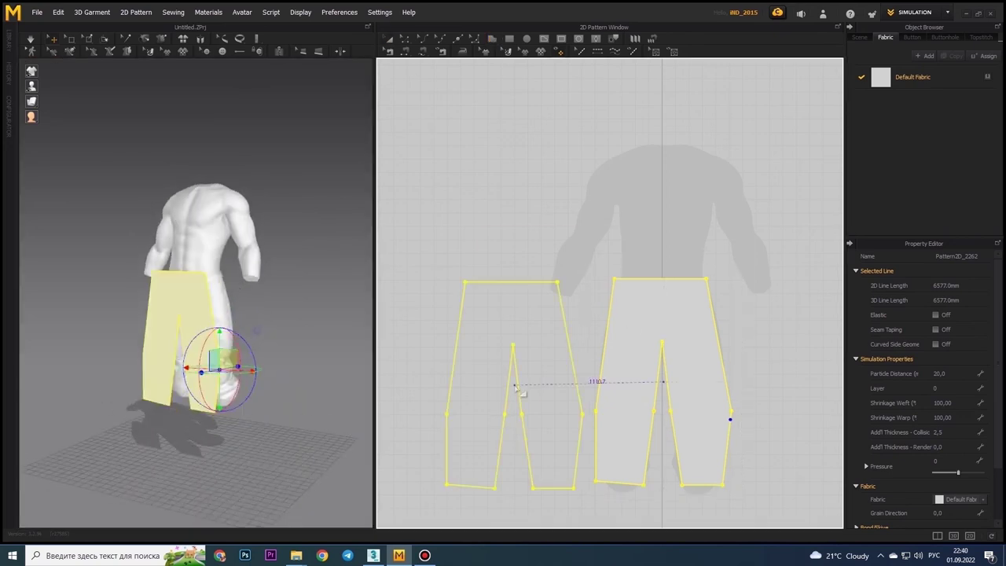
pyautogui.click(512, 383)
pyautogui.moveTo(240, 289)
pyautogui.mouseDown(button='right')
pyautogui.moveTo(232, 304)
pyautogui.moveTo(260, 299)
pyautogui.mouseUp(button='right')
# Step: Sew the two panels' inner-leg edges together and simulate to drape the pants
pyautogui.press('n')
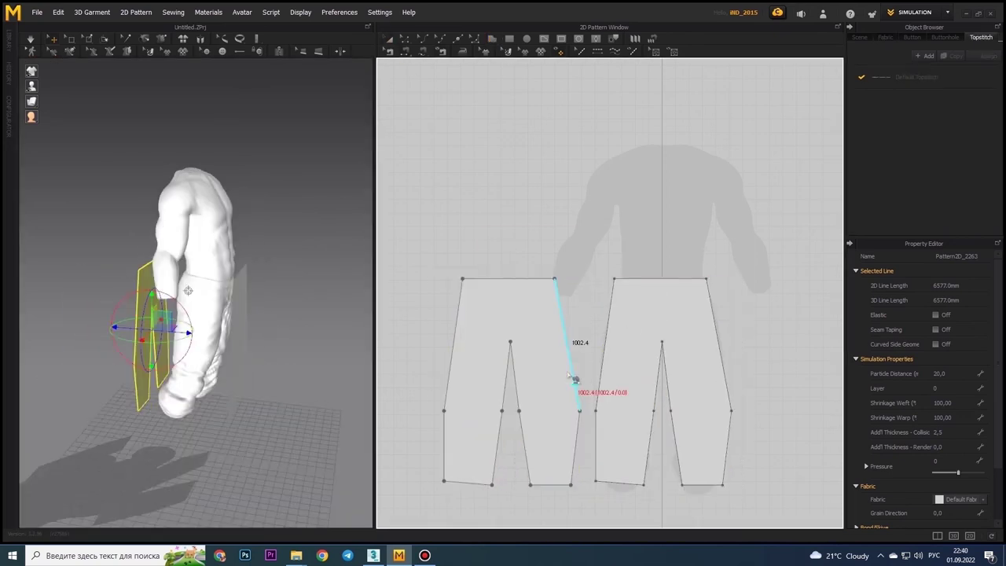
pyautogui.click(572, 369)
pyautogui.click(603, 369)
pyautogui.click(663, 330)
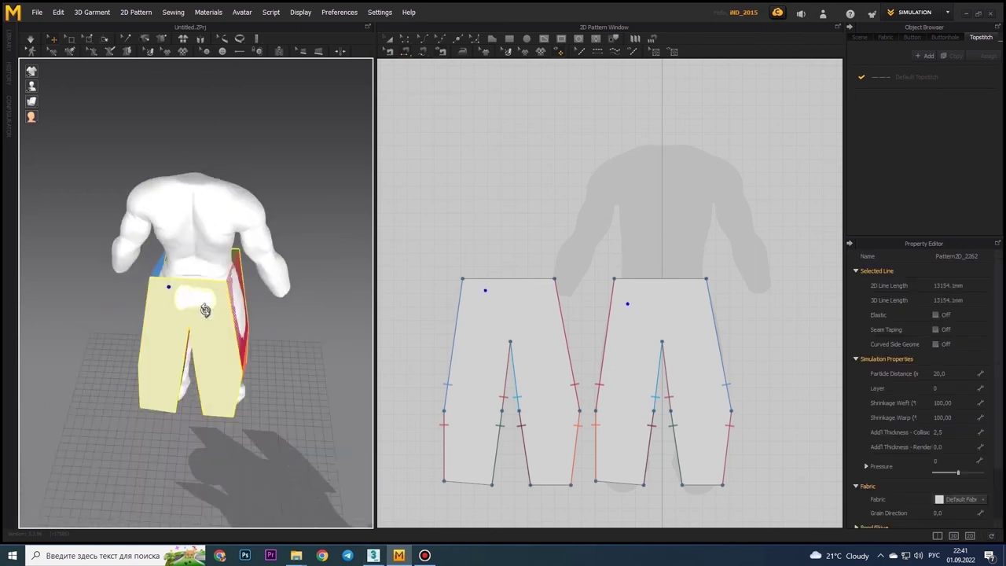
pyautogui.press('space')
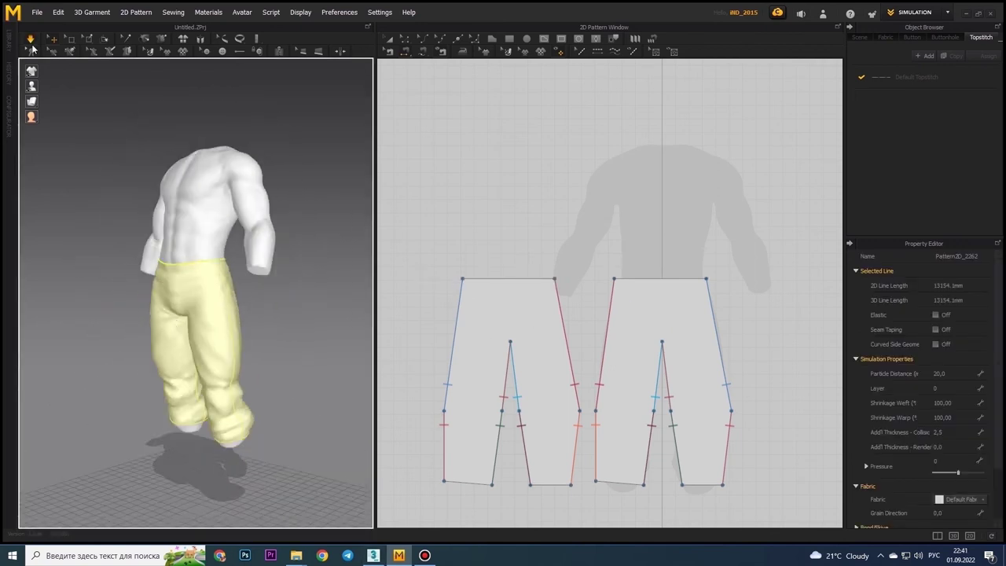
# Step: Place the copied waistband rectangle and select both waistband panels
pyautogui.moveTo(148, 327); pyautogui.dragTo(202, 292, button='right')
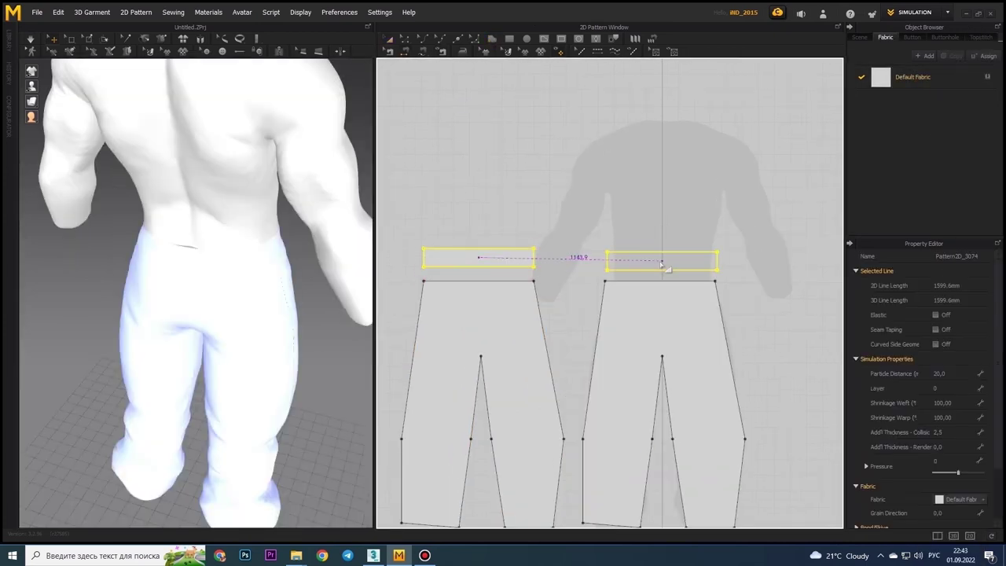
pyautogui.click(662, 264)
pyautogui.moveTo(148, 329); pyautogui.dragTo(213, 283, button='right')
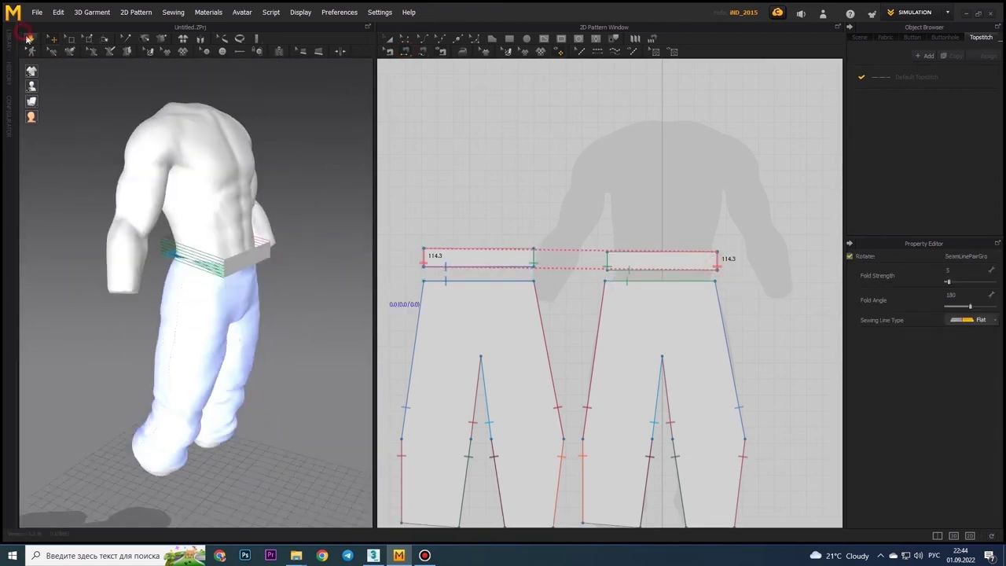
pyautogui.keyDown('shift'); pyautogui.click(629, 261); pyautogui.keyUp('shift')
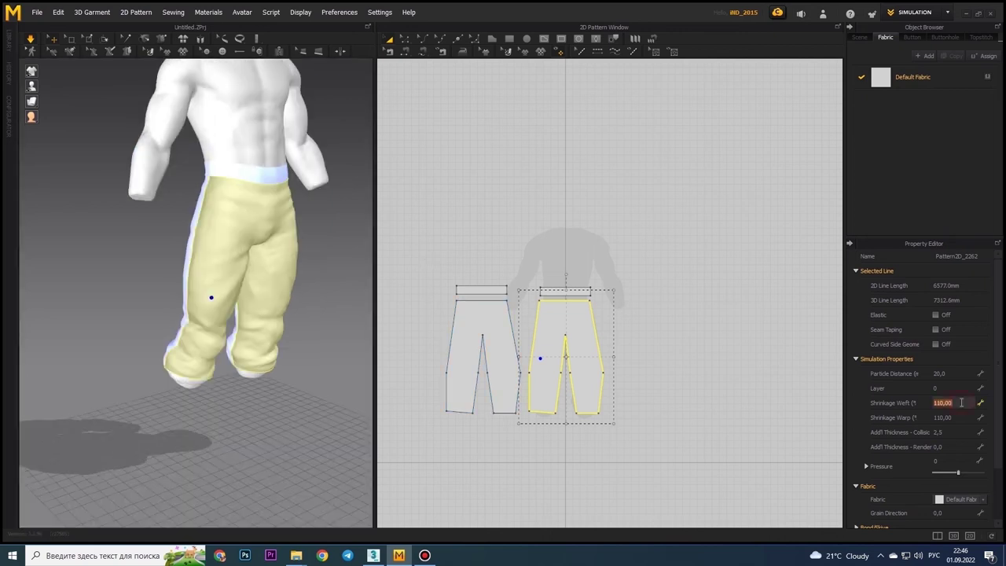
# Step: Enter a shrinkage value of 130 for the left trouser pattern and review its options
pyautogui.write('130')
pyautogui.press('Return')
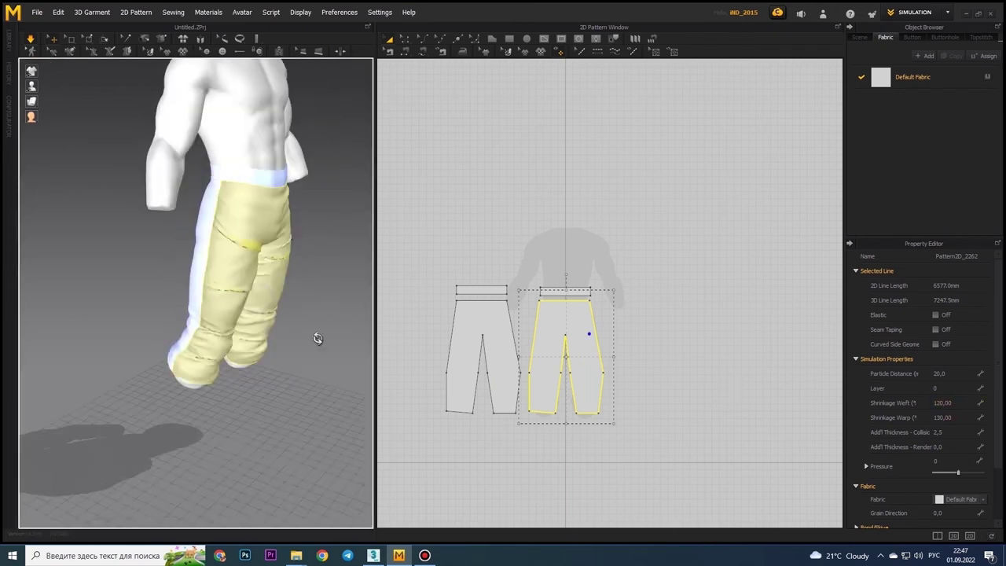
pyautogui.moveTo(318, 338)
pyautogui.mouseDown(button='right')
pyautogui.moveTo(309, 265)
pyautogui.moveTo(260, 204)
pyautogui.mouseUp(button='right')
pyautogui.rightClick(242, 267)
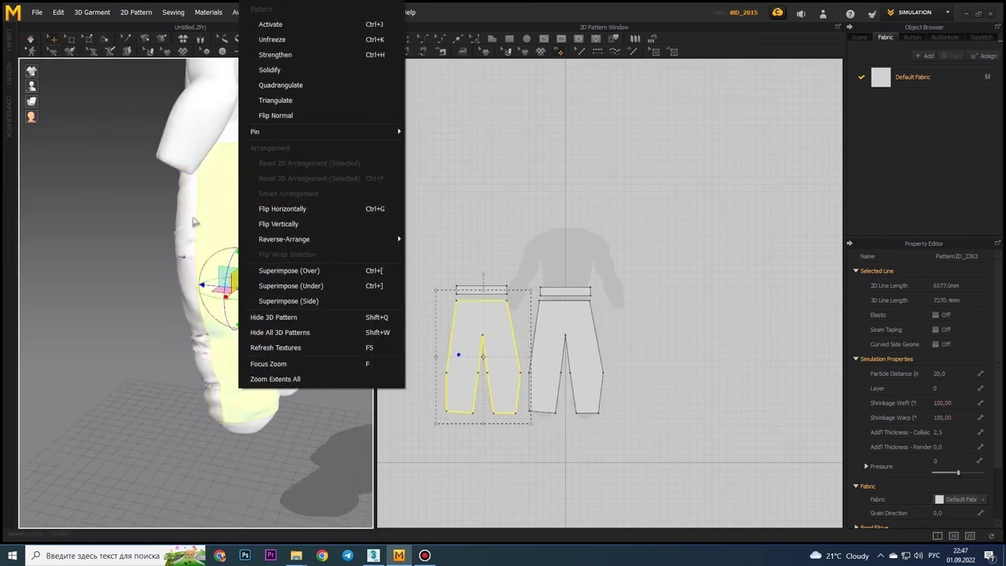
pyautogui.click(484, 334)
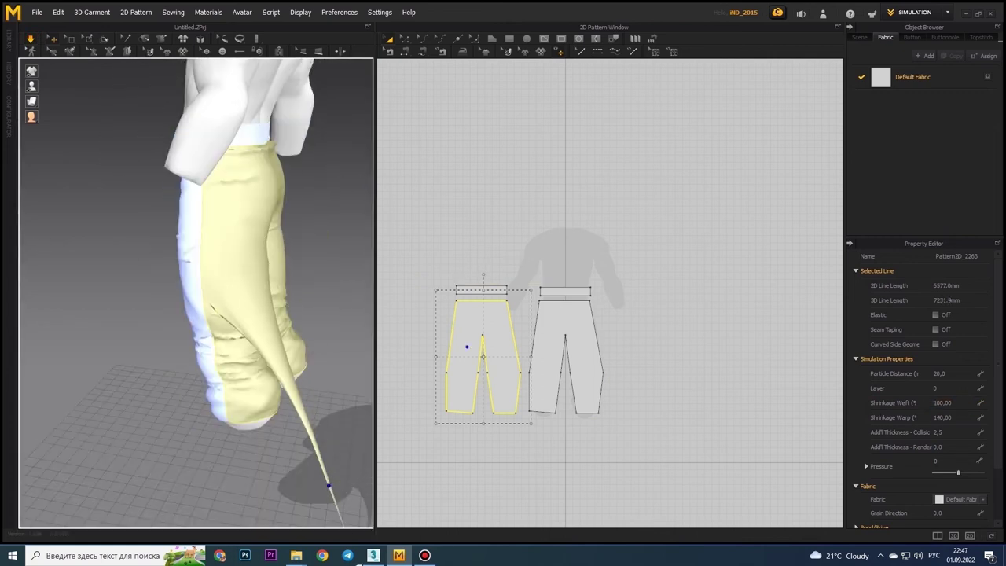
# Step: Edit the right pattern's shrinkage, then set particle distance 10 on both trouser patterns
pyautogui.click(309, 280)
pyautogui.click(960, 403)
pyautogui.write('1')
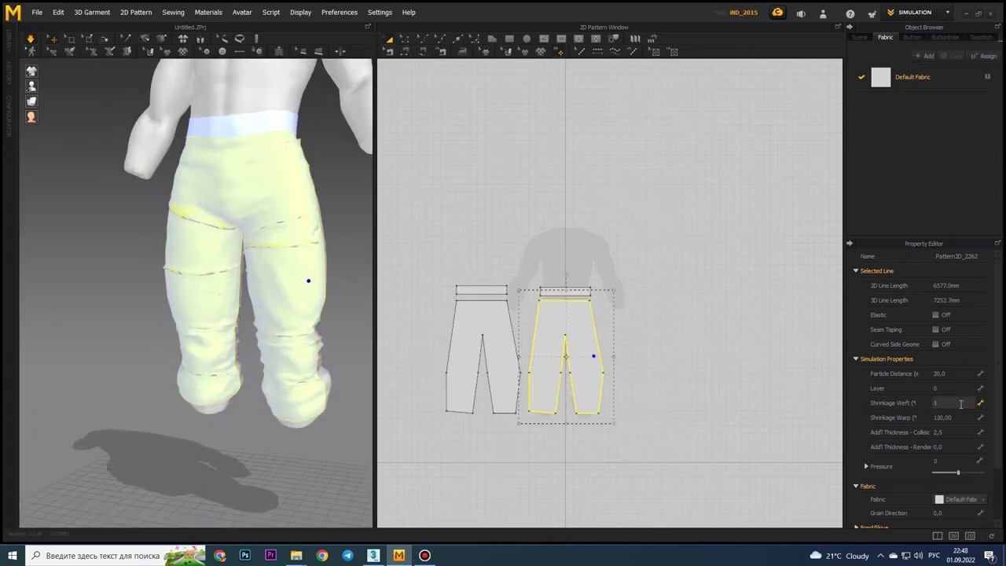
pyautogui.moveTo(338, 271); pyautogui.dragTo(240, 262, button='right')
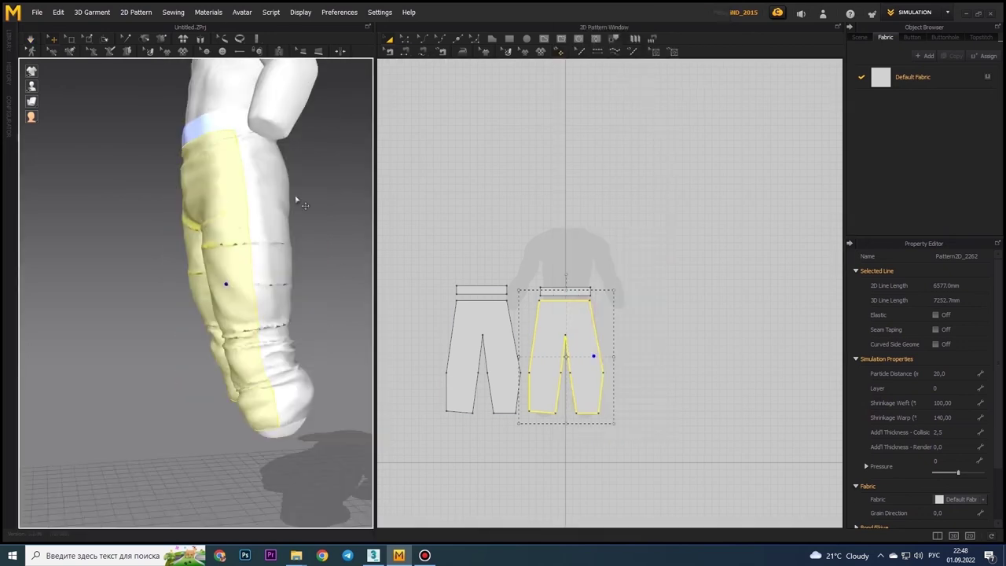
pyautogui.hotkey('ctrl', 'a')
pyautogui.click(947, 375)
pyautogui.moveTo(192, 210); pyautogui.dragTo(56, 101, button='right')
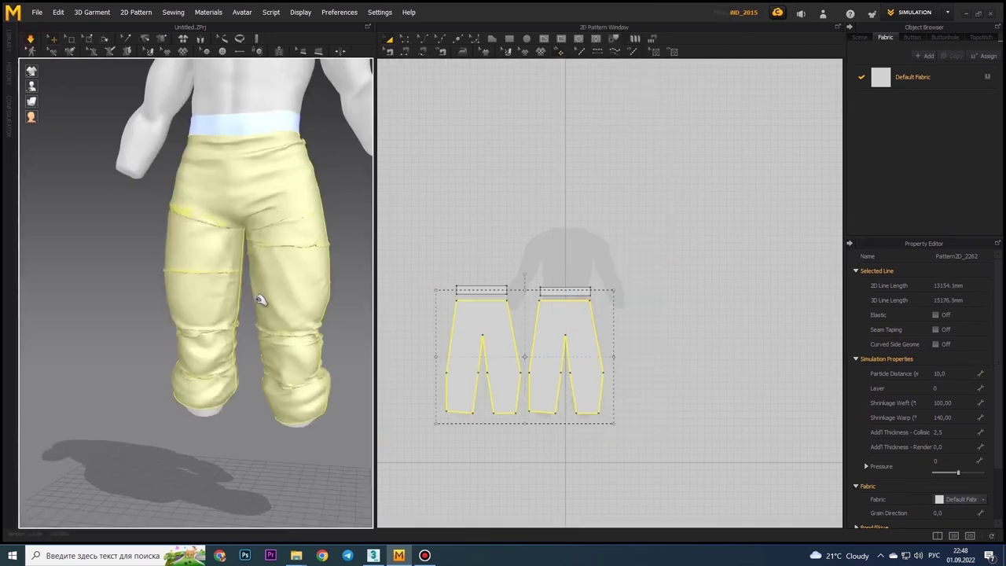
# Step: Check the fabric preset list and Default Fabric properties for the right trouser pattern
pyautogui.scroll(3, 259, 300)
pyautogui.moveTo(267, 279); pyautogui.dragTo(259, 255, button='right')
pyautogui.click(912, 76)
pyautogui.click(972, 471)
pyautogui.click(972, 472)
pyautogui.moveTo(195, 187); pyautogui.dragTo(191, 259, button='right')
pyautogui.click(191, 258)
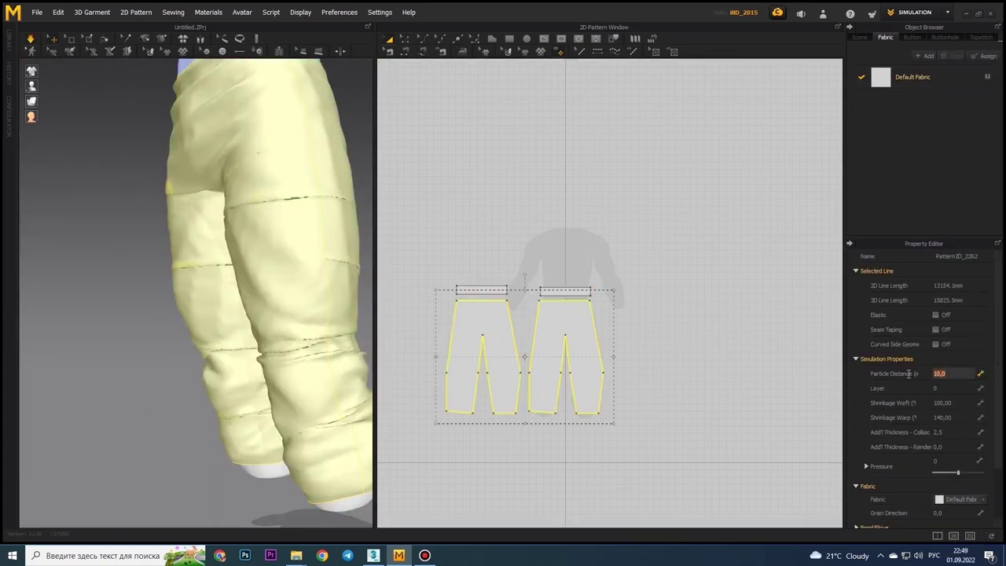
pyautogui.moveTo(235, 287)
pyautogui.mouseDown(button='right')
pyautogui.moveTo(333, 298)
pyautogui.moveTo(309, 320)
pyautogui.mouseUp(button='right')
pyautogui.click(912, 76)
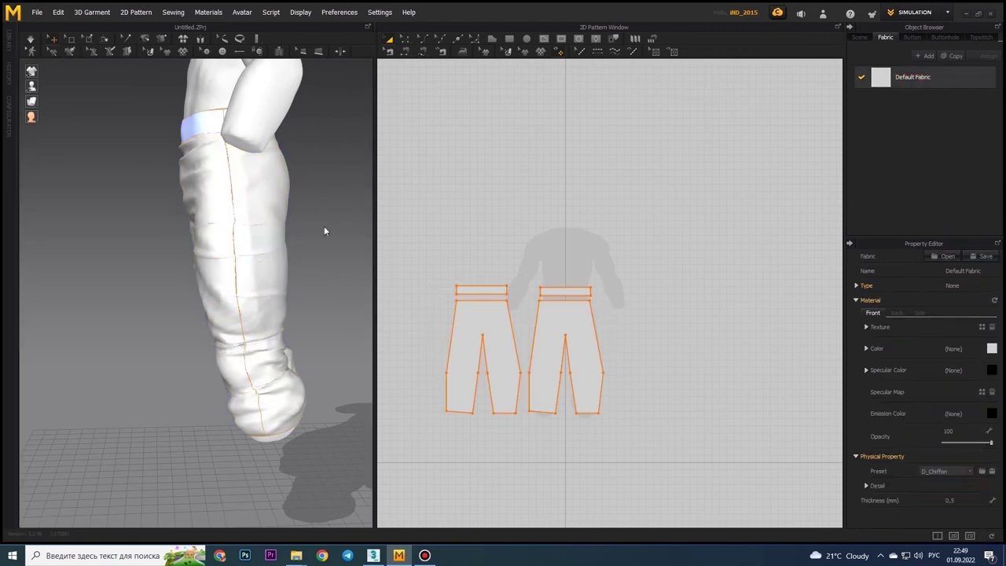
# Step: Give the right trouser panel 160 warp and 110 weft shrinkage, re-draping the pants
pyautogui.moveTo(213, 260); pyautogui.dragTo(30, 42, button='right')
pyautogui.moveTo(167, 259); pyautogui.dragTo(275, 265, button='right')
pyautogui.click(271, 267)
pyautogui.click(958, 417)
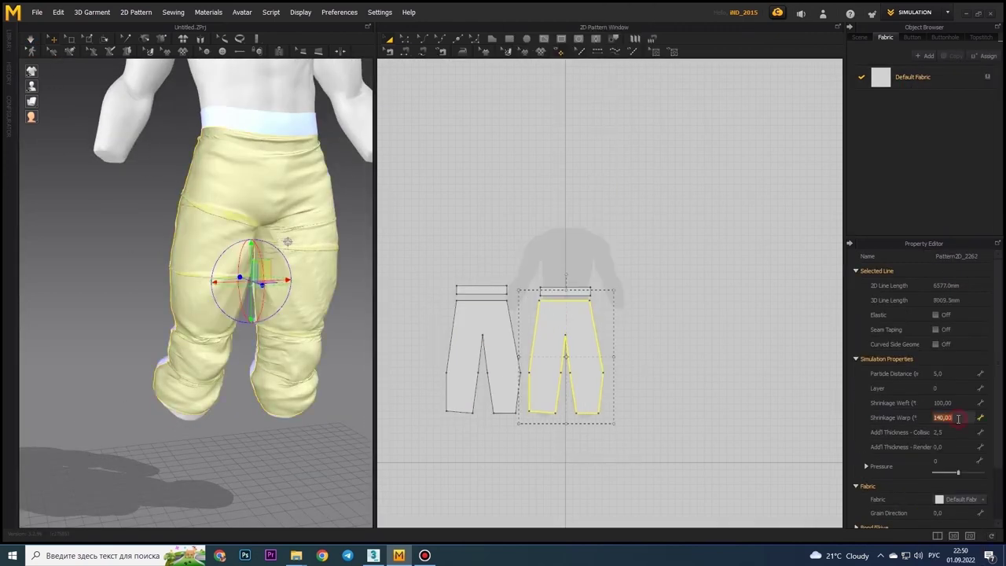
pyautogui.press('space')
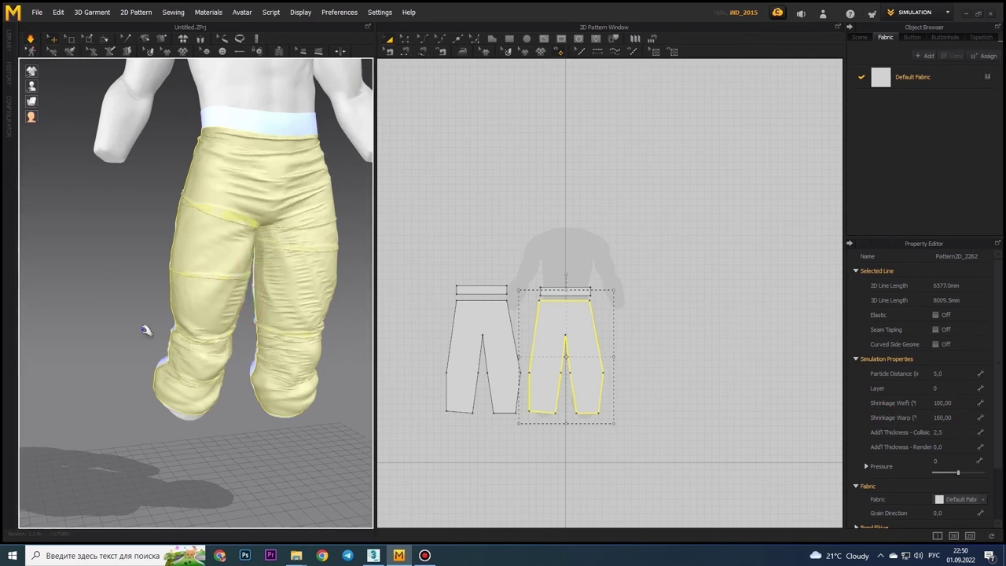
pyautogui.click(183, 320)
pyautogui.doubleClick(958, 403)
pyautogui.write('11')
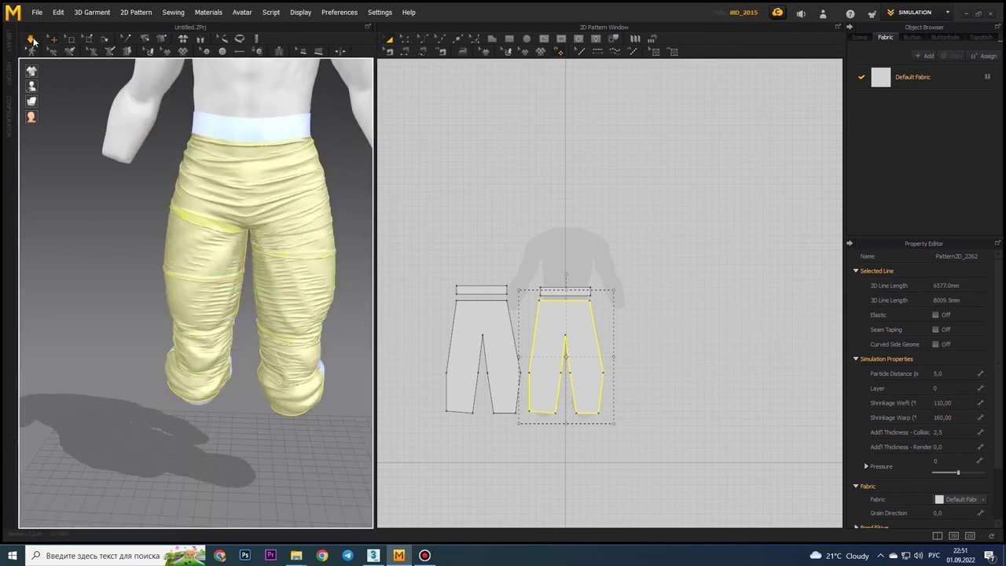
# Step: Give the left trouser panel 110 weft and 160 warp shrinkage and start simulating
pyautogui.doubleClick(959, 403)
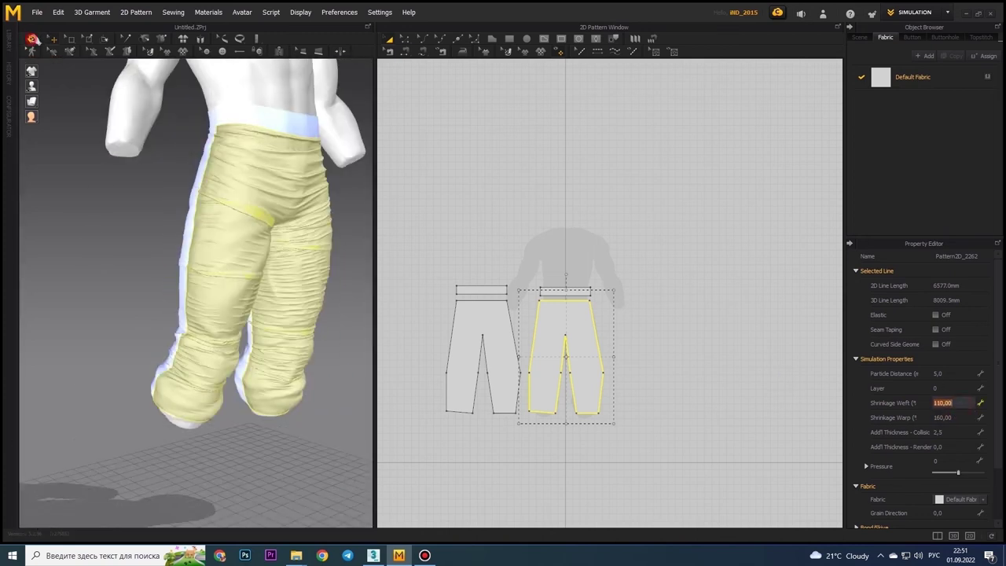
pyautogui.click(505, 330)
pyautogui.click(30, 38)
pyautogui.moveTo(203, 316)
pyautogui.mouseDown(button='right')
pyautogui.moveTo(311, 304)
pyautogui.moveTo(216, 312)
pyautogui.mouseUp(button='right')
# Step: Inspect the draped pants, selecting the right trouser pattern and then the waistband
pyautogui.click(566, 322)
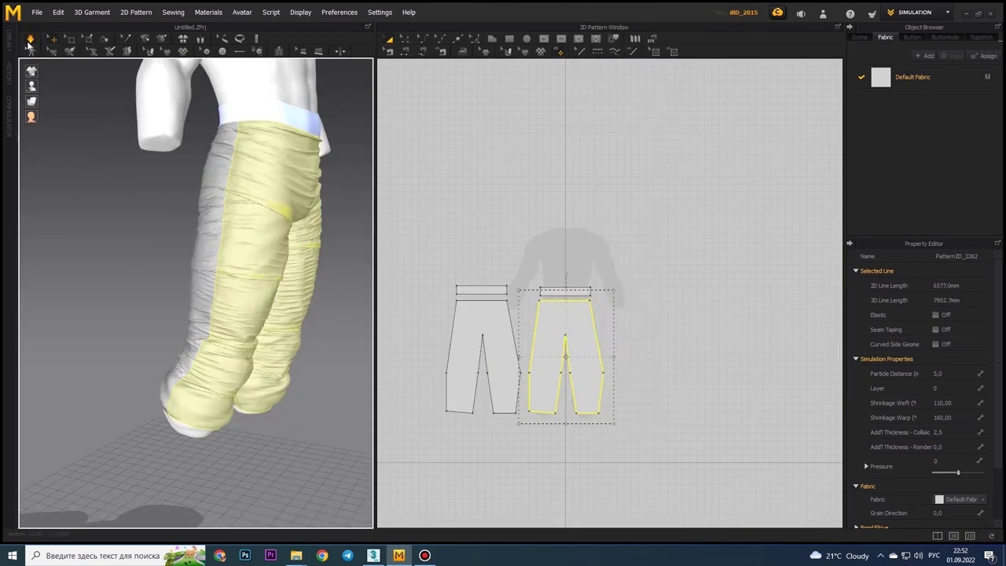
pyautogui.moveTo(79, 241); pyautogui.dragTo(260, 236, button='right')
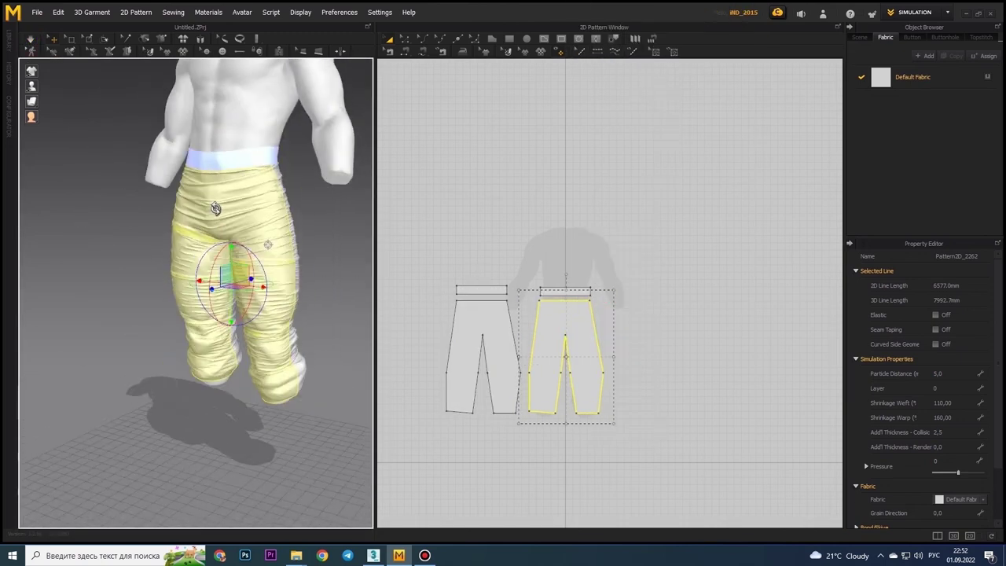
pyautogui.click(185, 219)
# Step: Hide the avatar and save the pants as an OBJ with the default export options
pyautogui.click(338, 128)
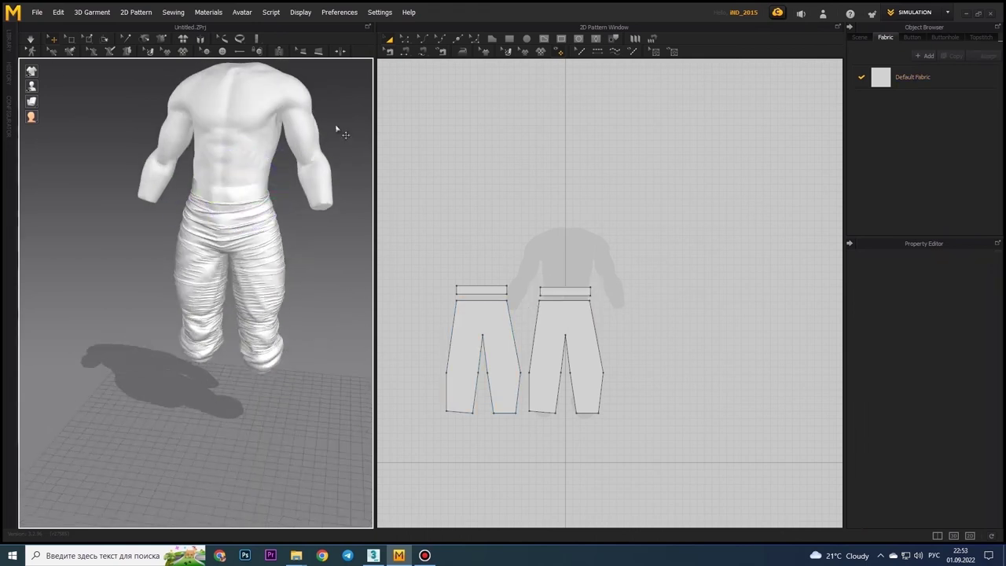
pyautogui.hotkey('shift', 'a')
pyautogui.hotkey('ctrl', 'r')
pyautogui.click(652, 312)
pyautogui.press('Return')
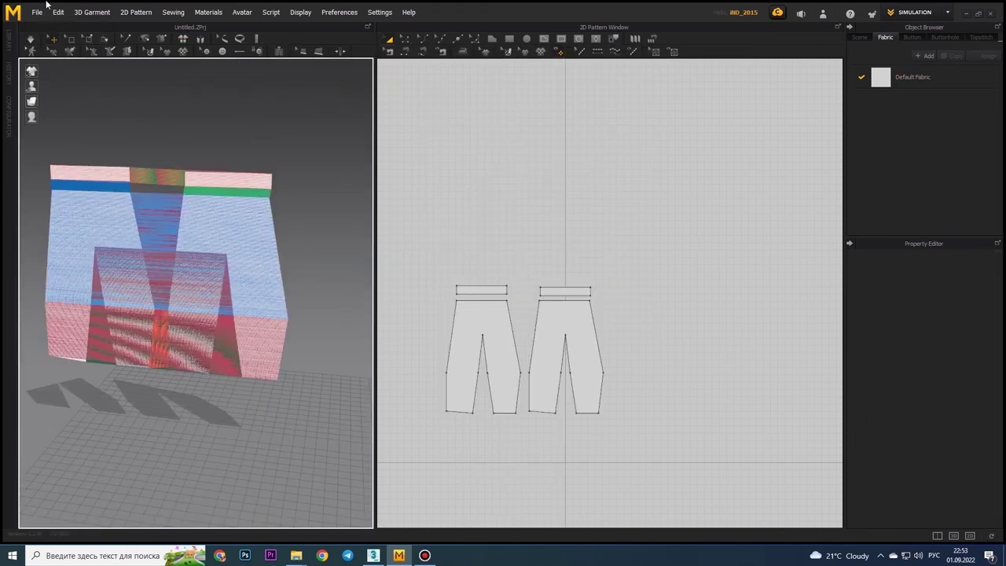
# Step: Select all pattern pieces and move over to 3ds Max
pyautogui.hotkey('ctrl', 'a')
pyautogui.click(209, 135)
pyautogui.click(58, 12)
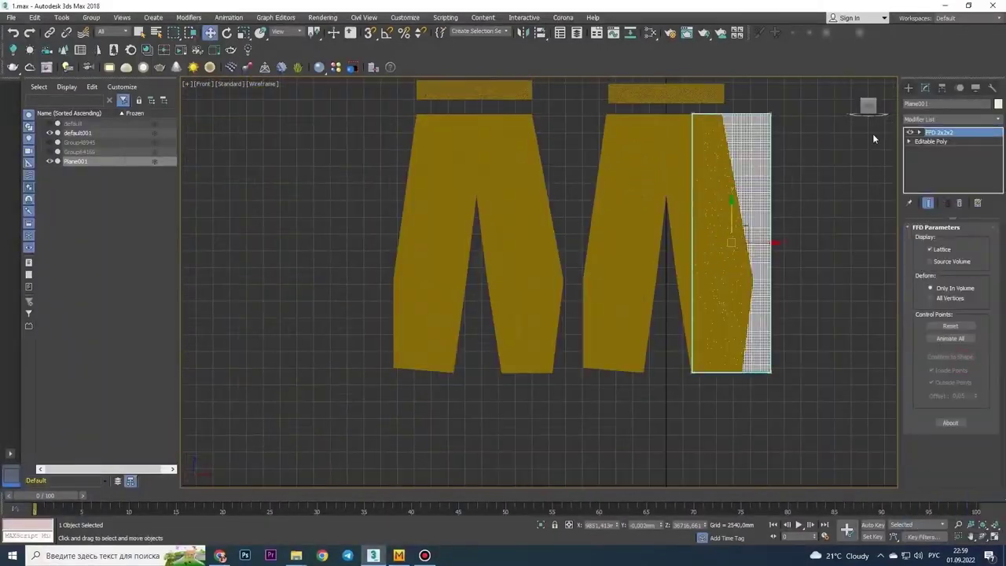
# Step: Zoom in and out on Plane001 to inspect the panel beside the trouser leg
pyautogui.scroll(8, 695, 219)
pyautogui.scroll(5, 521, 387)
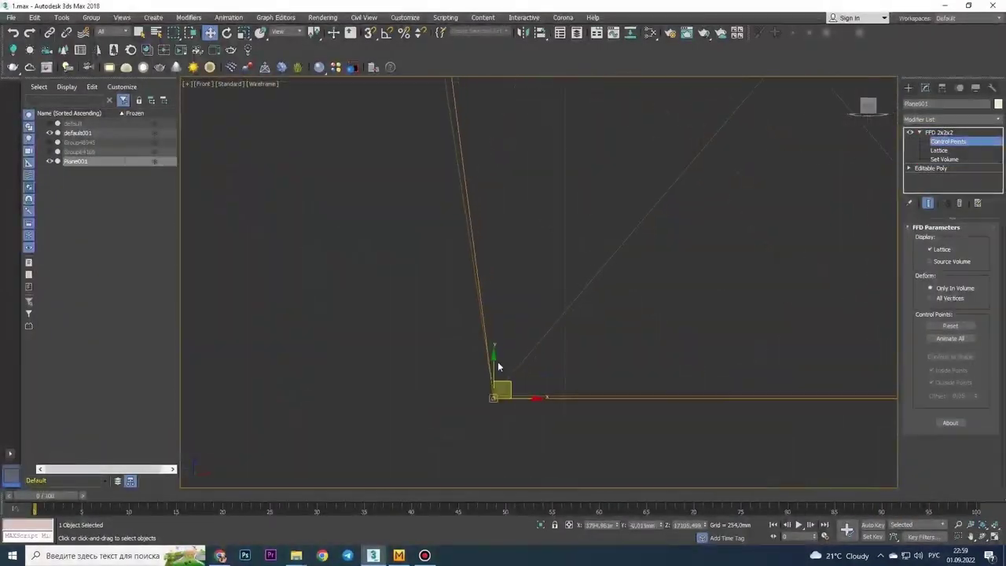
pyautogui.scroll(-8, 499, 353)
pyautogui.scroll(4, 499, 299)
pyautogui.scroll(3, 428, 342)
pyautogui.scroll(-2, 385, 330)
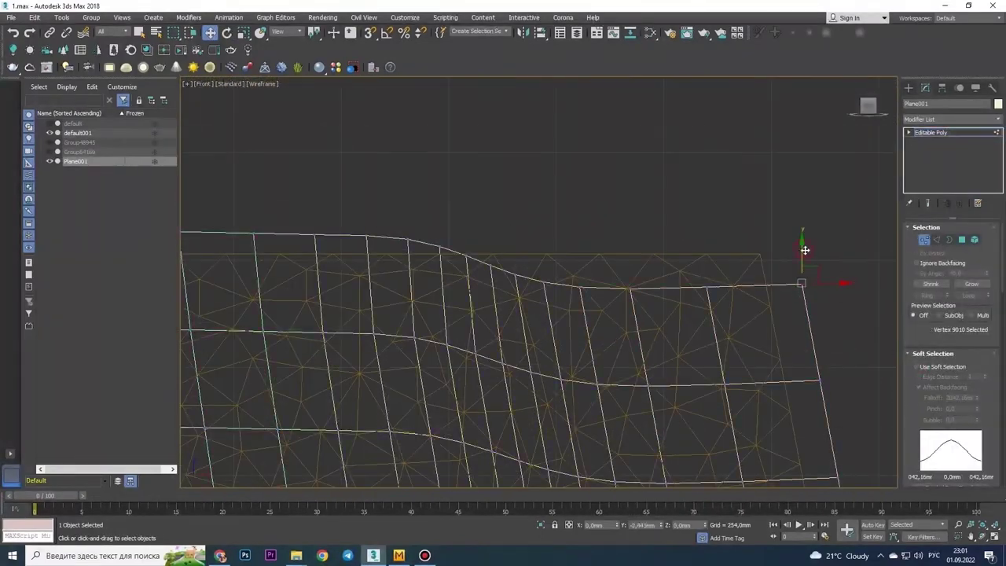
# Step: Nudge the selected top edge up and slide the selected polygons to the left
pyautogui.moveTo(594, 271); pyautogui.dragTo(595, 262)
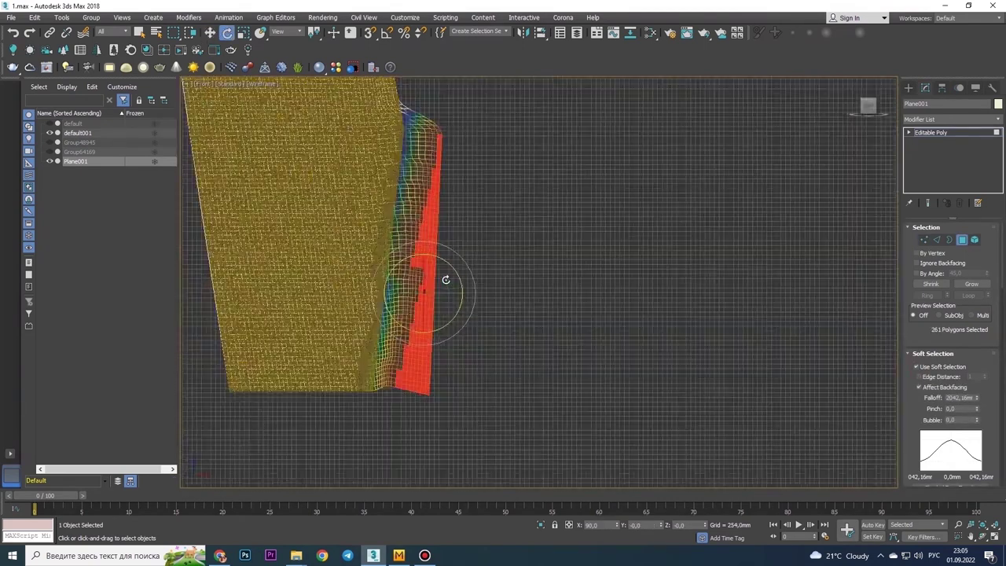
pyautogui.moveTo(444, 298); pyautogui.dragTo(381, 297)
pyautogui.scroll(2, 381, 297)
pyautogui.press('e')
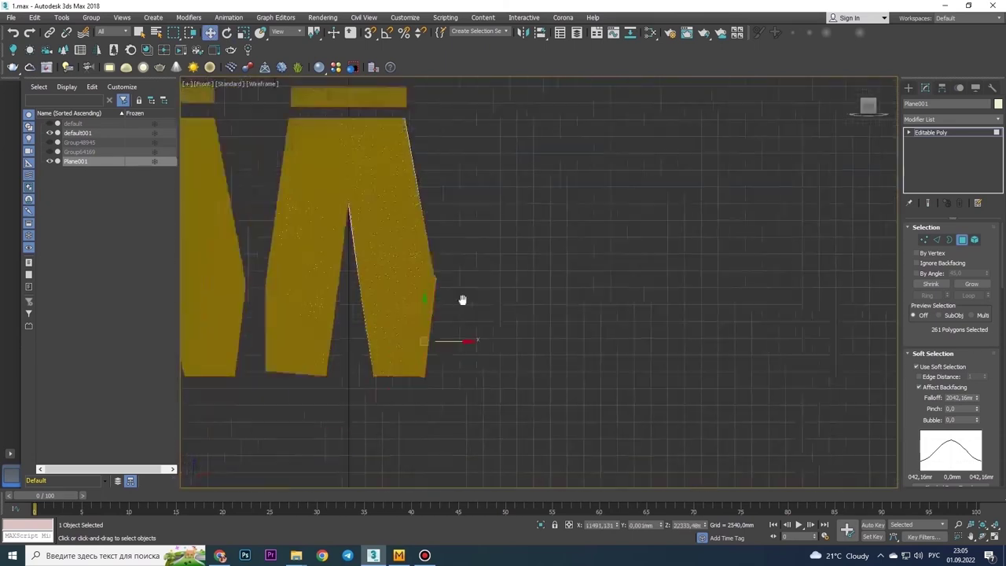
# Step: Turn off Use Soft Selection and box-select a group of border vertices
pyautogui.click(920, 367)
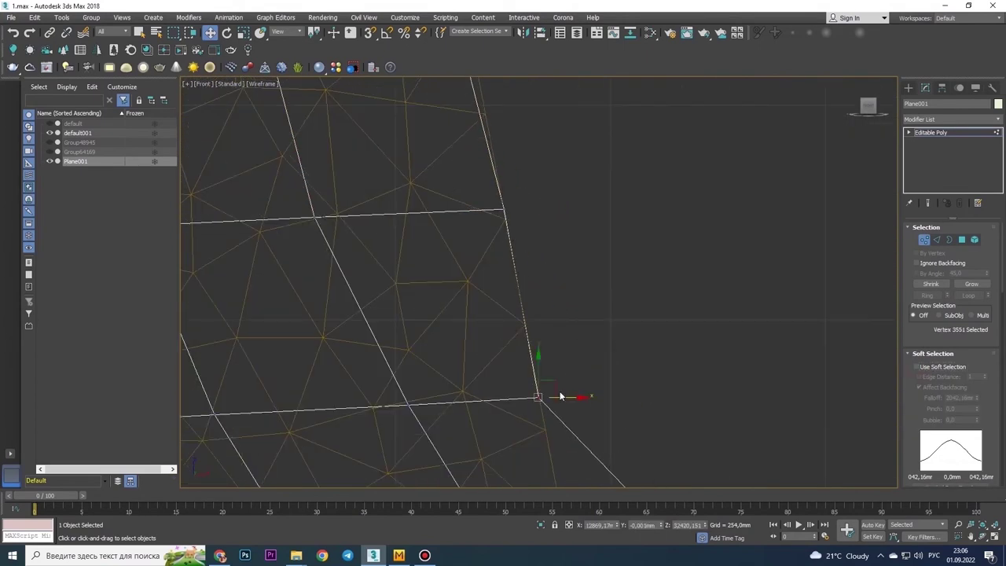
pyautogui.scroll(-2, 506, 269)
pyautogui.moveTo(485, 303); pyautogui.dragTo(567, 422)
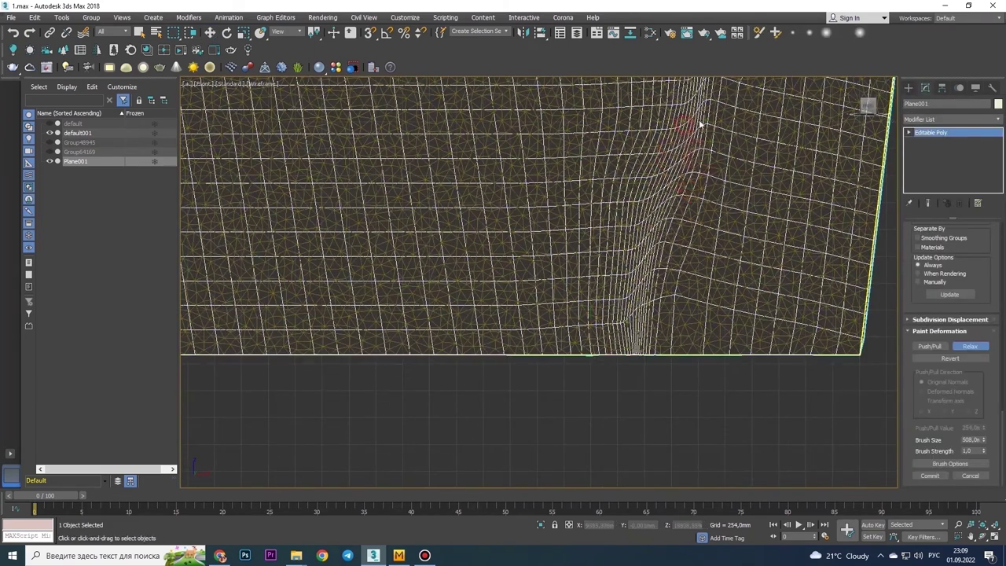
# Step: Relax the creased band on Plane001 and give it an FFD 2x2x2 lattice
pyautogui.moveTo(700, 124); pyautogui.dragTo(738, 305)
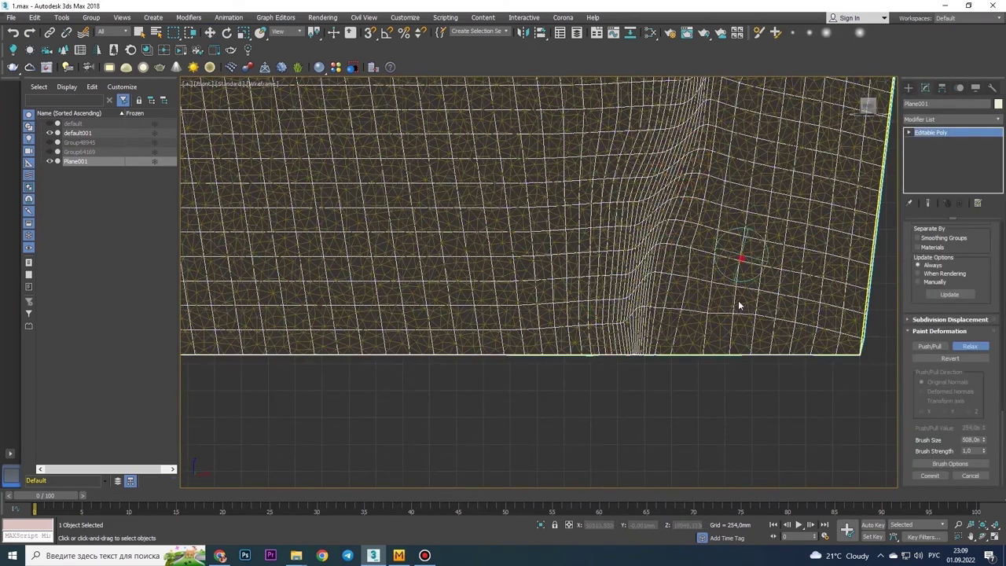
pyautogui.scroll(-4, 686, 126)
pyautogui.scroll(2, 602, 291)
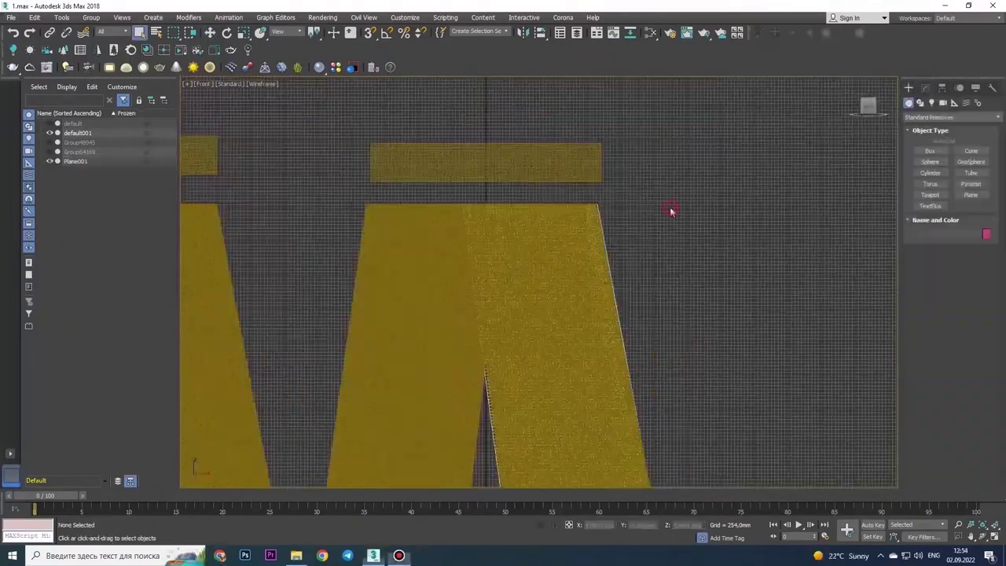
pyautogui.click(539, 267)
pyautogui.scroll(5, 539, 267)
pyautogui.click(925, 87)
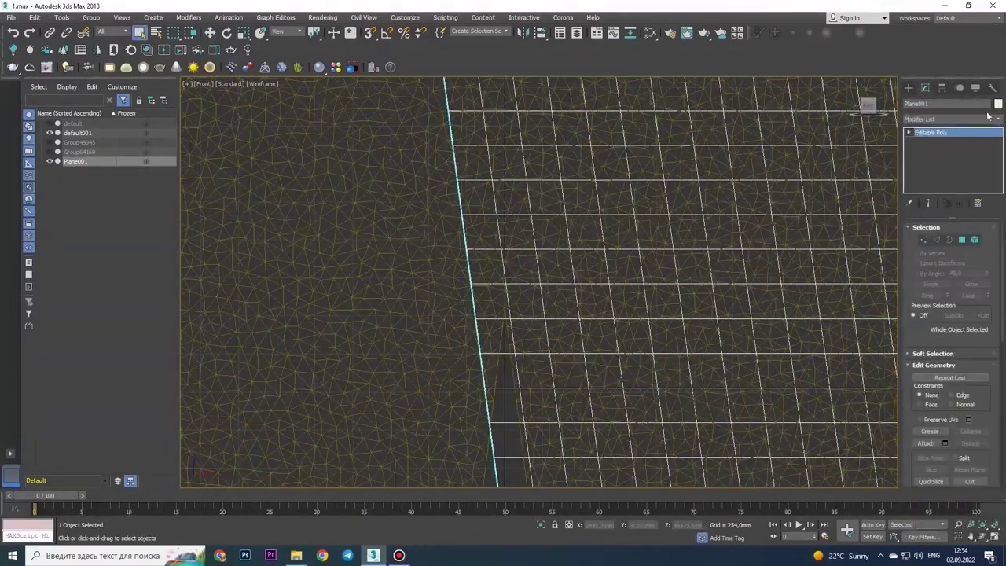
pyautogui.click(988, 115)
pyautogui.click(912, 147)
pyautogui.scroll(-8, 686, 166)
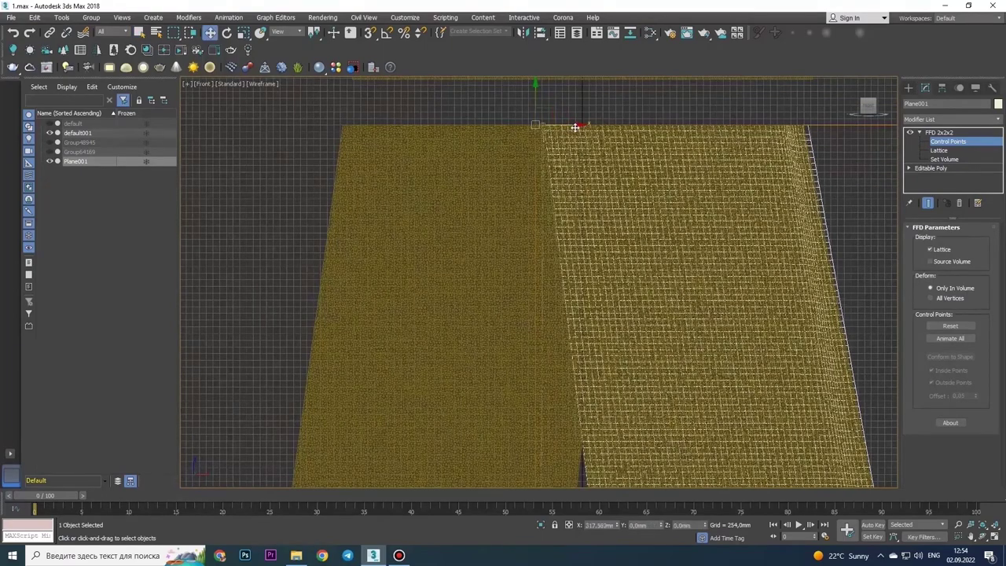
pyautogui.scroll(-3, 739, 140)
pyautogui.scroll(1, 739, 140)
pyautogui.scroll(5, 707, 330)
# Step: Add an FFD 4x4x4 lattice to Plane001 and enter its control-point level
pyautogui.click(953, 119)
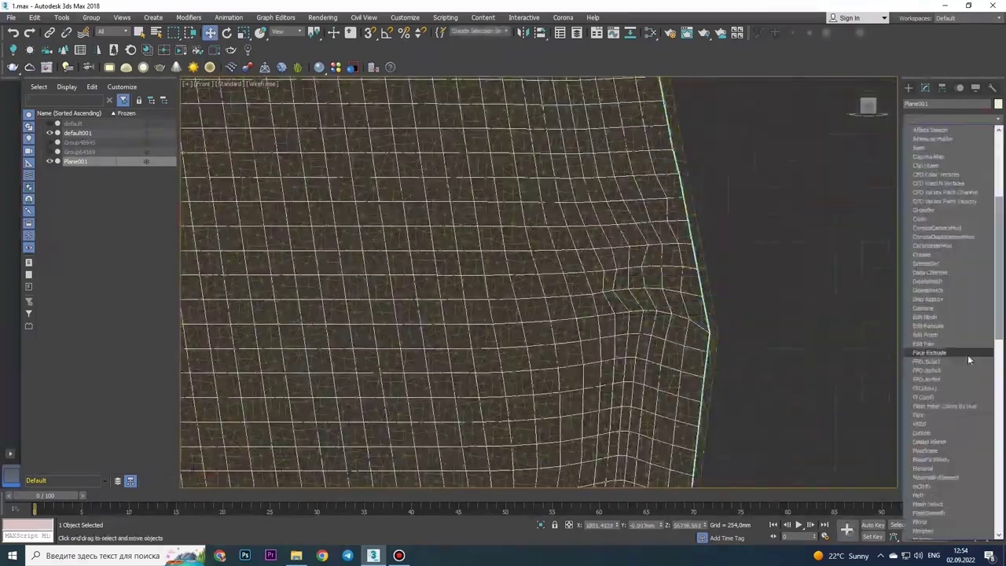
pyautogui.click(967, 378)
pyautogui.click(948, 140)
pyautogui.scroll(2, 635, 265)
pyautogui.scroll(-2, 631, 145)
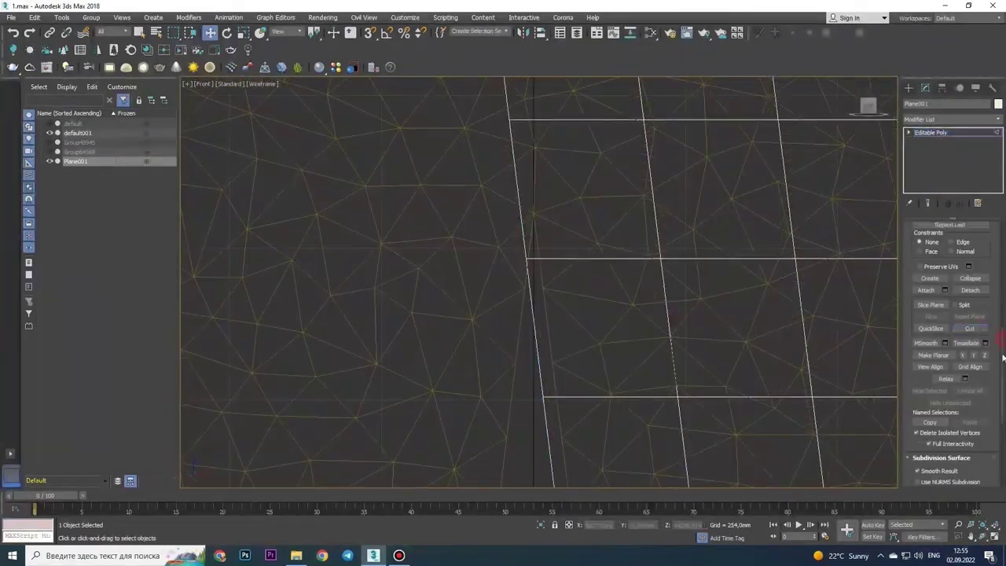
pyautogui.scroll(-5, 527, 257)
pyautogui.scroll(5, 522, 182)
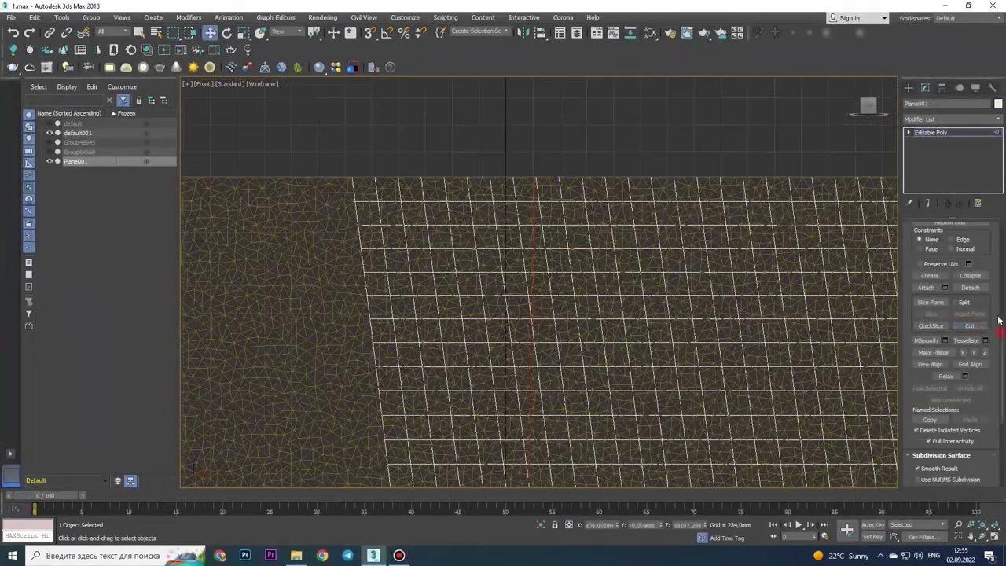
# Step: Extend the polygon selection down along the leg seam
pyautogui.keyDown('ctrl'); pyautogui.click(529, 226); pyautogui.keyUp('ctrl')
pyautogui.scroll(5, 529, 226)
pyautogui.scroll(-3, 542, 204)
pyautogui.scroll(3, 566, 181)
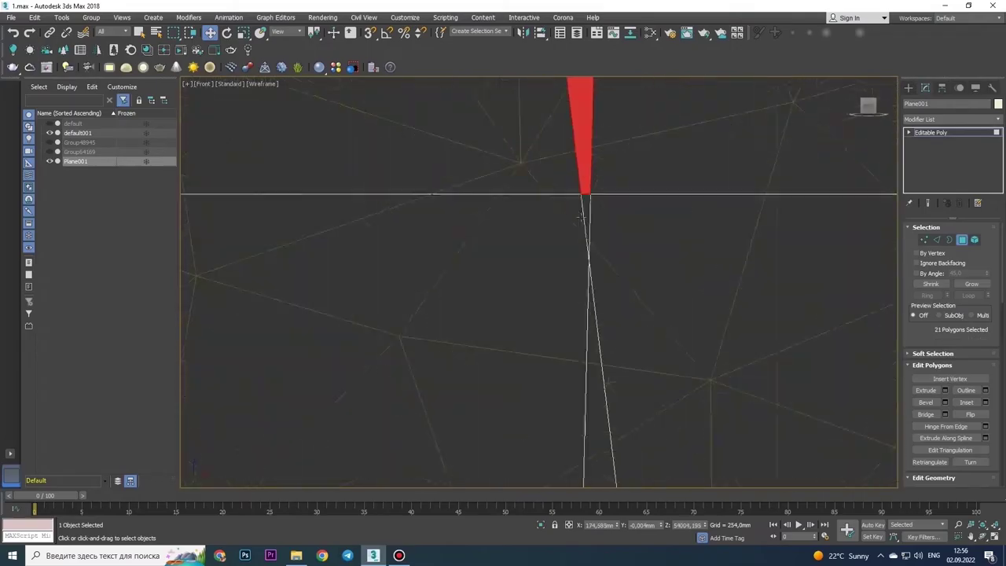
pyautogui.scroll(-4, 581, 159)
pyautogui.scroll(-3, 581, 160)
pyautogui.scroll(3, 586, 236)
pyautogui.keyDown('ctrl'); pyautogui.click(588, 281); pyautogui.keyUp('ctrl')
pyautogui.scroll(-3, 588, 280)
pyautogui.scroll(3, 562, 370)
pyautogui.scroll(-3, 562, 370)
pyautogui.scroll(-3, 550, 153)
pyautogui.scroll(-3, 550, 153)
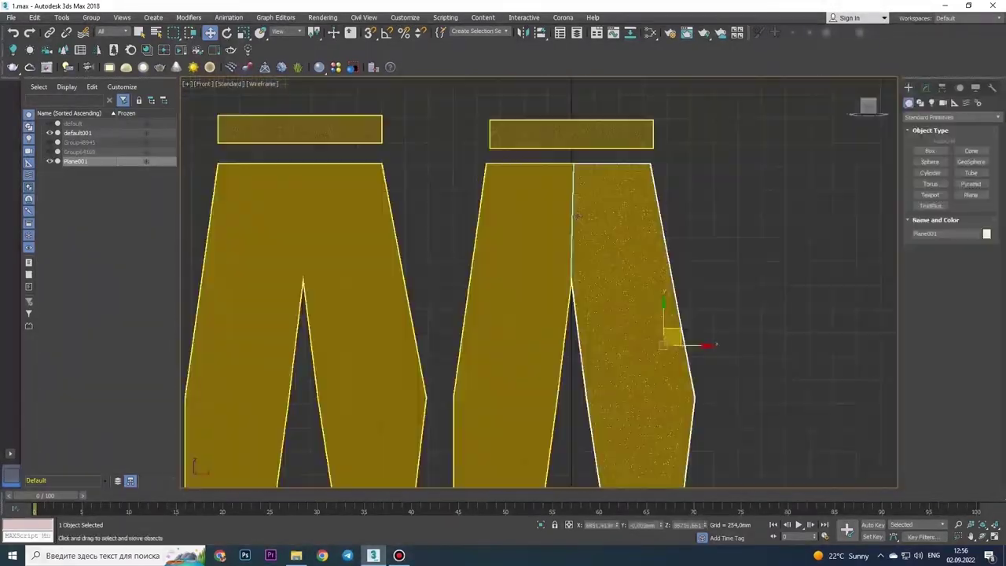
pyautogui.scroll(5, 519, 334)
# Step: Copy the pants piece as Plane002
pyautogui.hotkey('ctrl', 'v')
pyautogui.click(505, 323)
pyautogui.scroll(-4, 511, 315)
pyautogui.scroll(5, 471, 268)
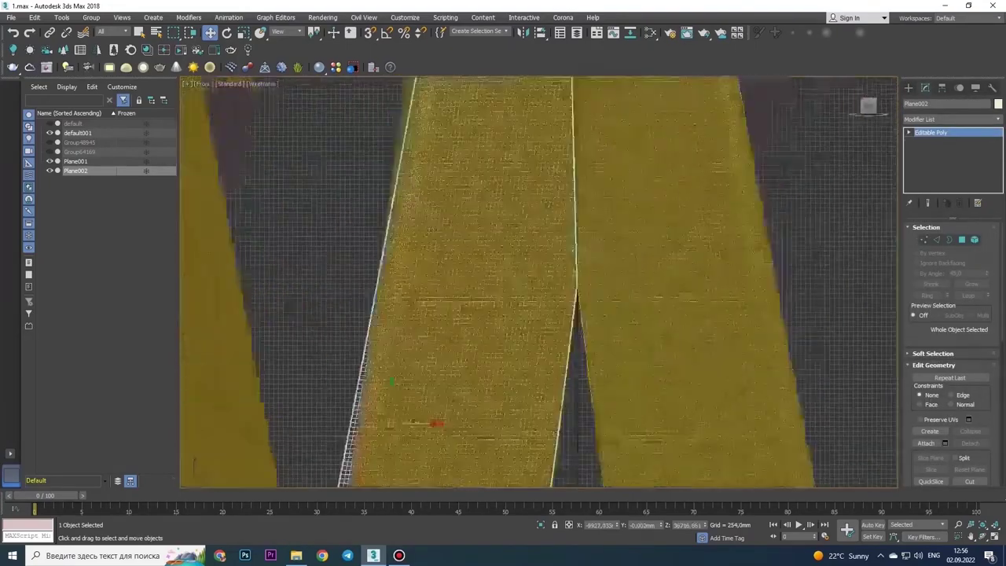
pyautogui.scroll(4, 572, 274)
pyautogui.scroll(-5, 572, 274)
# Step: Reshape Plane002's leg with an FFD 2x2x2, pulling a corner left, then collapse it
pyautogui.click(952, 119)
pyautogui.click(947, 141)
pyautogui.press('e')
pyautogui.scroll(3, 507, 350)
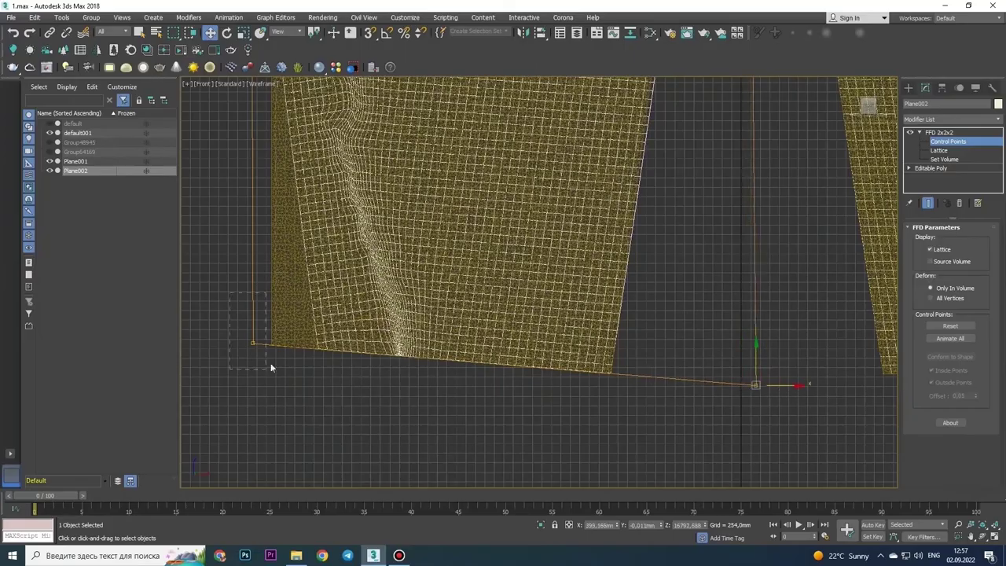
pyautogui.moveTo(766, 384); pyautogui.dragTo(378, 362)
pyautogui.scroll(3, 378, 362)
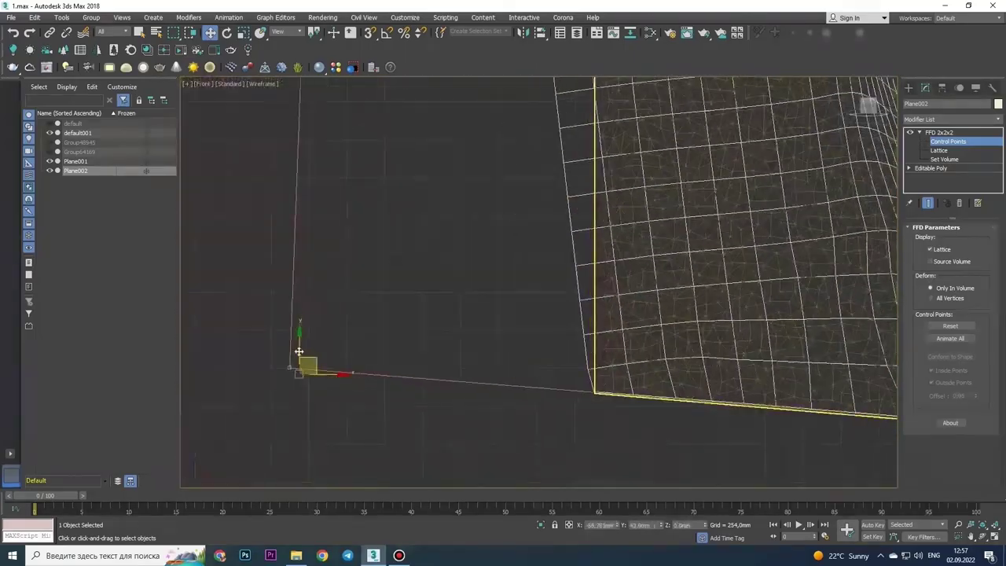
pyautogui.scroll(-3, 550, 314)
pyautogui.scroll(5, 621, 181)
pyautogui.scroll(-2, 585, 147)
pyautogui.scroll(-2, 585, 147)
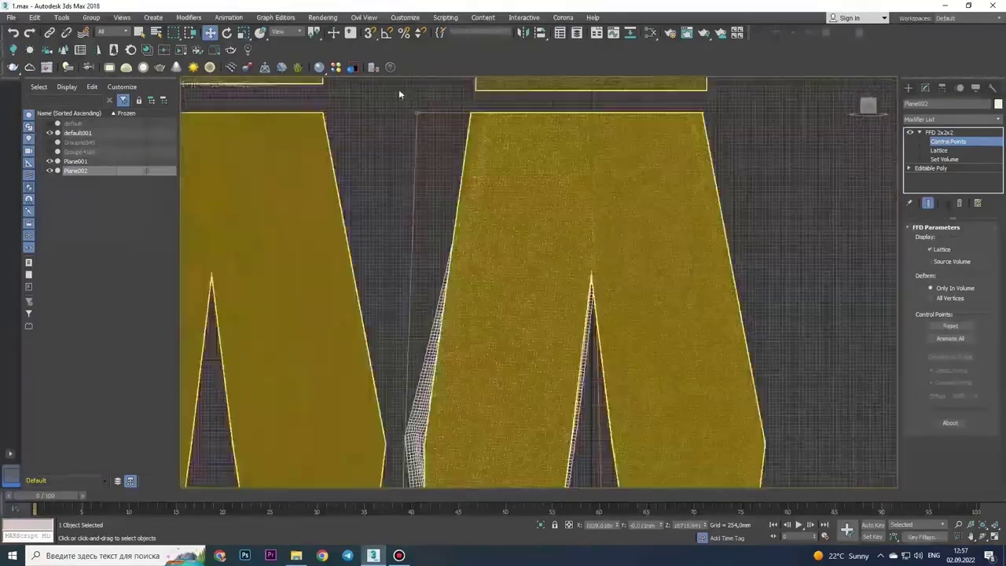
pyautogui.rightClick(422, 274)
pyautogui.click(539, 386)
# Step: Apply another FFD 2x2x2 to the mesh's polygons and collapse it to Editable Poly
pyautogui.press('4')
pyautogui.click(464, 324)
pyautogui.scroll(3, 464, 324)
pyautogui.click(951, 119)
pyautogui.click(948, 140)
pyautogui.scroll(2, 566, 196)
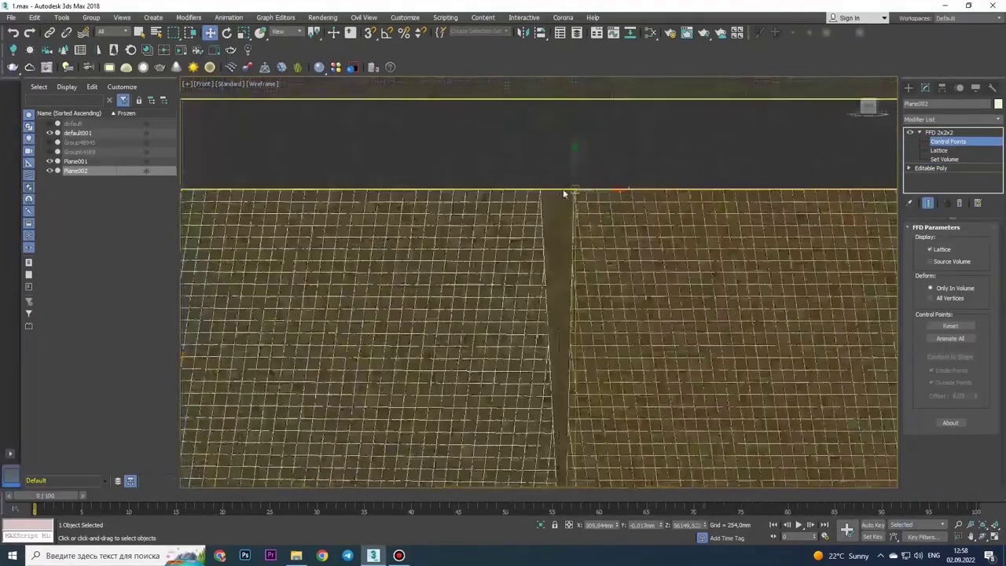
pyautogui.scroll(-3, 524, 184)
pyautogui.rightClick(523, 183)
pyautogui.click(636, 299)
# Step: Turn off Use Soft Selection for Plane002 and pick a single vertex on its top edge
pyautogui.scroll(2, 588, 322)
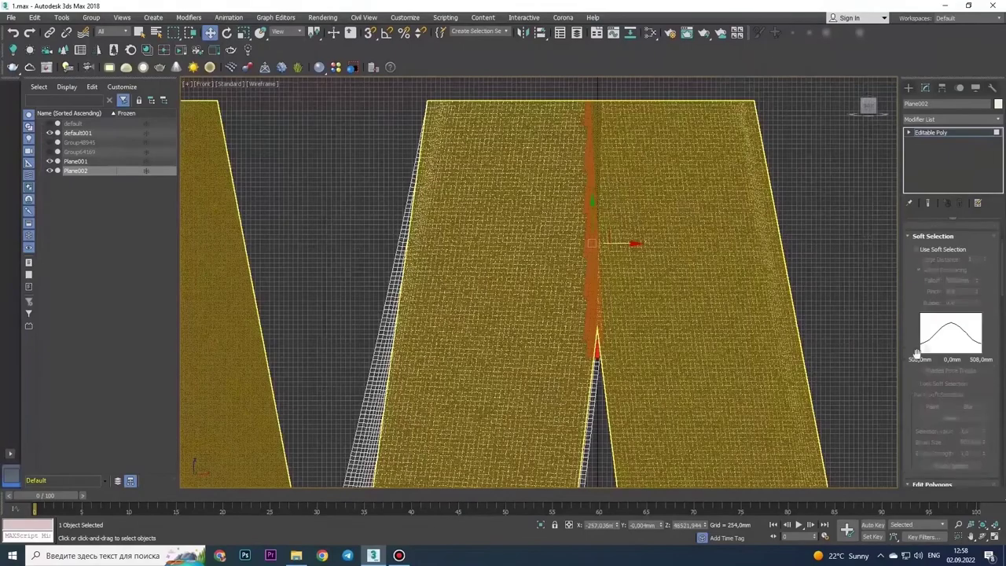
pyautogui.scroll(4, 593, 314)
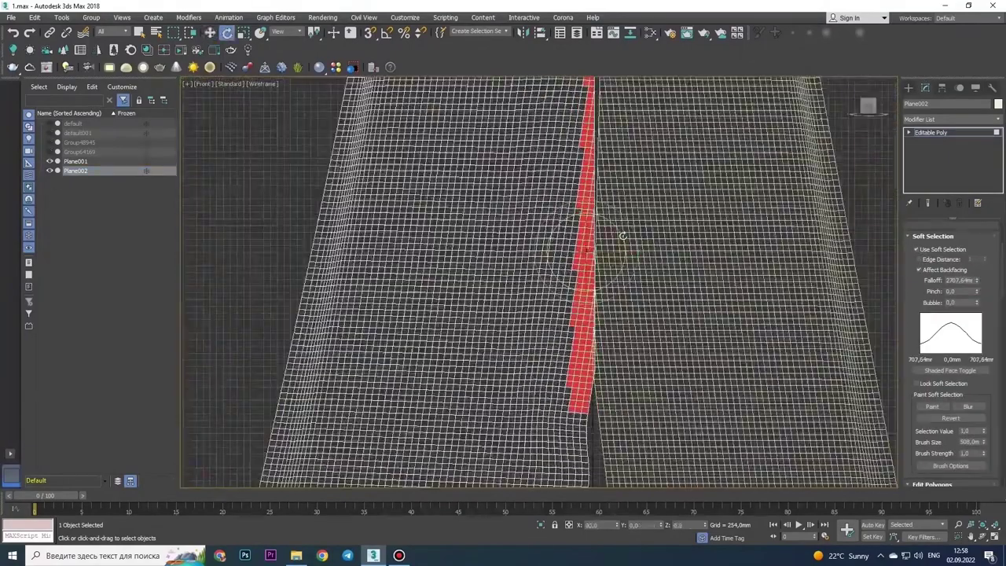
pyautogui.scroll(4, 600, 276)
pyautogui.scroll(-3, 605, 277)
pyautogui.scroll(-3, 580, 265)
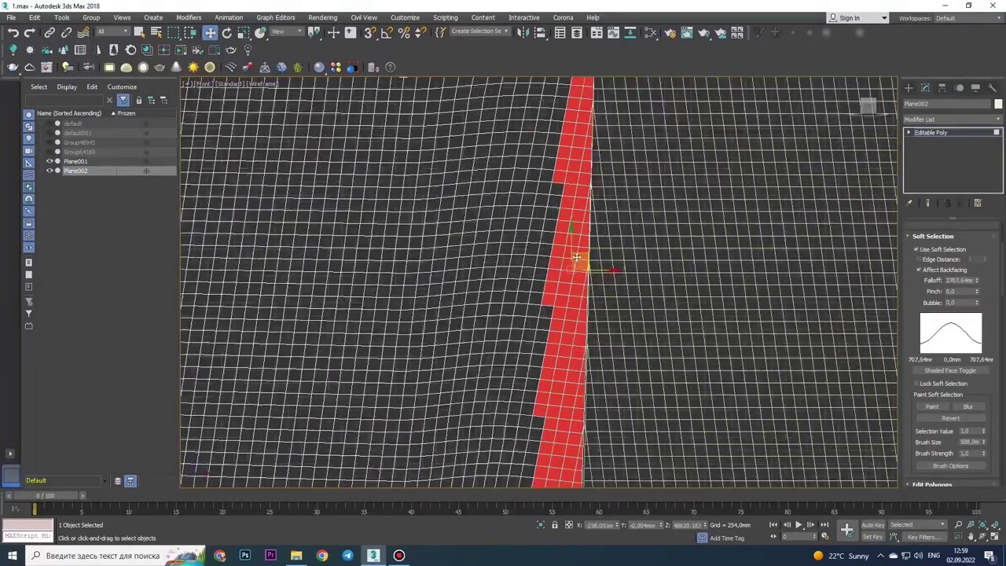
pyautogui.click(916, 249)
pyautogui.scroll(5, 550, 228)
pyautogui.click(698, 215)
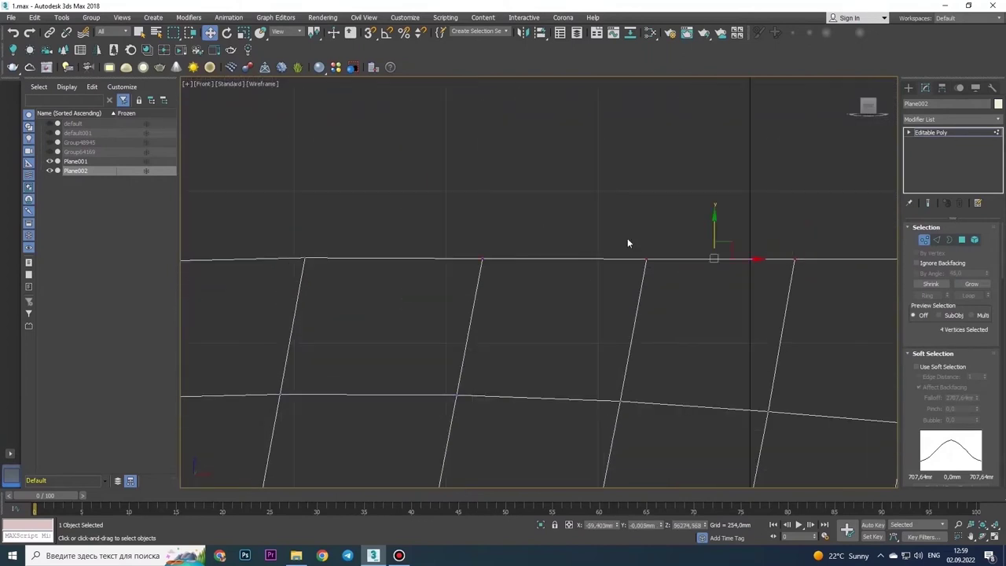
# Step: Lower Plane002's top-edge vertices and pull a box-selected vertex group down to stretch the grid
pyautogui.moveTo(799, 228); pyautogui.dragTo(807, 236)
pyautogui.scroll(-1, 591, 250)
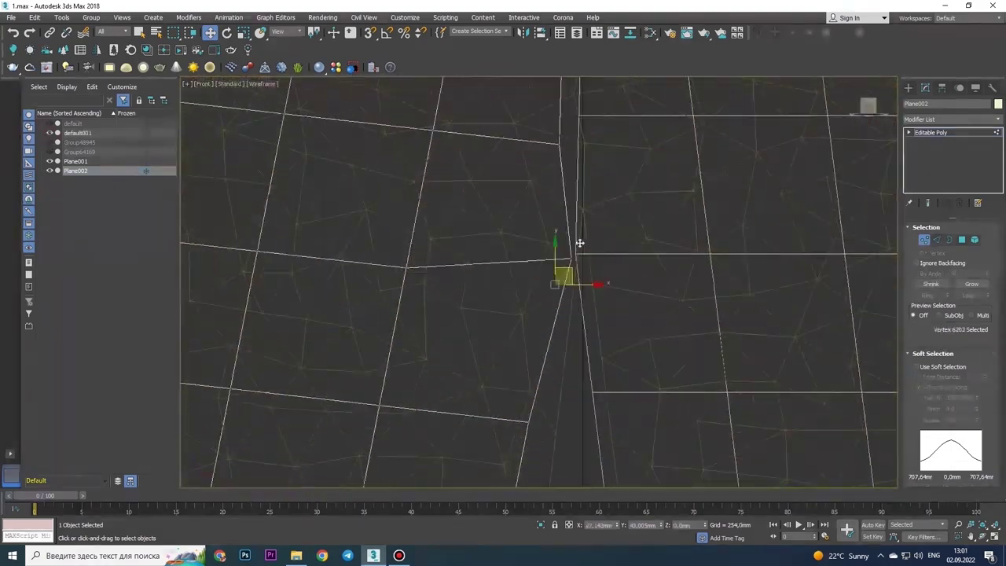
pyautogui.moveTo(366, 314); pyautogui.dragTo(577, 471)
pyautogui.moveTo(324, 269); pyautogui.dragTo(677, 405)
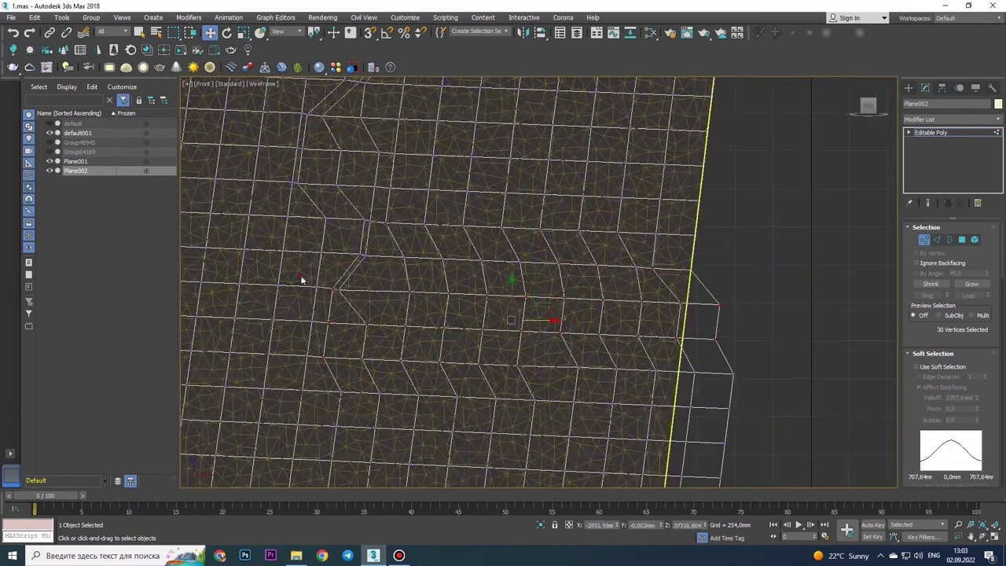
pyautogui.scroll(3, 595, 273)
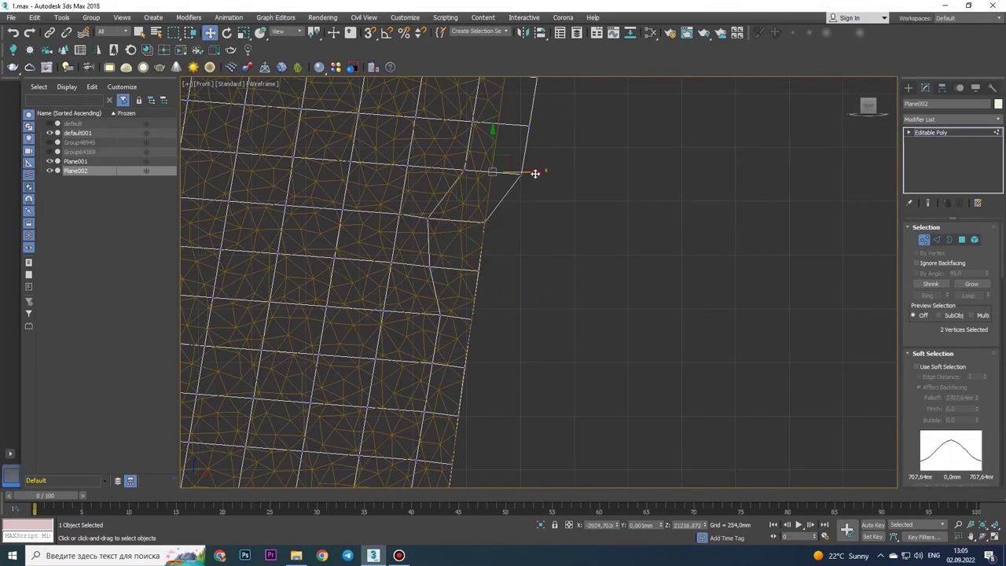
pyautogui.moveTo(535, 173); pyautogui.dragTo(451, 334)
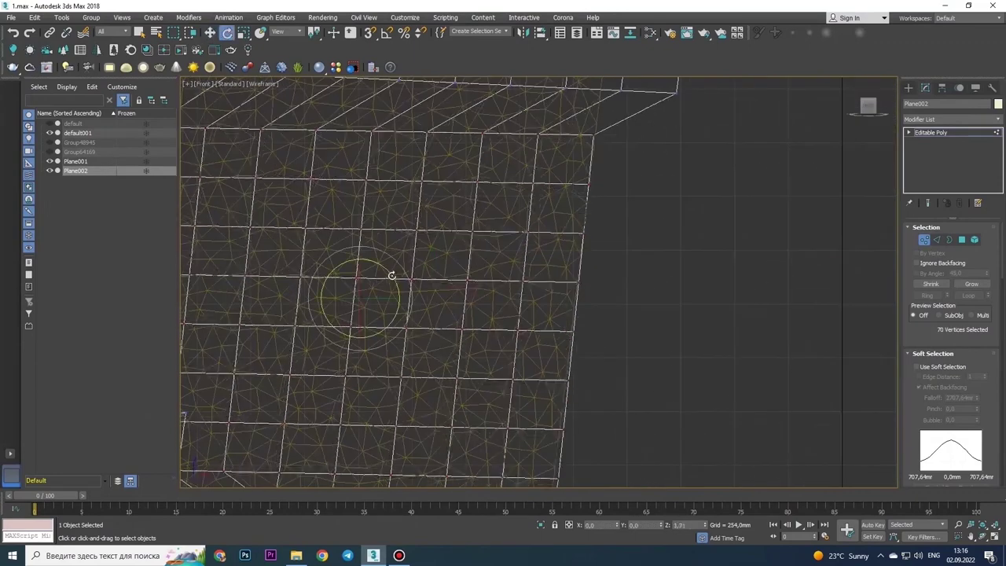
# Step: Select the side-edge vertex rows of Plane002 to line them up with the pants outline
pyautogui.moveTo(444, 214); pyautogui.dragTo(589, 253)
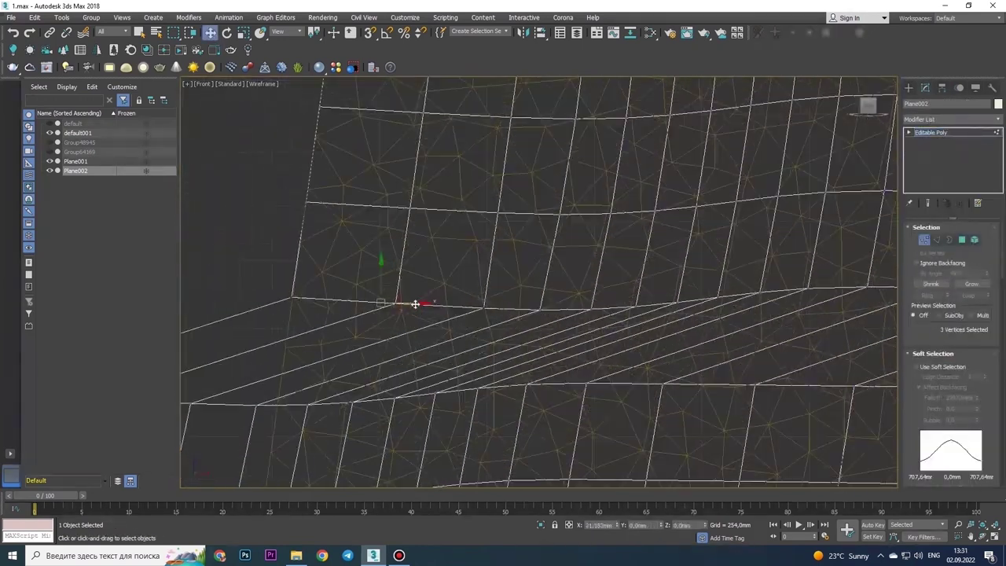
pyautogui.click(637, 297)
pyautogui.scroll(2, 514, 296)
pyautogui.scroll(-2, 725, 288)
pyautogui.scroll(-1, 542, 265)
pyautogui.scroll(4, 438, 274)
pyautogui.scroll(-3, 438, 274)
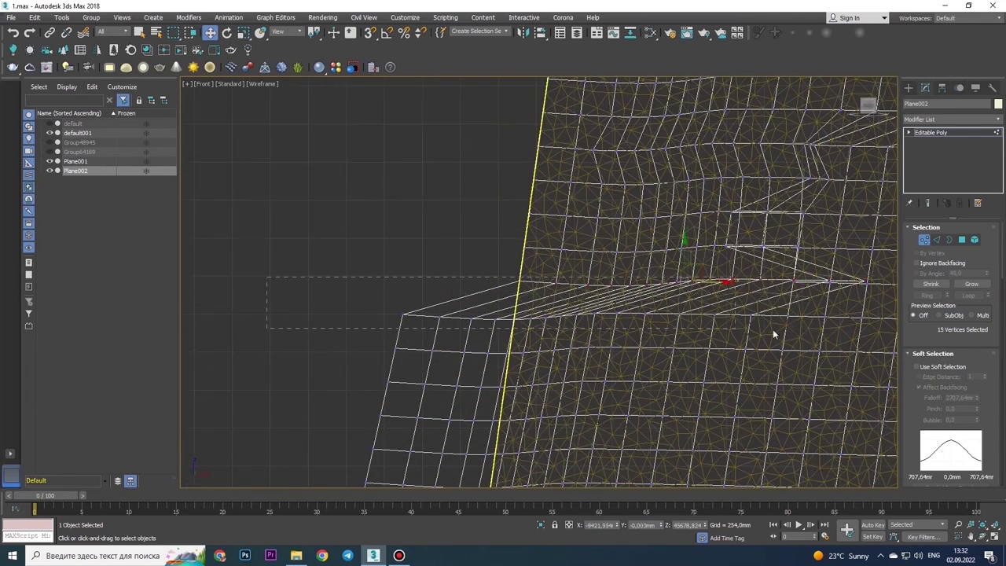
pyautogui.moveTo(775, 336); pyautogui.dragTo(265, 281)
pyautogui.scroll(3, 433, 263)
pyautogui.keyDown('ctrl'); pyautogui.click(406, 274); pyautogui.keyUp('ctrl')
pyautogui.scroll(-4, 579, 323)
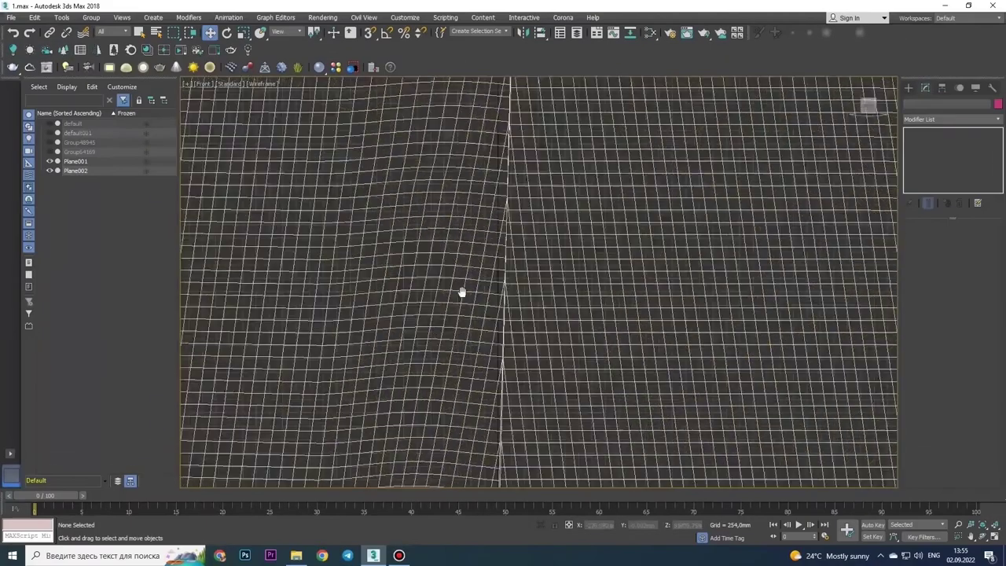
pyautogui.scroll(5, 462, 292)
pyautogui.click(397, 185)
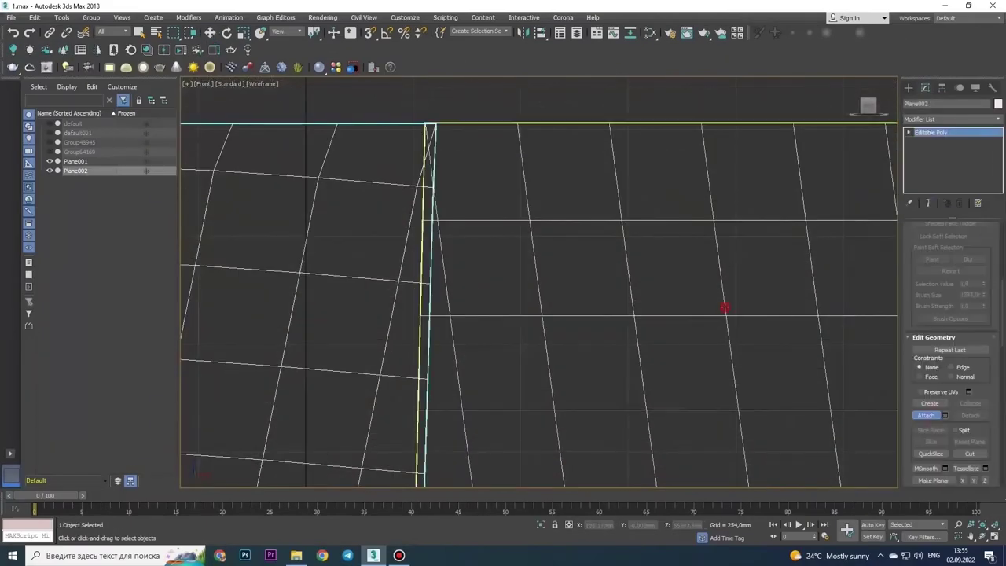
# Step: Attach Plane001 to Plane002 and weld the seam edges together
pyautogui.hotkey('alt', 'q')
pyautogui.press('2')
pyautogui.press('w')
pyautogui.scroll(2, 421, 185)
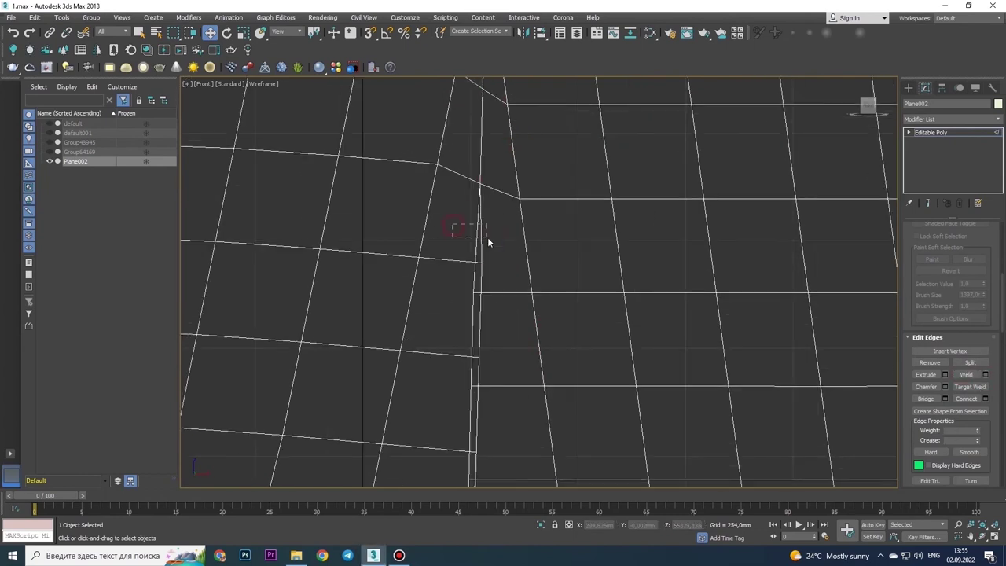
pyautogui.scroll(4, 468, 236)
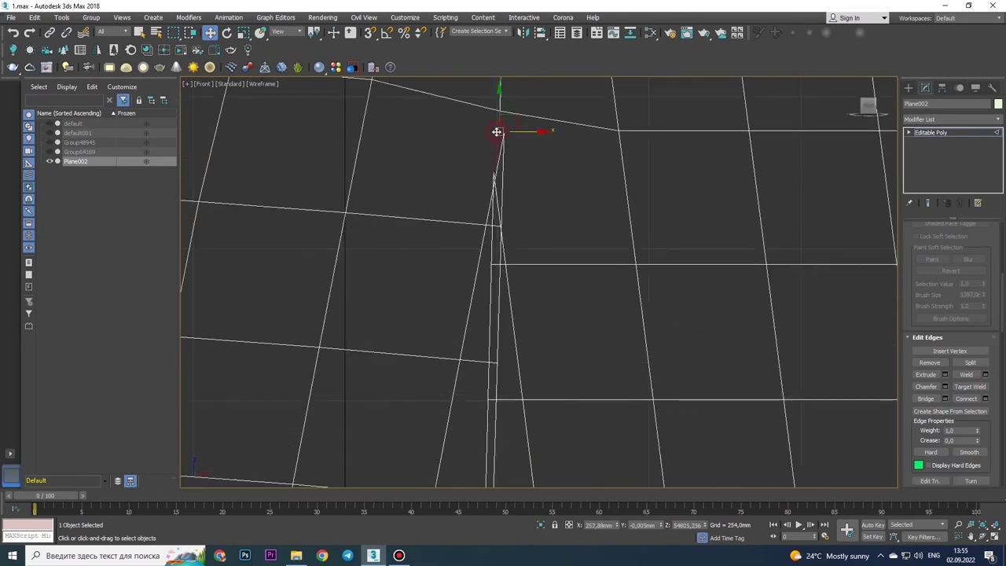
pyautogui.click(543, 324)
# Step: Relax the merged pants mesh with the Paint Deformation relax brush
pyautogui.scroll(-2, 852, 326)
pyautogui.scroll(2, 772, 289)
pyautogui.scroll(-3, 510, 354)
pyautogui.scroll(5, 514, 328)
pyautogui.scroll(-1, 577, 317)
pyautogui.scroll(-2, 577, 317)
pyautogui.scroll(4, 561, 237)
pyautogui.scroll(-2, 557, 323)
pyautogui.scroll(3, 535, 338)
pyautogui.scroll(-2, 553, 360)
pyautogui.scroll(-1, 542, 330)
pyautogui.scroll(-1, 562, 246)
pyautogui.scroll(2, 562, 246)
pyautogui.scroll(-3, 582, 346)
pyautogui.scroll(3, 595, 330)
pyautogui.scroll(-1, 599, 255)
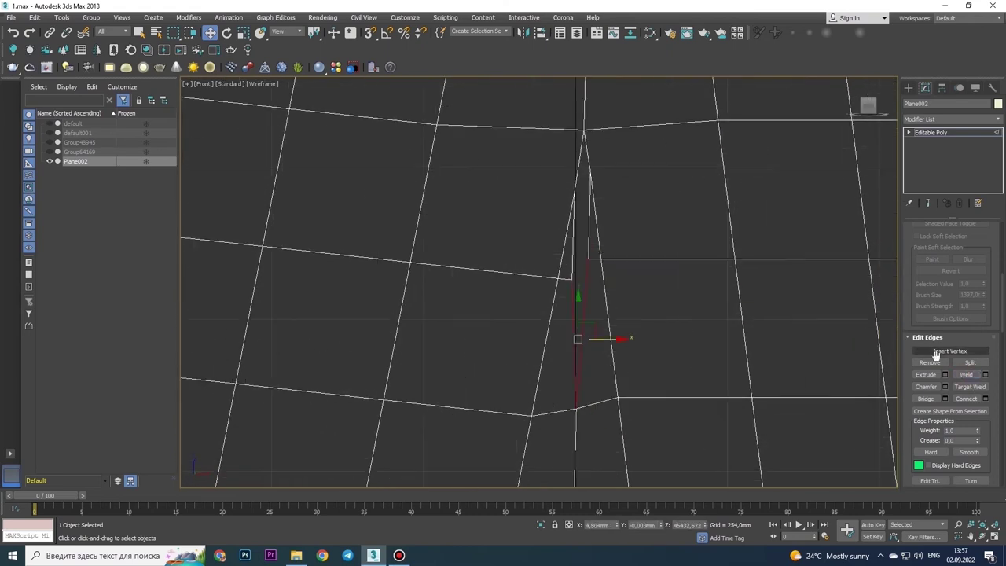
pyautogui.scroll(-2, 566, 220)
pyautogui.click(970, 346)
pyautogui.scroll(-2, 569, 294)
pyautogui.scroll(-1, 571, 198)
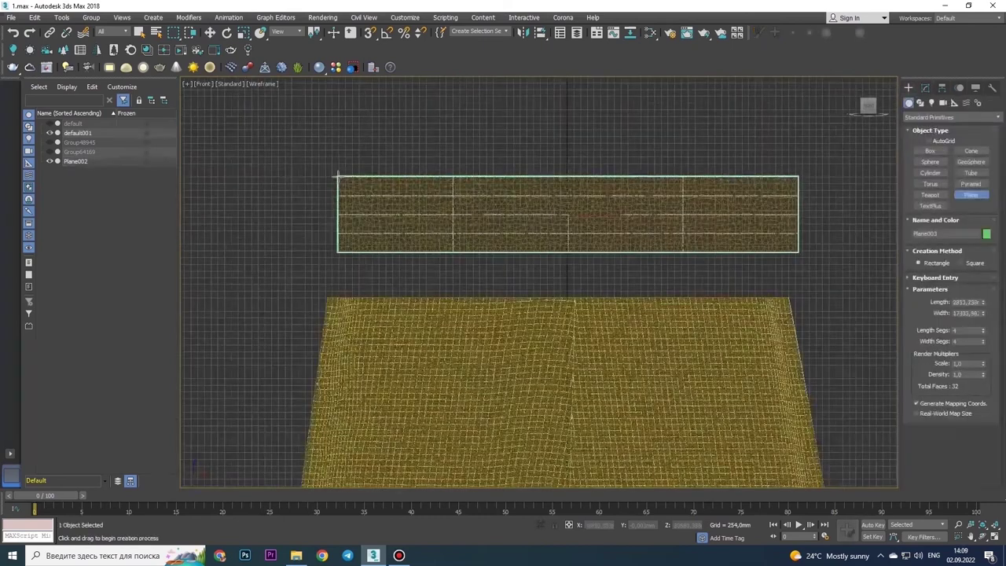
# Step: Give the new plane 3 length segments and add an FFD 2x2x2 modifier at control-point level
pyautogui.scroll(3, 338, 177)
pyautogui.click(983, 333)
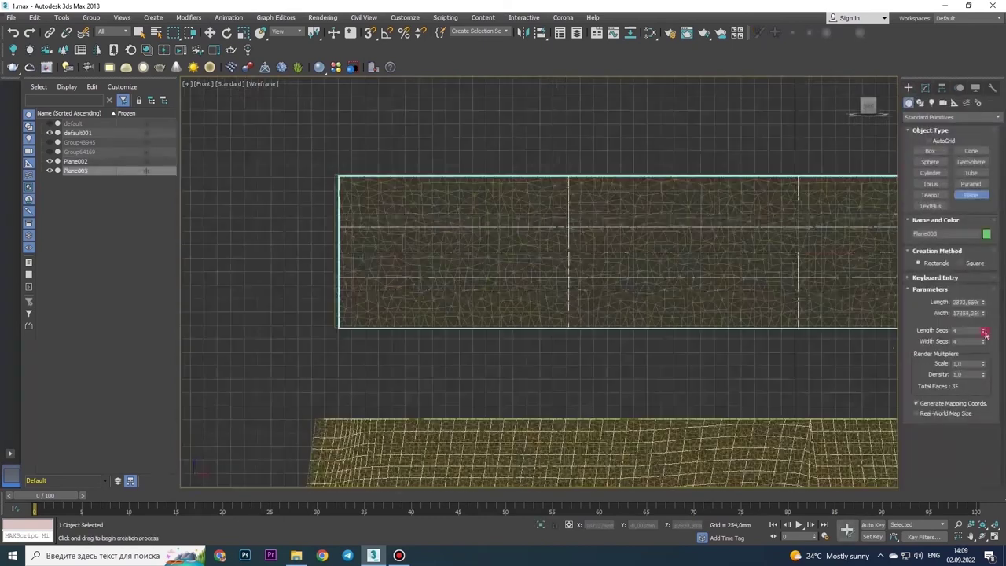
pyautogui.click(925, 87)
pyautogui.click(953, 119)
pyautogui.click(948, 142)
# Step: Zoom over the trouser panels and select the Plane005 panel in the four-view layout
pyautogui.scroll(-3, 295, 211)
pyautogui.scroll(5, 482, 184)
pyautogui.scroll(-3, 495, 180)
pyautogui.scroll(4, 495, 180)
pyautogui.scroll(-2, 532, 192)
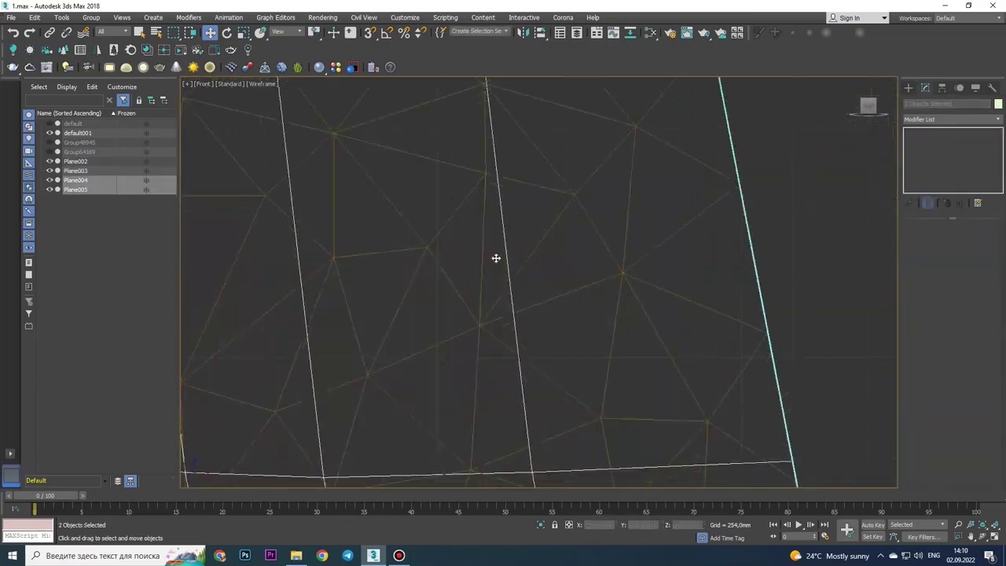
pyautogui.scroll(-3, 496, 258)
pyautogui.scroll(-2, 494, 438)
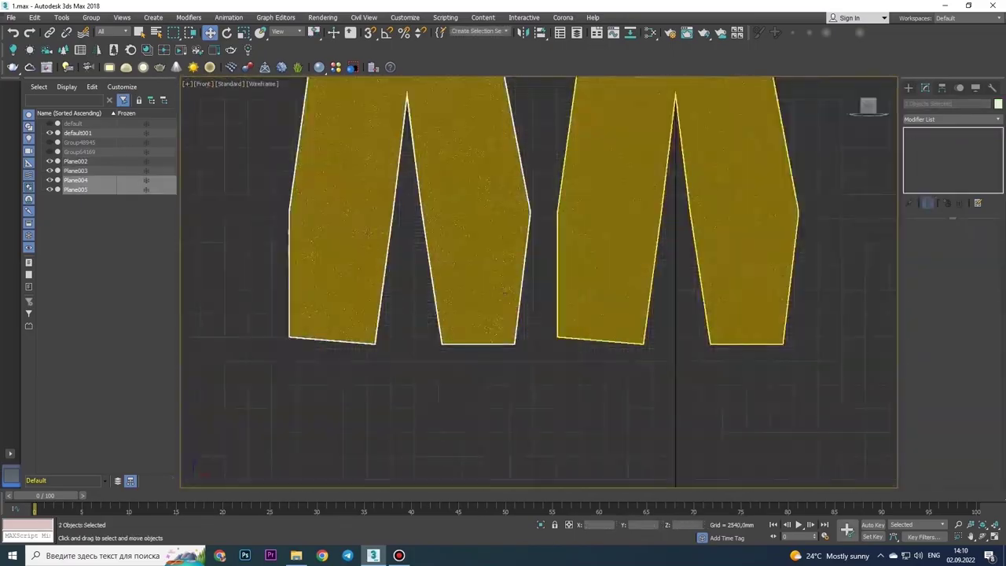
pyautogui.scroll(4, 491, 314)
pyautogui.scroll(-2, 489, 227)
pyautogui.click(489, 227)
pyautogui.scroll(4, 489, 227)
pyautogui.scroll(4, 683, 261)
pyautogui.scroll(-4, 467, 274)
pyautogui.scroll(3, 450, 293)
pyautogui.scroll(-3, 449, 293)
pyautogui.scroll(-3, 458, 294)
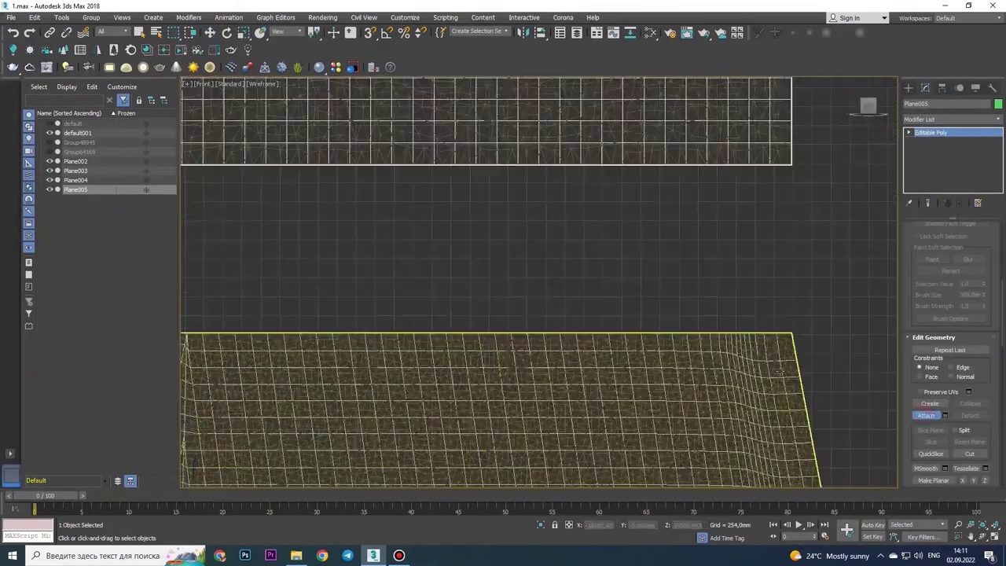
pyautogui.scroll(3, 577, 284)
pyautogui.scroll(-2, 577, 285)
pyautogui.hotkey('alt', 'w')
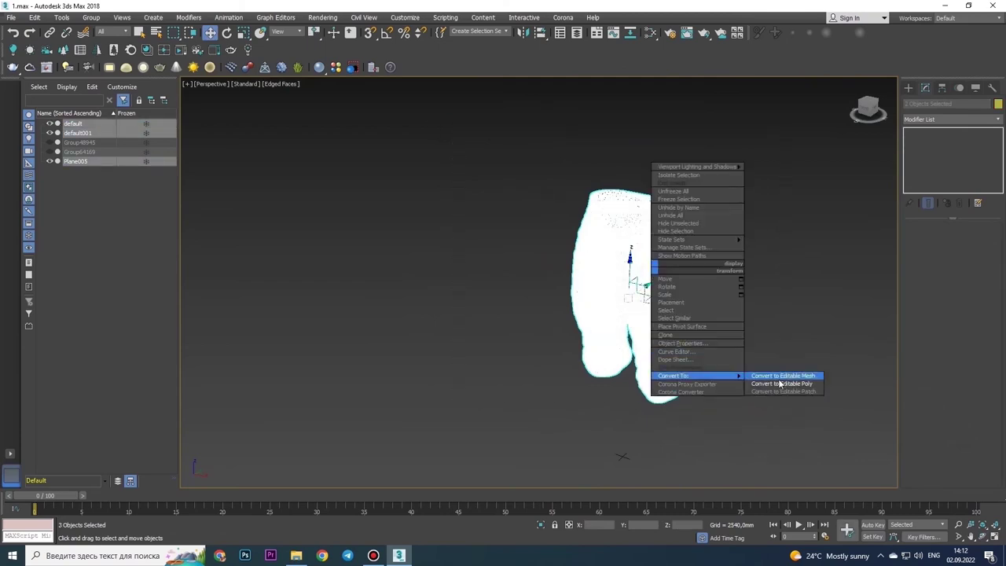
# Step: Convert the selected pants pieces to Editable Poly and split part off as Object001
pyautogui.click(781, 384)
pyautogui.scroll(5, 550, 314)
pyautogui.keyDown('alt'); pyautogui.moveTo(550, 315); pyautogui.dragTo(964, 248, button='middle'); pyautogui.keyUp('alt')
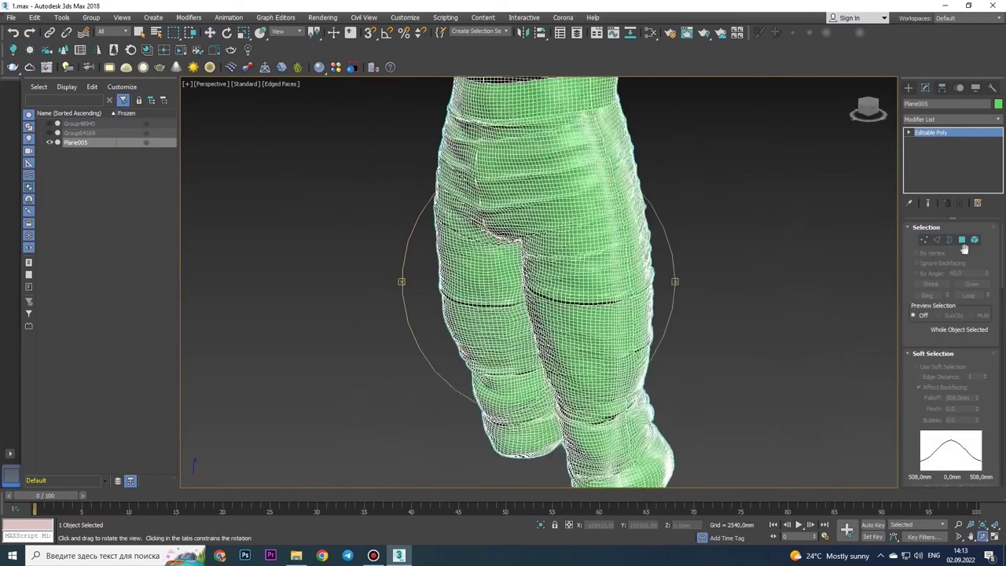
pyautogui.click(970, 468)
# Step: Select the edges along the left pants leg and inspect them in the Perspective view
pyautogui.hotkey('alt', 'w')
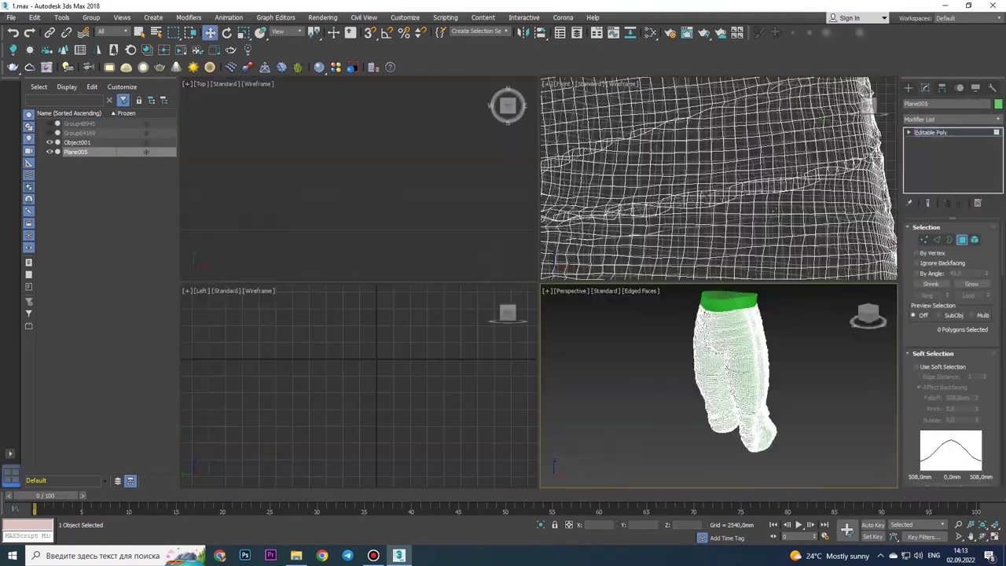
pyautogui.hotkey('alt', 'w')
pyautogui.click(590, 330)
pyautogui.press('p')
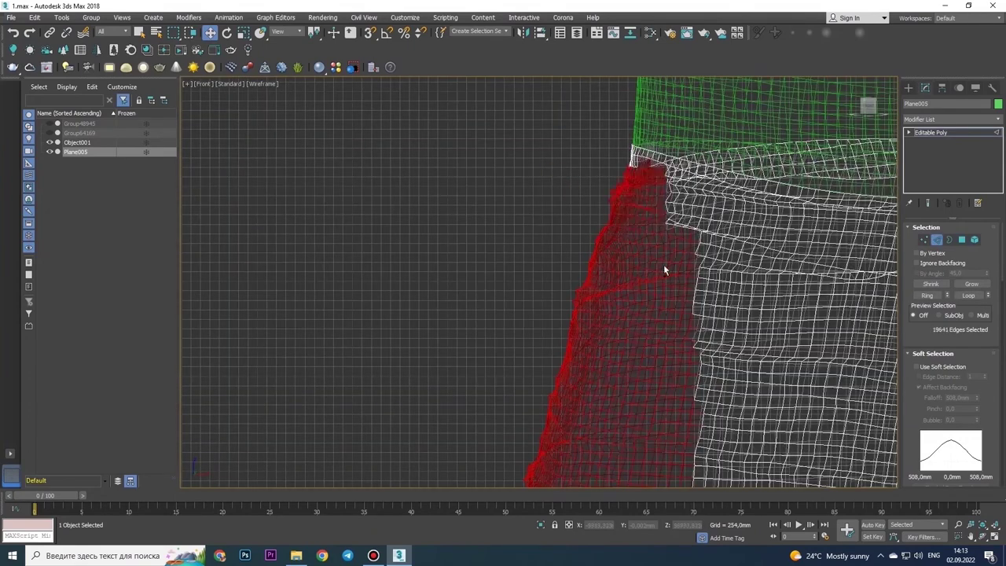
pyautogui.keyDown('alt'); pyautogui.moveTo(663, 265); pyautogui.dragTo(712, 310, button='middle'); pyautogui.keyUp('alt')
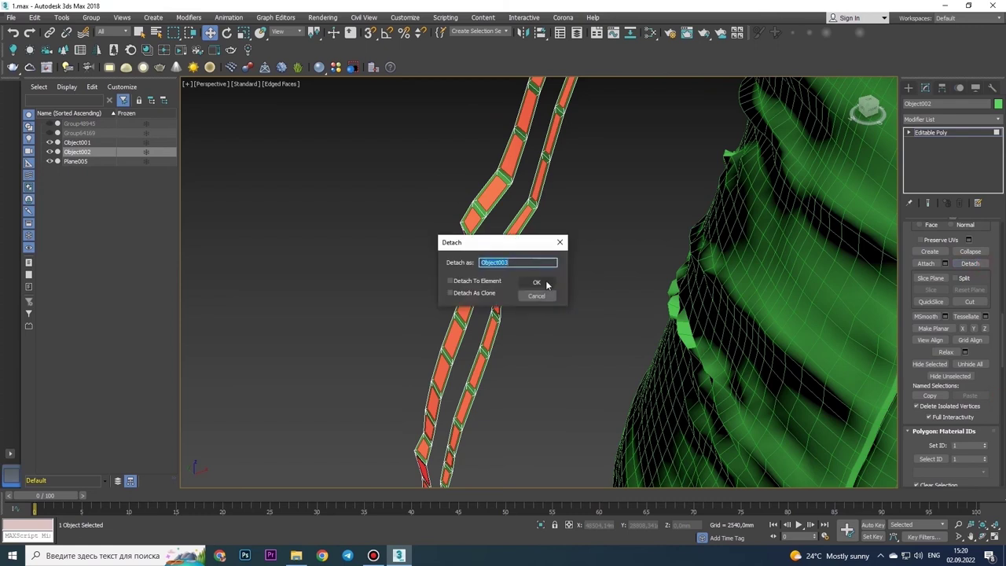
# Step: Detach the seam strips as Object003 and extrude their polygons 44.657 mm into raised blocks
pyautogui.click(538, 282)
pyautogui.click(554, 162)
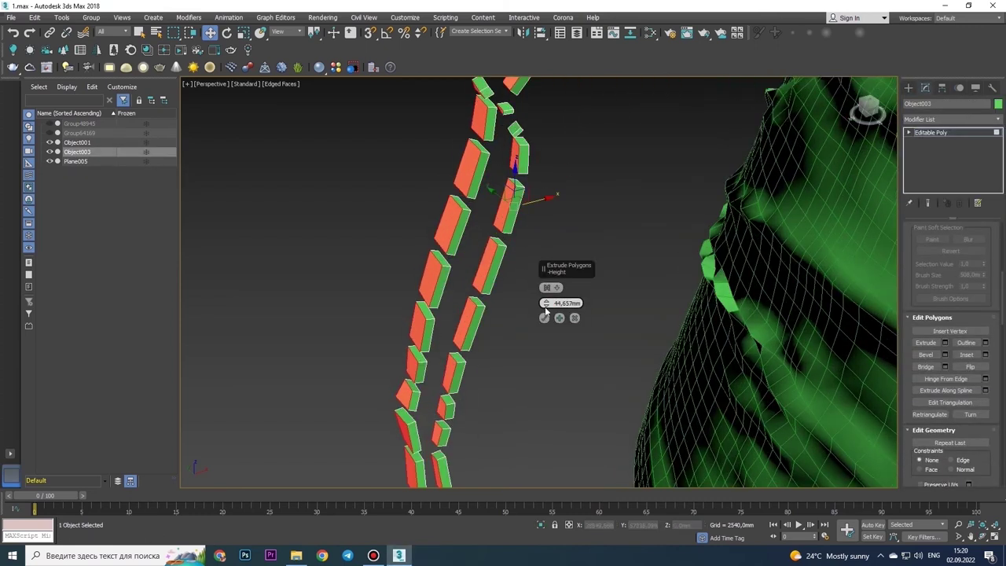
pyautogui.scroll(-5, 547, 283)
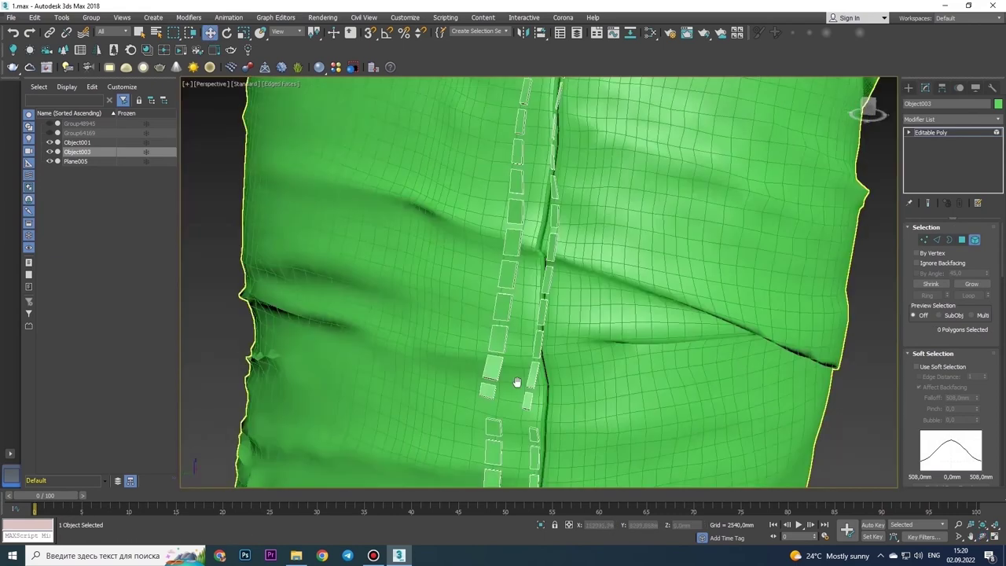
pyautogui.scroll(4, 514, 382)
pyautogui.scroll(-4, 526, 209)
# Step: Select stitch polygons along the seam and add a TurboSmooth modifier to the stitches
pyautogui.click(528, 334)
pyautogui.scroll(5, 545, 279)
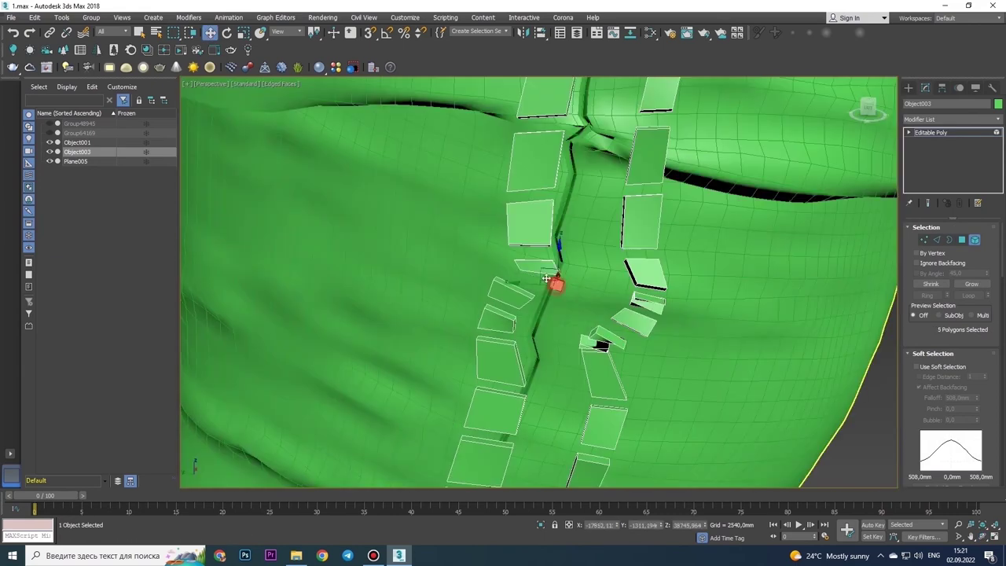
pyautogui.scroll(-5, 614, 321)
pyautogui.scroll(5, 577, 296)
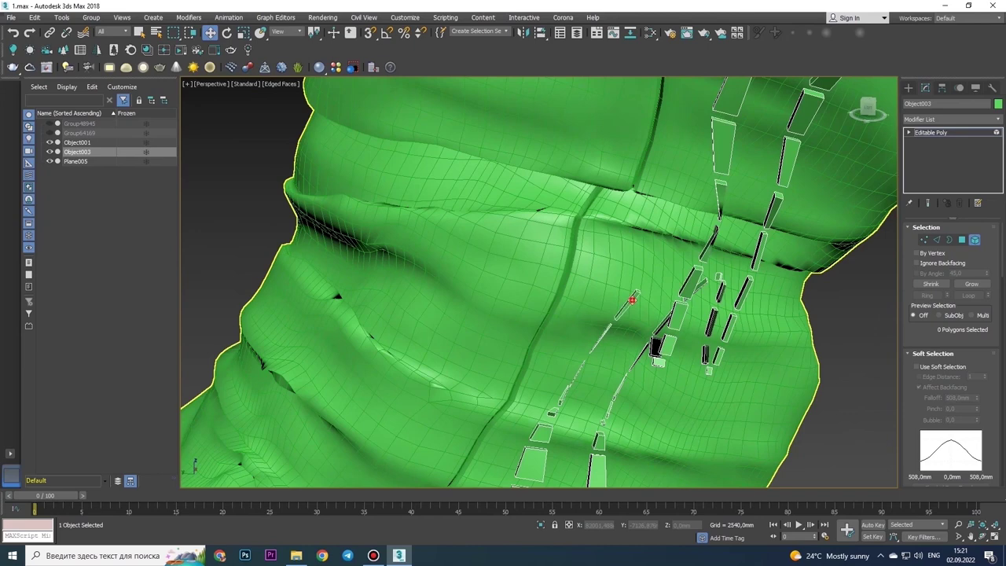
pyautogui.click(704, 342)
pyautogui.keyDown('alt'); pyautogui.moveTo(704, 342); pyautogui.dragTo(582, 281, button='middle'); pyautogui.keyUp('alt')
pyautogui.scroll(5, 673, 348)
pyautogui.moveTo(674, 348)
pyautogui.keyDown('alt'); pyautogui.mouseDown(button='middle')
pyautogui.moveTo(619, 334)
pyautogui.moveTo(760, 252)
pyautogui.mouseUp(button='middle'); pyautogui.keyUp('alt')
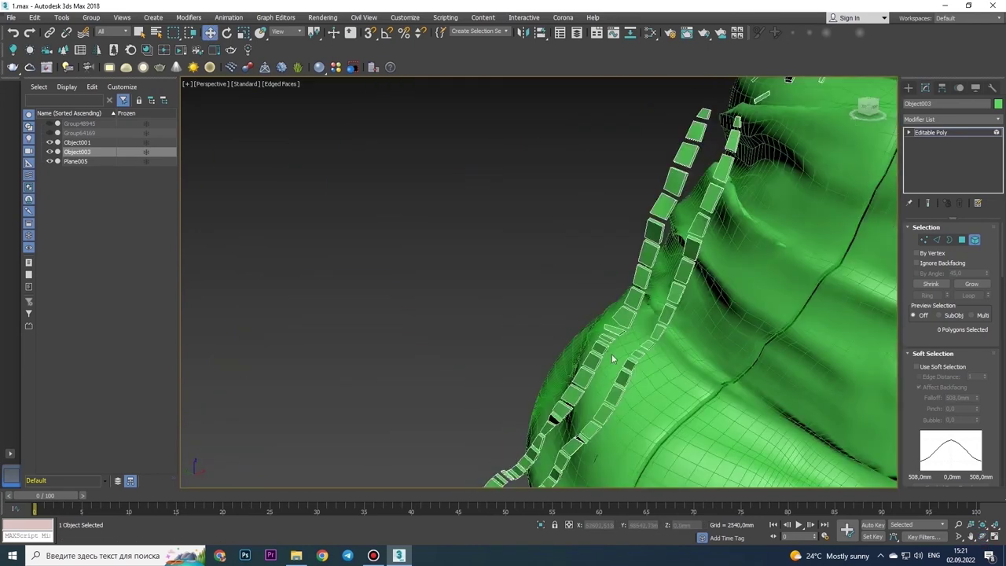
pyautogui.click(951, 118)
pyautogui.click(939, 472)
# Step: Select the Plane005 pants mesh in Polygon mode and view the side seam from below
pyautogui.scroll(-5, 760, 252)
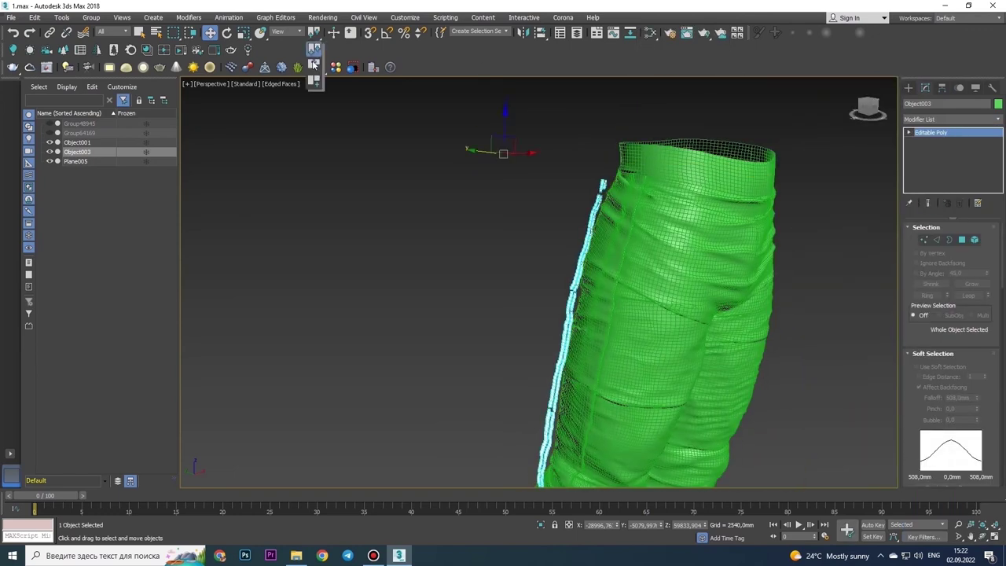
pyautogui.scroll(6, 568, 281)
pyautogui.keyDown('alt'); pyautogui.moveTo(568, 281); pyautogui.dragTo(559, 322, button='middle'); pyautogui.keyUp('alt')
pyautogui.scroll(-5, 559, 322)
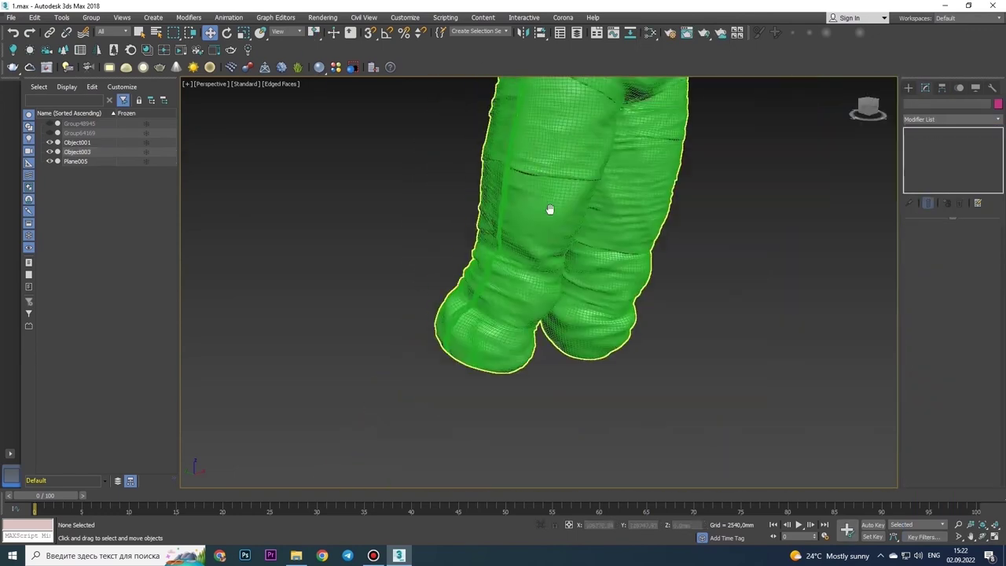
pyautogui.scroll(5, 548, 209)
pyautogui.click(519, 232)
pyautogui.scroll(-5, 498, 238)
pyautogui.scroll(5, 499, 238)
pyautogui.scroll(3, 533, 225)
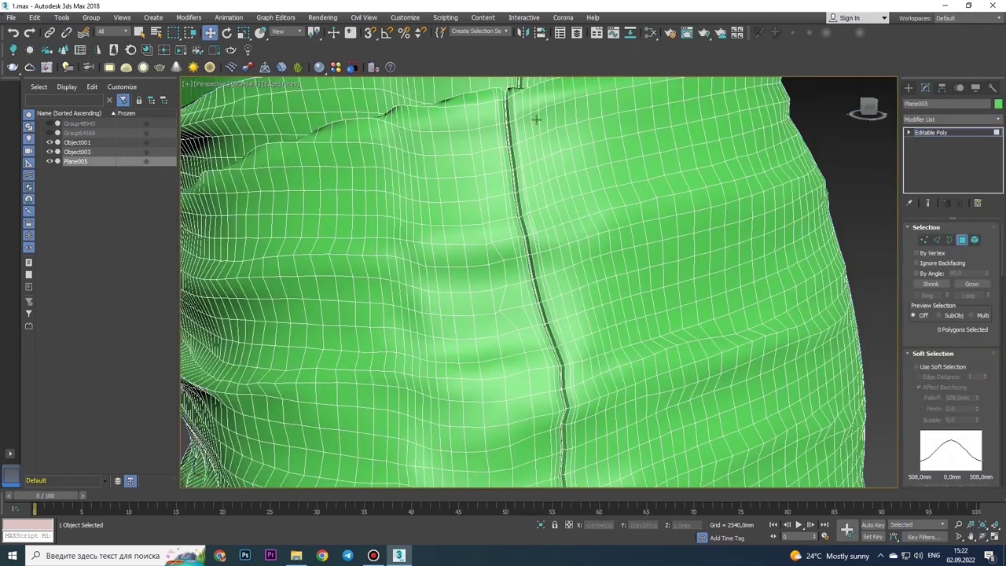
pyautogui.press('4')
pyautogui.scroll(-4, 527, 102)
pyautogui.scroll(5, 511, 236)
pyautogui.scroll(-2, 530, 201)
pyautogui.scroll(-5, 530, 201)
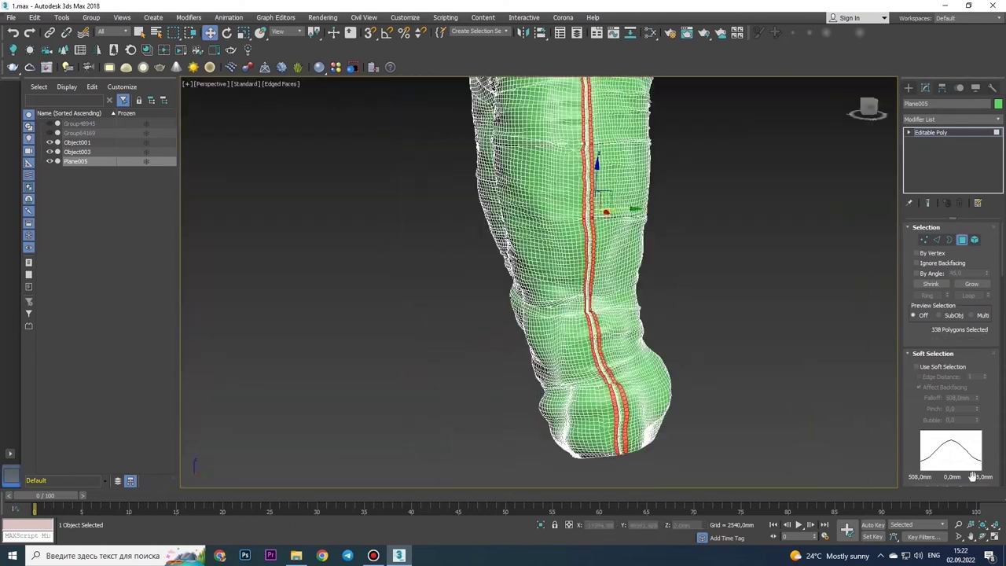
pyautogui.keyDown('alt'); pyautogui.moveTo(603, 213); pyautogui.dragTo(670, 228, button='middle'); pyautogui.keyUp('alt')
# Step: Inset the Object004 cord's polygons and detach them as Object005
pyautogui.click(77, 161)
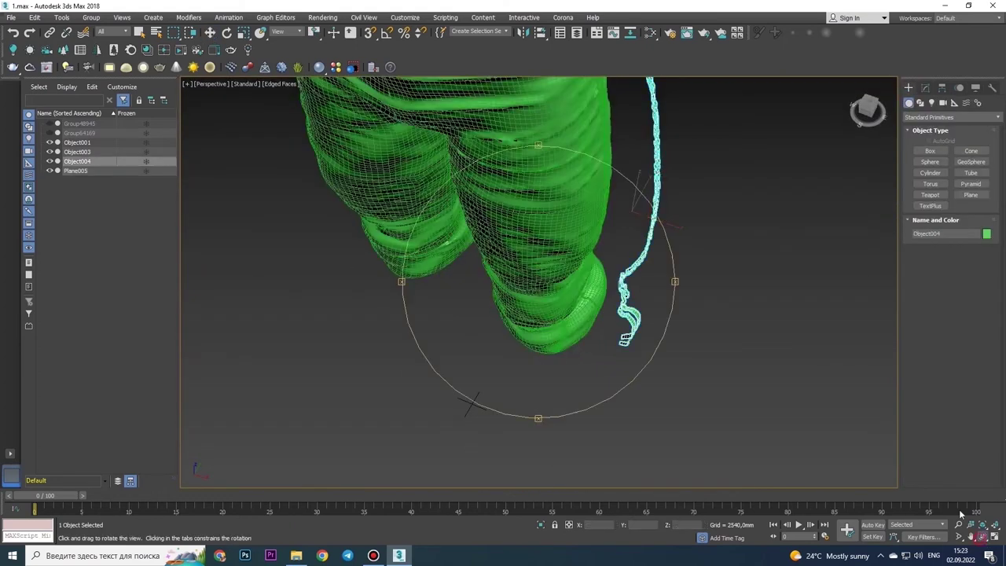
pyautogui.keyDown('alt'); pyautogui.moveTo(550, 299); pyautogui.dragTo(612, 351, button='middle'); pyautogui.keyUp('alt')
pyautogui.click(985, 374)
pyautogui.scroll(3, 582, 299)
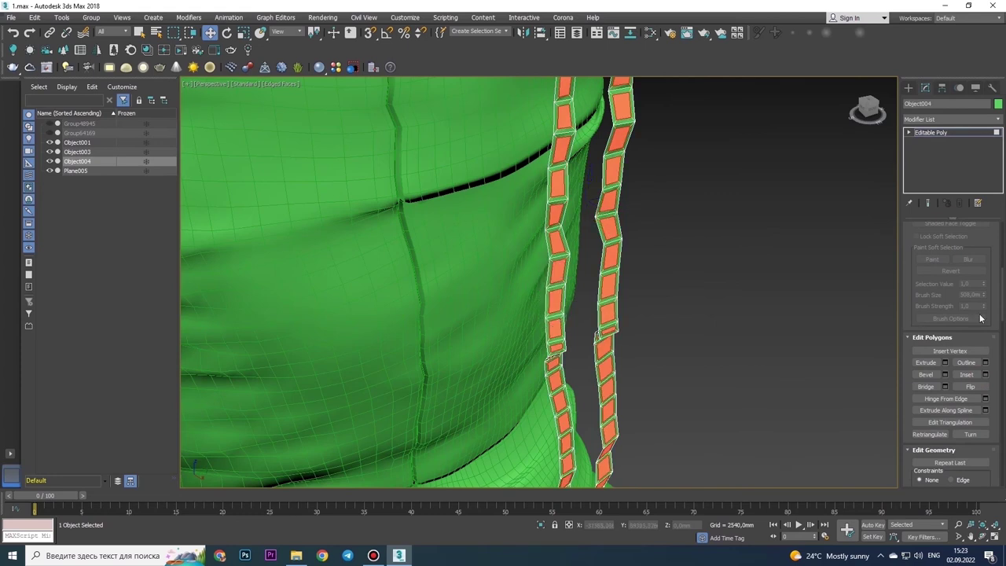
pyautogui.click(535, 283)
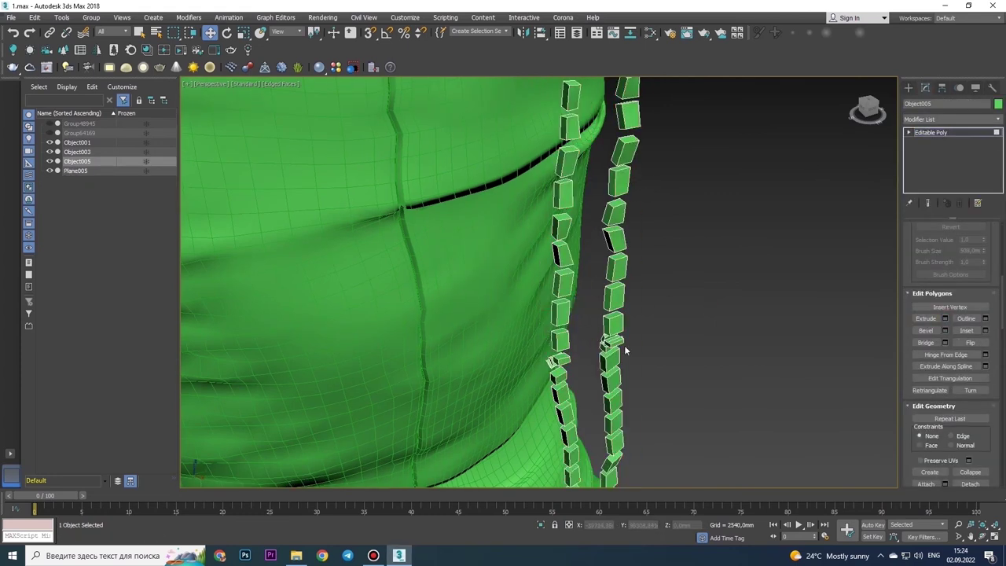
# Step: Select a few polygons on the cord, then go back to whole-object editing
pyautogui.scroll(2, 626, 350)
pyautogui.click(599, 351)
pyautogui.keyDown('alt'); pyautogui.moveTo(595, 328); pyautogui.dragTo(602, 213, button='middle'); pyautogui.keyUp('alt')
pyautogui.scroll(3, 602, 213)
pyautogui.click(560, 230)
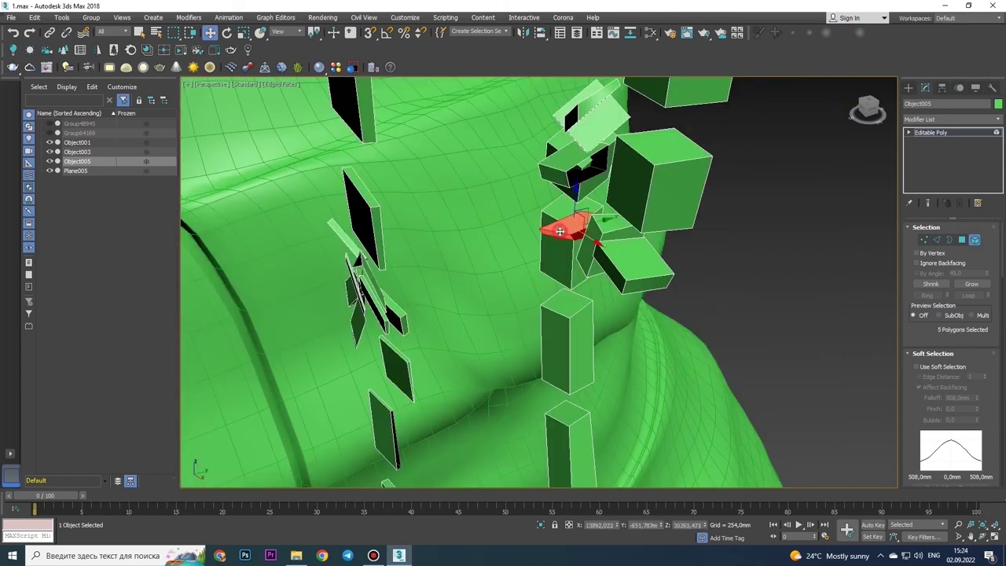
pyautogui.moveTo(426, 252)
pyautogui.keyDown('alt'); pyautogui.mouseDown(button='middle')
pyautogui.moveTo(596, 396)
pyautogui.moveTo(704, 360)
pyautogui.moveTo(598, 378)
pyautogui.moveTo(512, 416)
pyautogui.moveTo(621, 377)
pyautogui.mouseUp(button='middle'); pyautogui.keyUp('alt')
pyautogui.click(932, 132)
# Step: Select the bead row's polygons, viewing the cord from above
pyautogui.scroll(5, 526, 236)
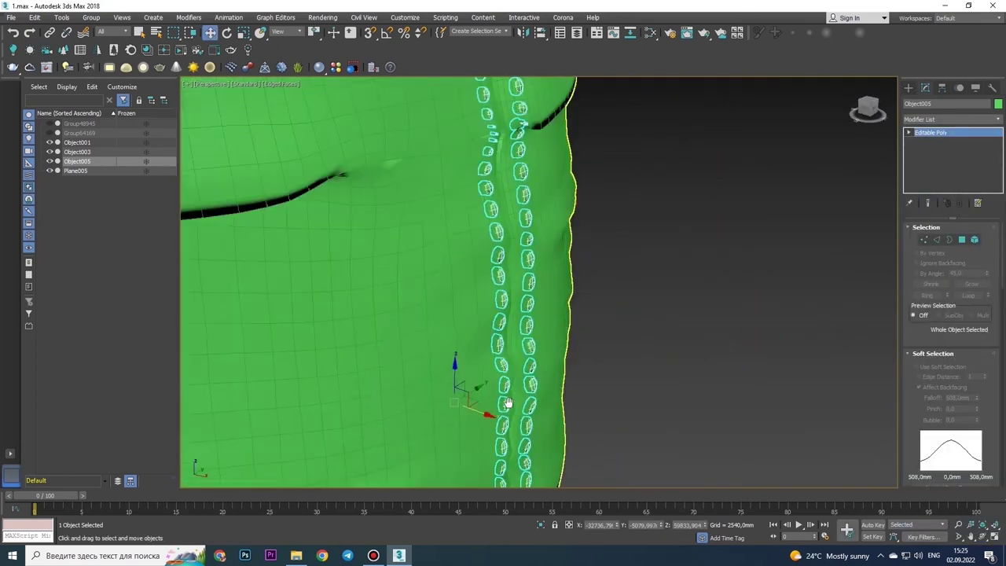
pyautogui.keyDown('alt'); pyautogui.moveTo(527, 236); pyautogui.dragTo(526, 128, button='middle'); pyautogui.keyUp('alt')
pyautogui.scroll(-5, 342, 235)
pyautogui.moveTo(342, 236)
pyautogui.keyDown('alt'); pyautogui.mouseDown(button='middle')
pyautogui.moveTo(576, 375)
pyautogui.moveTo(550, 299)
pyautogui.moveTo(566, 330)
pyautogui.mouseUp(button='middle'); pyautogui.keyUp('alt')
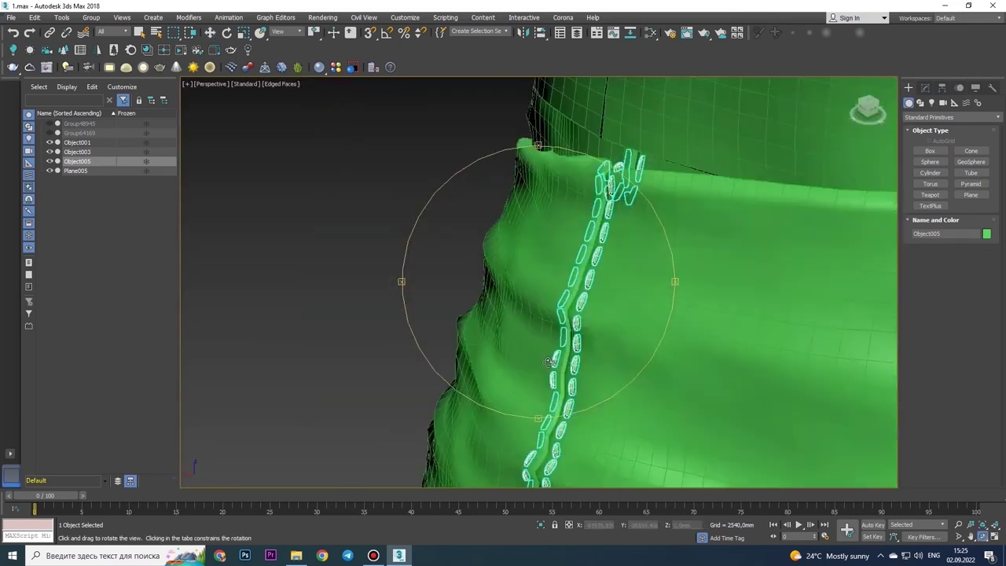
pyautogui.click(926, 87)
pyautogui.scroll(3, 568, 328)
pyautogui.scroll(-3, 569, 327)
pyautogui.moveTo(530, 386)
pyautogui.keyDown('alt'); pyautogui.mouseDown(button='middle')
pyautogui.moveTo(550, 252)
pyautogui.moveTo(569, 213)
pyautogui.moveTo(536, 167)
pyautogui.mouseUp(button='middle'); pyautogui.keyUp('alt')
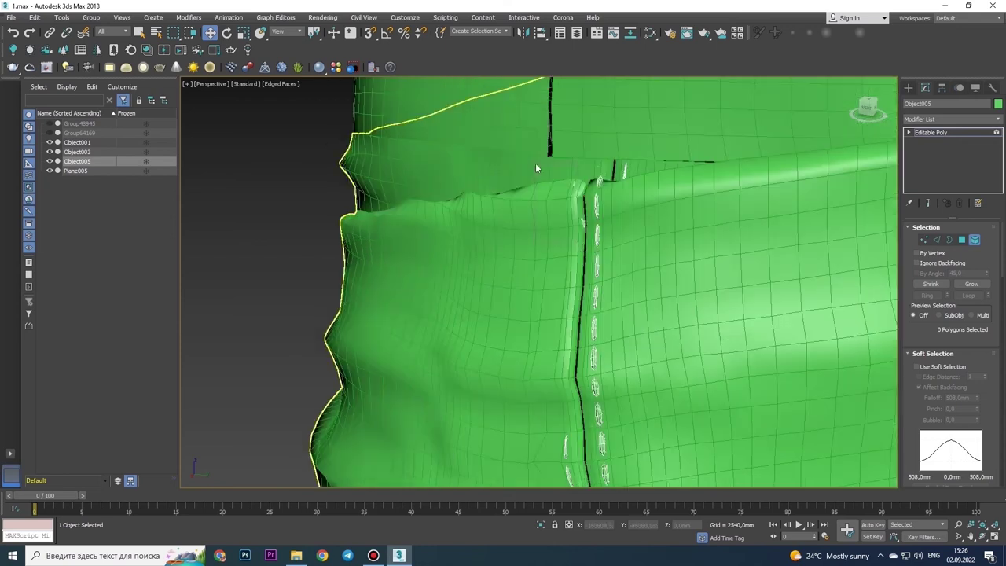
# Step: Isolate the bead object, unhide the Plane005 pants and frame the whole pants mesh
pyautogui.hotkey('alt', 'q')
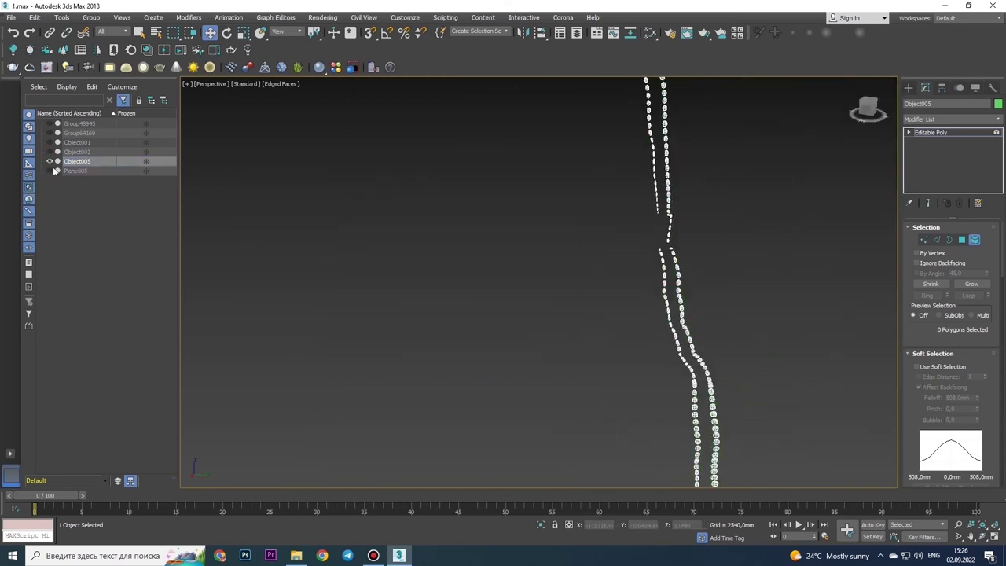
pyautogui.click(50, 170)
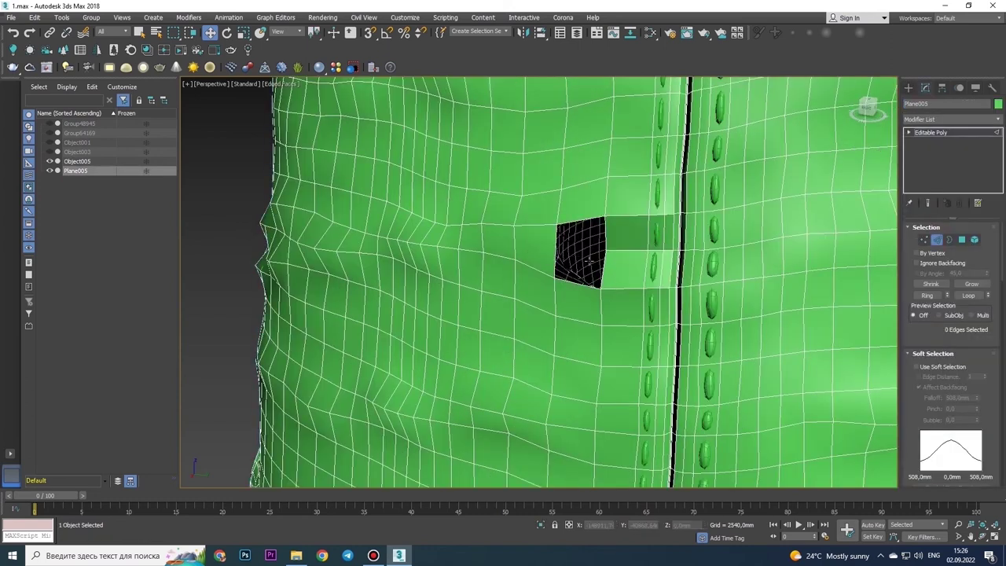
pyautogui.press('1')
pyautogui.scroll(-5, 1001, 377)
pyautogui.press('z')
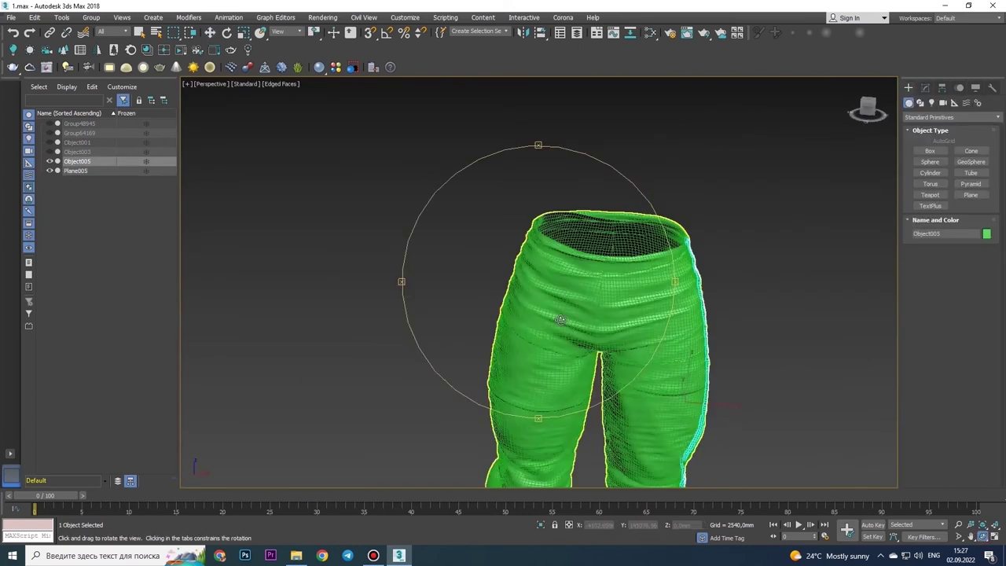
pyautogui.click(926, 88)
pyautogui.press('z')
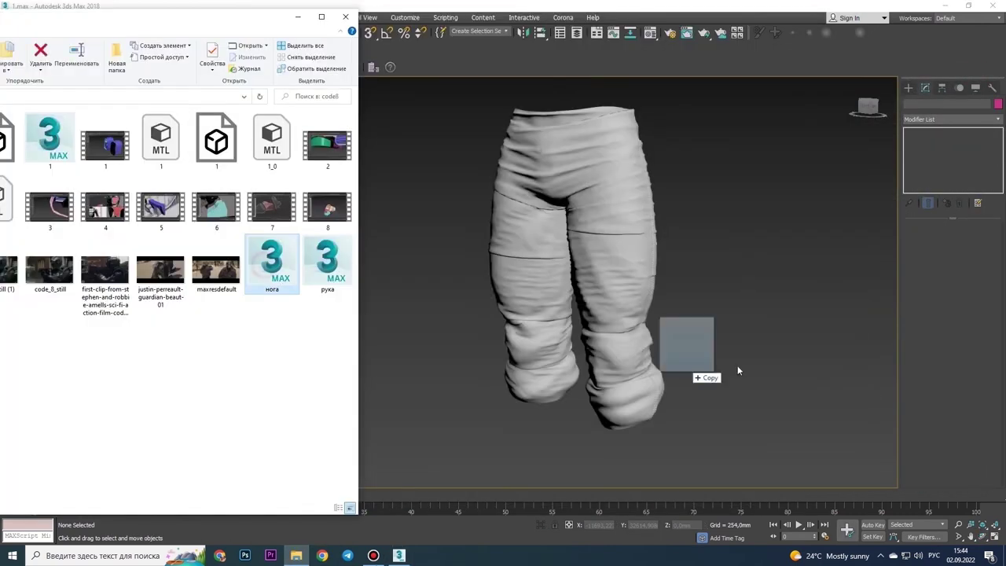
# Step: Merge the robot leg model into the scene and frame it with the pants
pyautogui.moveTo(738, 370); pyautogui.dragTo(738, 370)
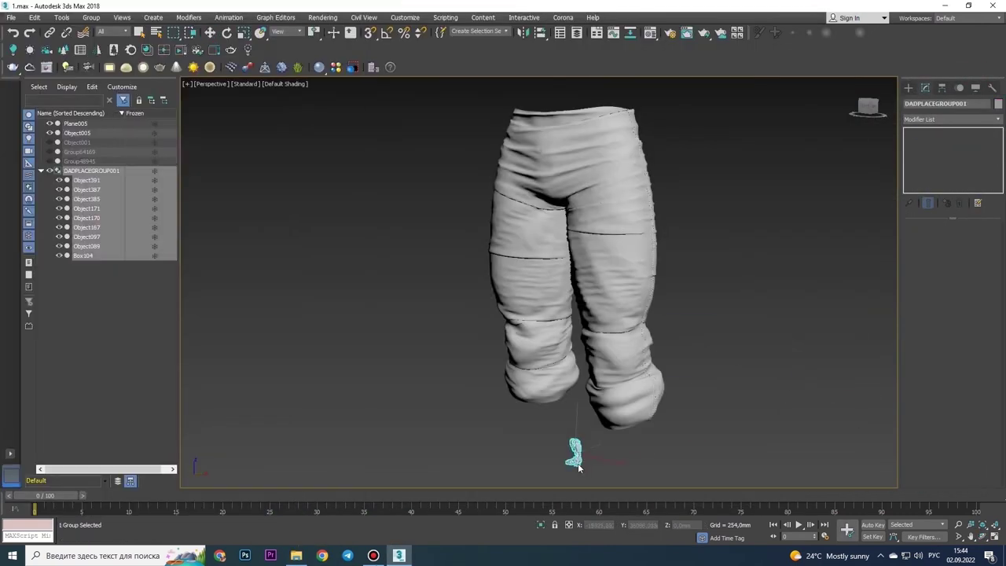
pyautogui.press('z')
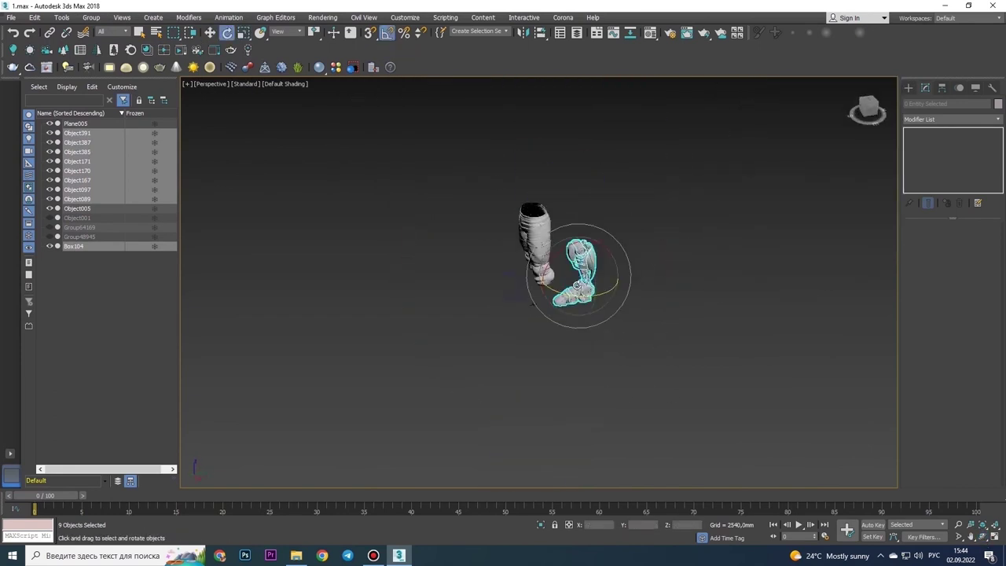
pyautogui.hotkey('alt', 'w')
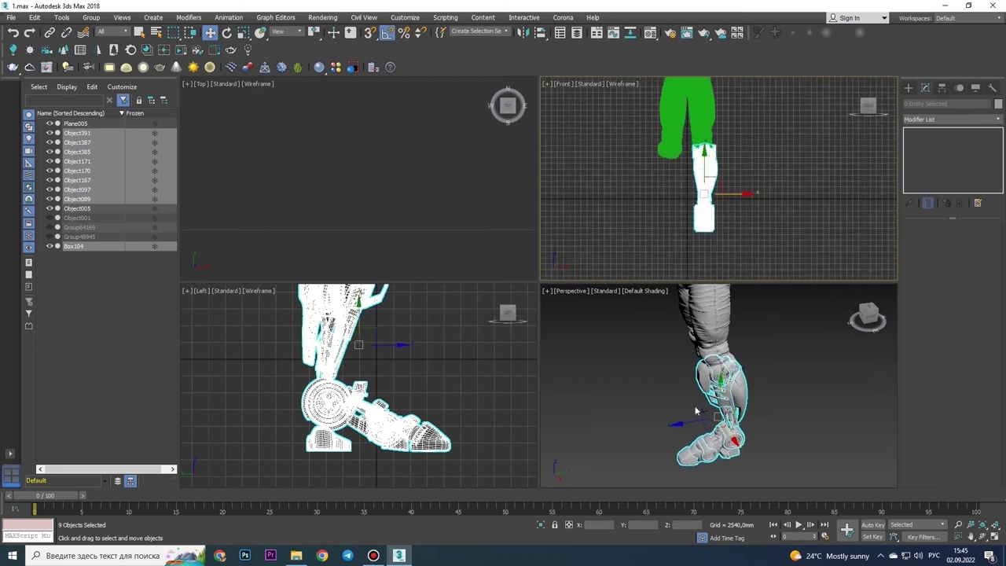
pyautogui.hotkey('alt', 'w')
pyautogui.press('z')
pyautogui.hotkey('ctrl', 'r')
pyautogui.keyDown('alt'); pyautogui.moveTo(624, 365); pyautogui.dragTo(695, 254, button='middle'); pyautogui.keyUp('alt')
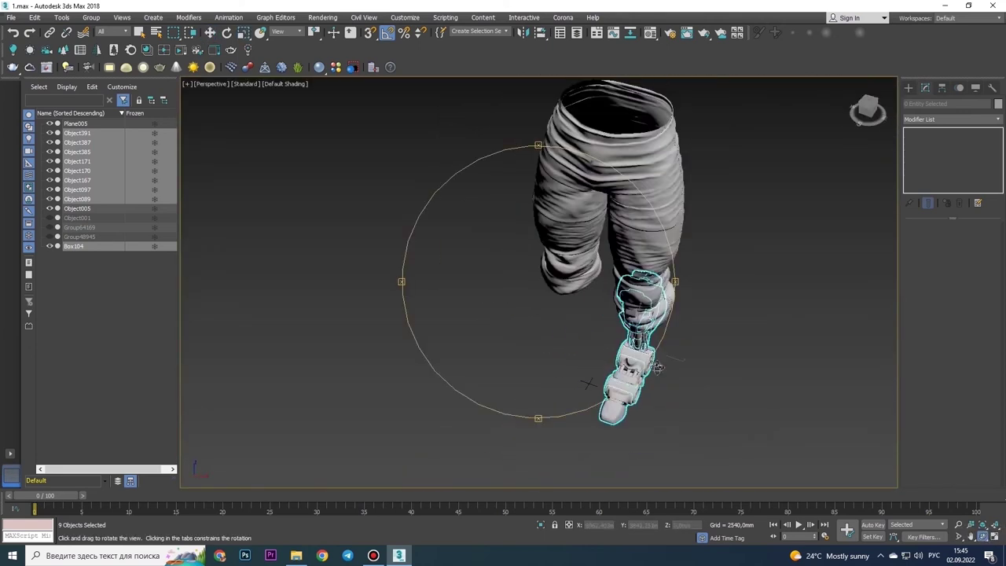
# Step: Move the robot leg under the left pants leg
pyautogui.hotkey('alt', 'w')
pyautogui.moveTo(714, 180); pyautogui.dragTo(660, 204)
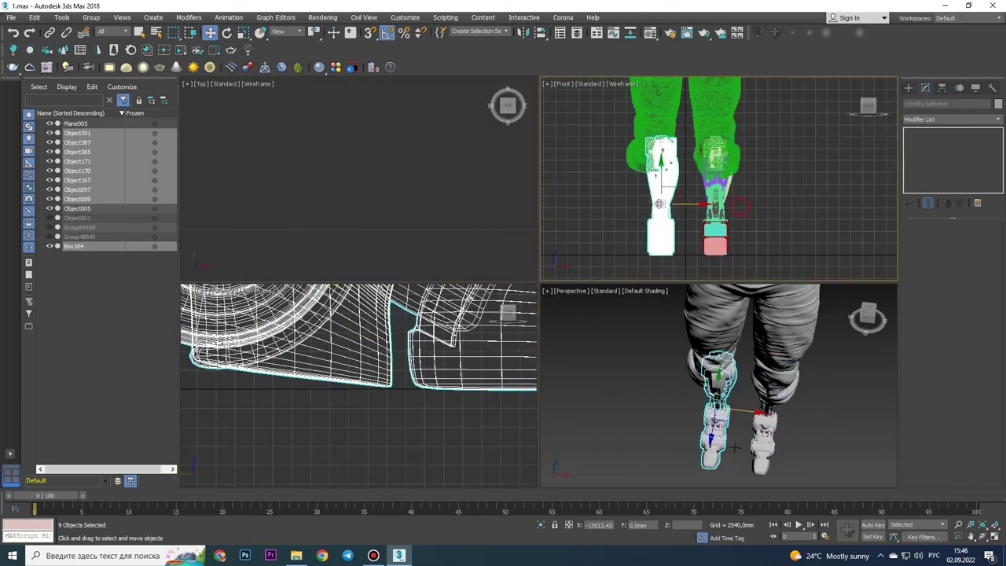
pyautogui.hotkey('alt', 'w')
pyautogui.press('e')
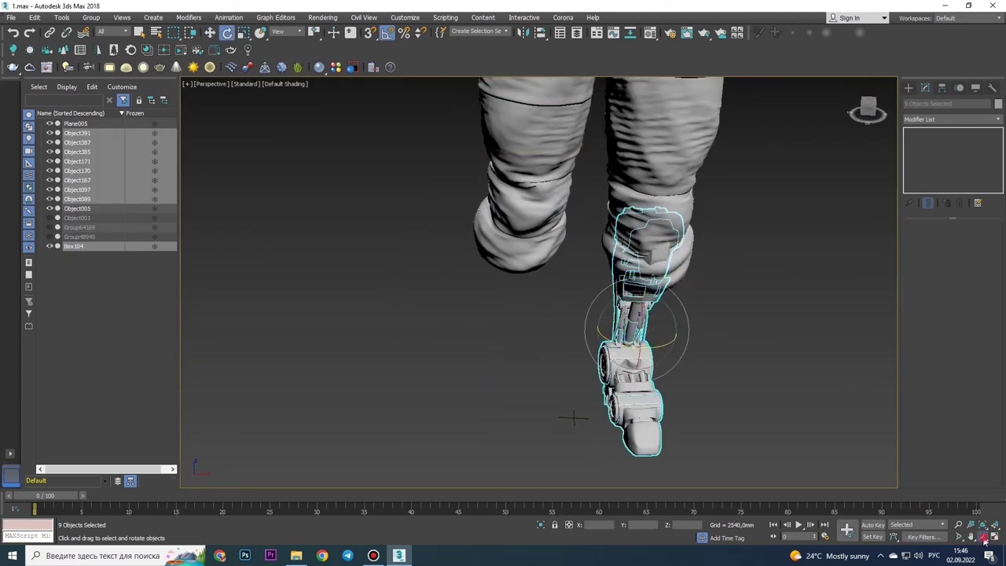
# Step: Select the pants and orbit in close to the back of the knee
pyautogui.keyDown('alt'); pyautogui.moveTo(573, 418); pyautogui.dragTo(534, 398, button='middle'); pyautogui.keyUp('alt')
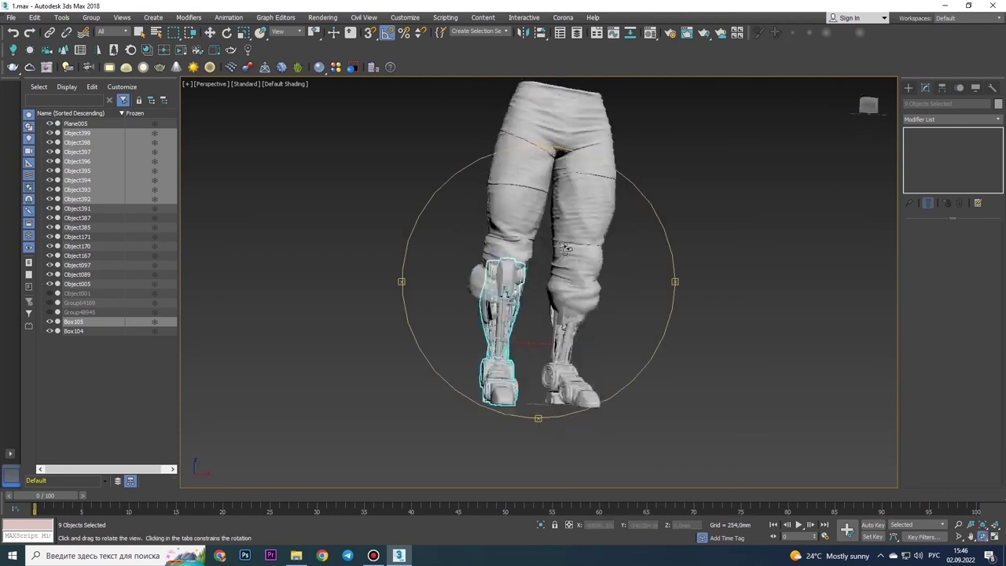
pyautogui.keyDown('alt'); pyautogui.moveTo(565, 248); pyautogui.dragTo(577, 335, button='middle'); pyautogui.keyUp('alt')
pyautogui.click(613, 259)
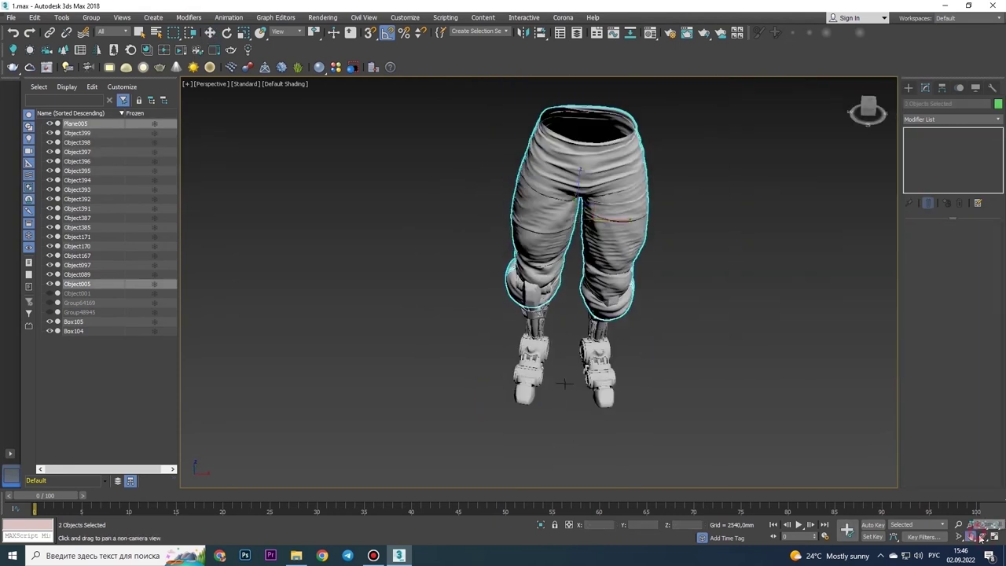
pyautogui.keyDown('alt'); pyautogui.moveTo(613, 259); pyautogui.dragTo(786, 236, button='middle'); pyautogui.keyUp('alt')
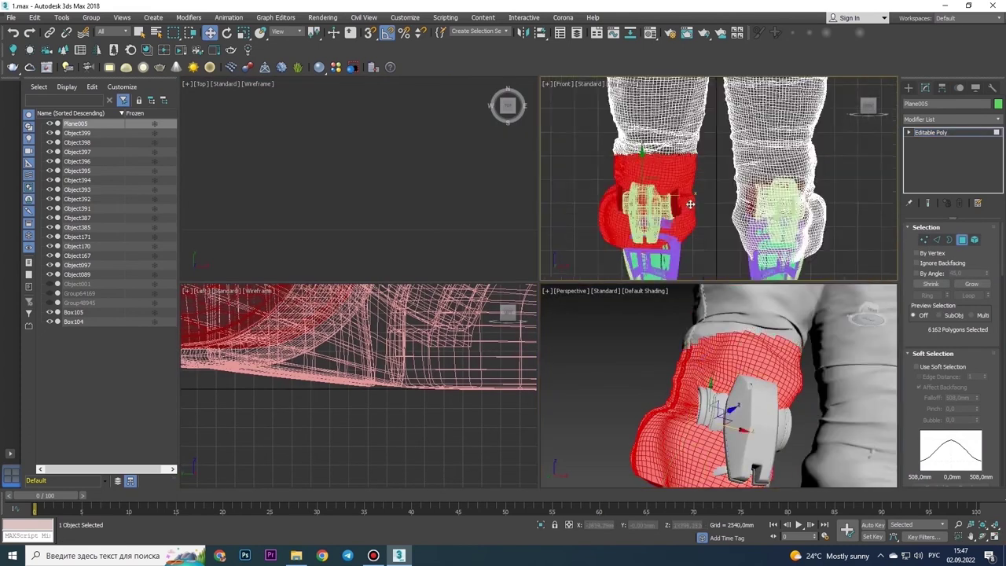
# Step: Return to a single large Perspective view of the legs
pyautogui.scroll(4, 681, 178)
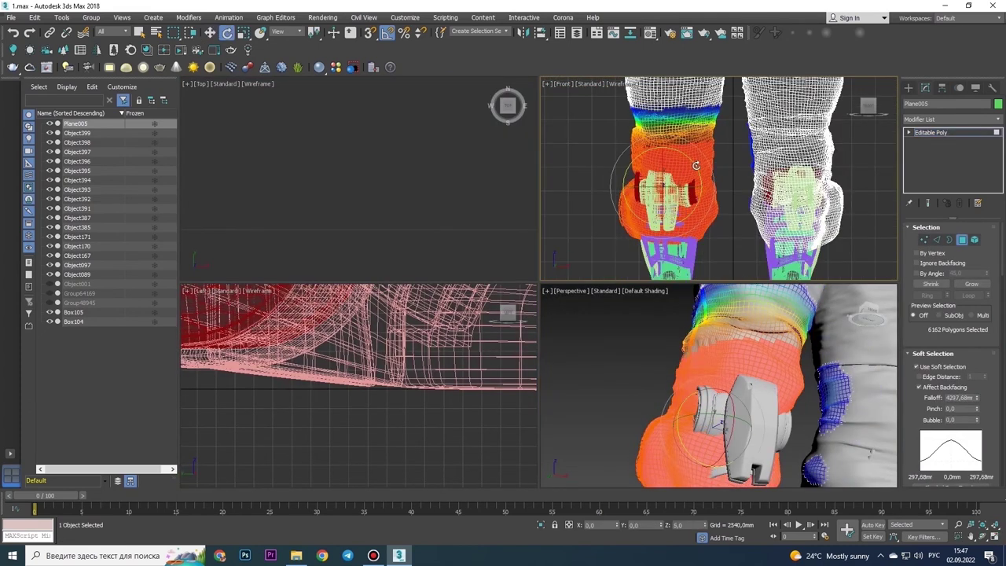
pyautogui.click(994, 536)
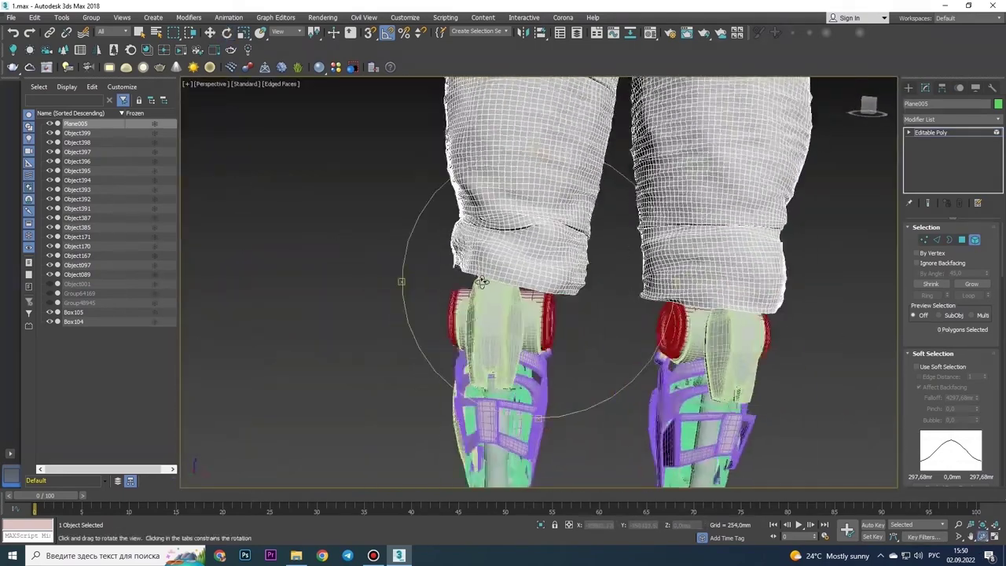
# Step: Frame the leg and inspect the new box and mirrored hem band from several angles
pyautogui.click(910, 88)
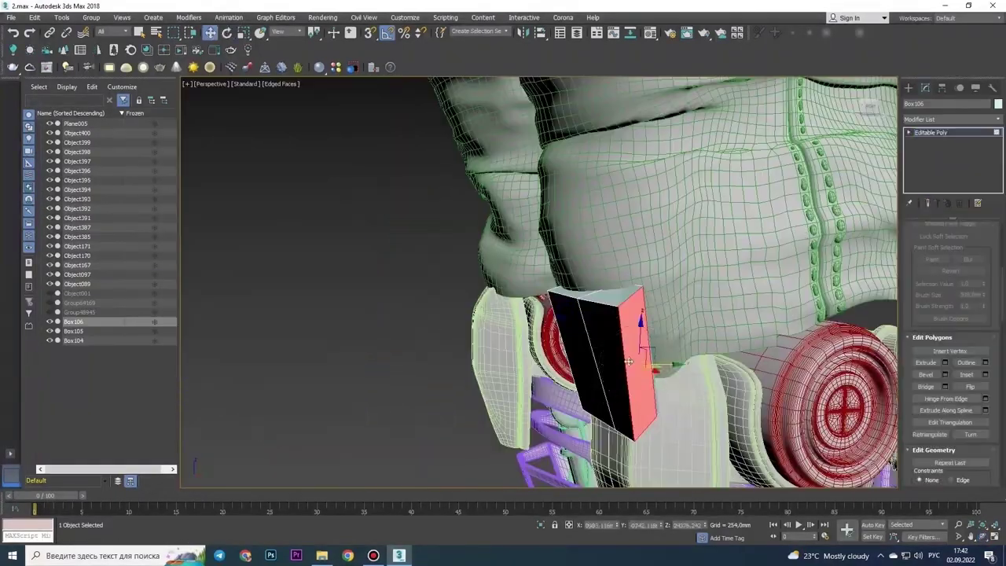
pyautogui.hotkey('ctrl', 'r')
pyautogui.moveTo(628, 361); pyautogui.dragTo(401, 280)
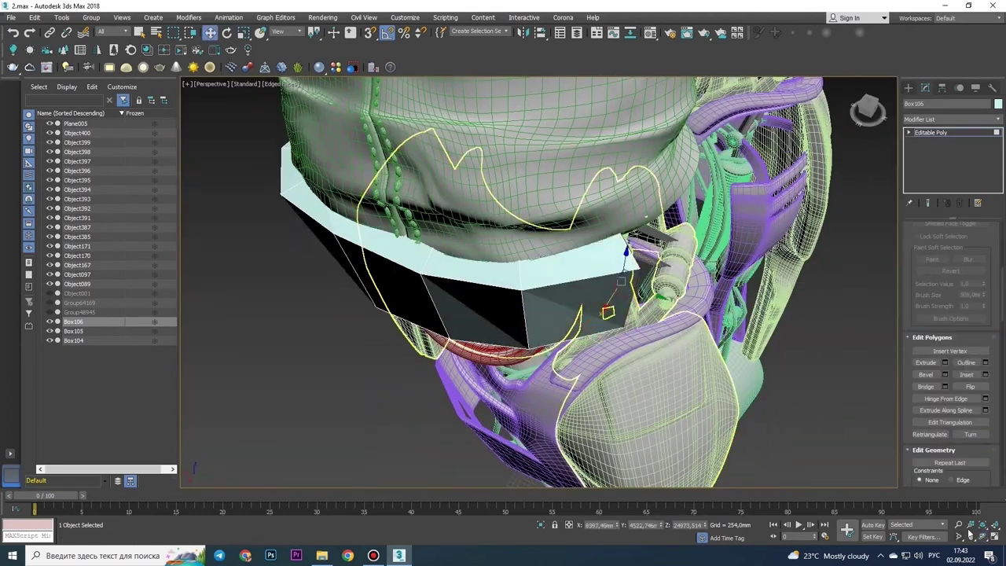
pyautogui.keyDown('alt'); pyautogui.moveTo(582, 313); pyautogui.dragTo(558, 398, button='middle'); pyautogui.keyUp('alt')
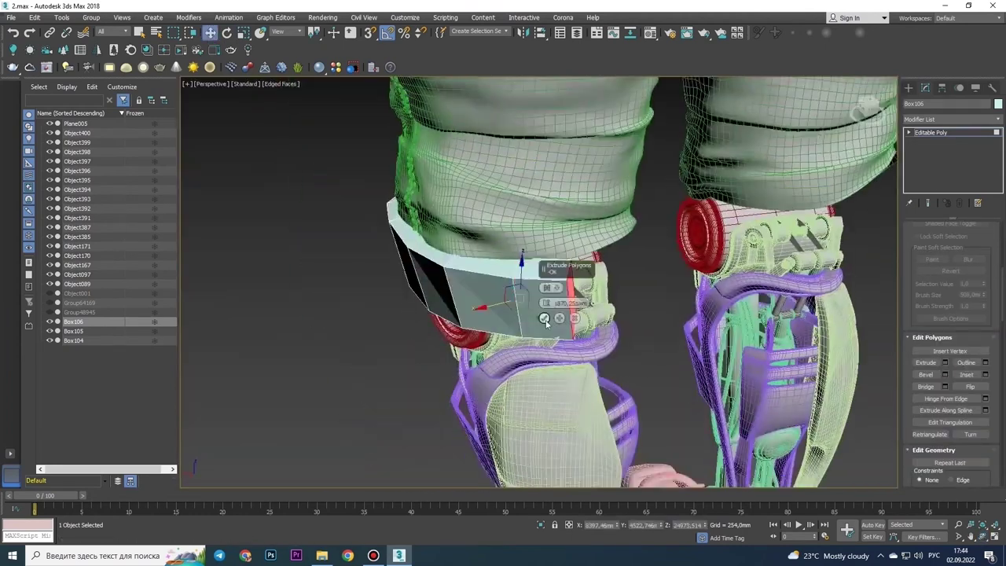
pyautogui.click(981, 535)
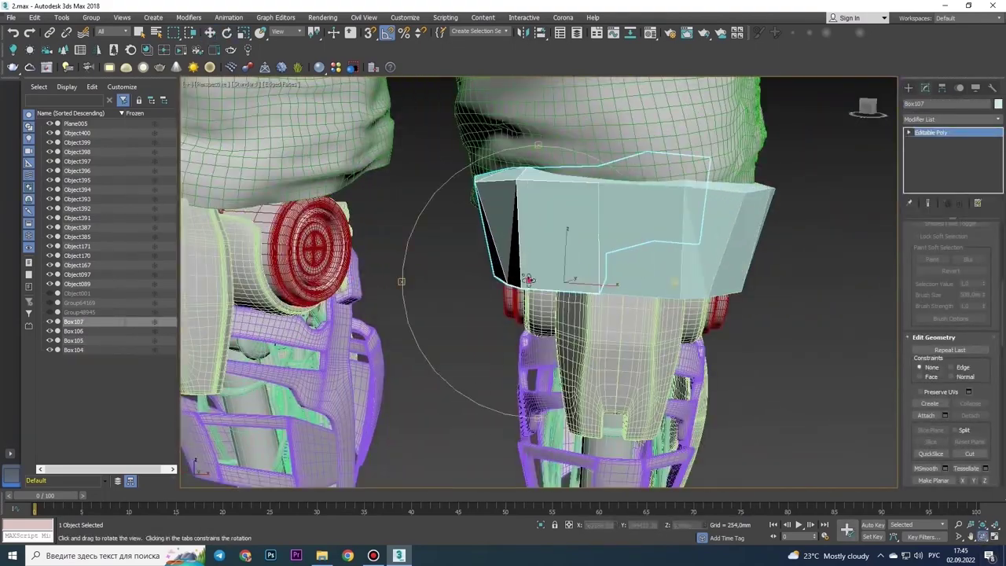
pyautogui.moveTo(529, 280); pyautogui.dragTo(539, 244)
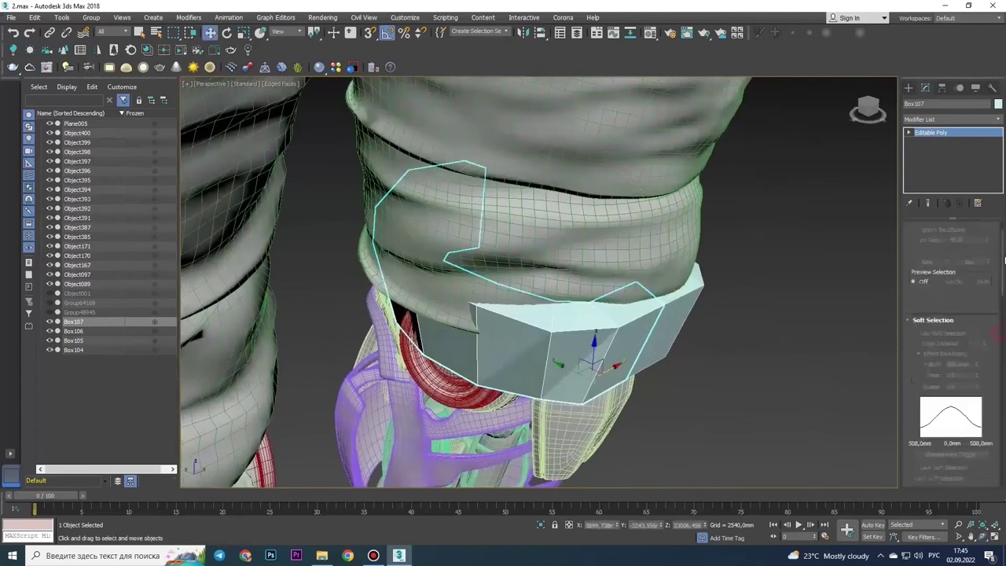
pyautogui.keyDown('alt'); pyautogui.moveTo(508, 347); pyautogui.dragTo(527, 353, button='middle'); pyautogui.keyUp('alt')
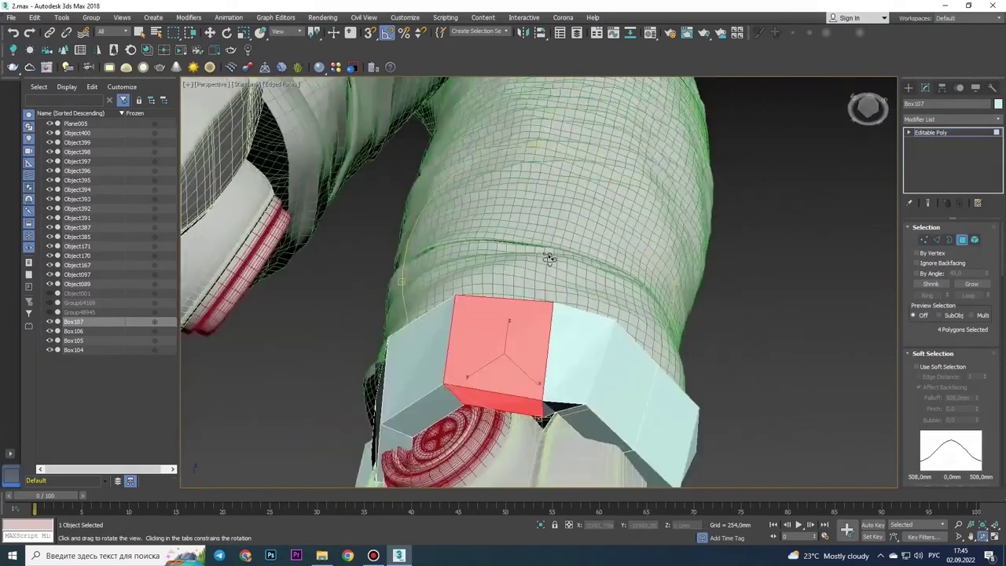
pyautogui.keyDown('alt'); pyautogui.moveTo(338, 391); pyautogui.dragTo(536, 371, button='middle'); pyautogui.keyUp('alt')
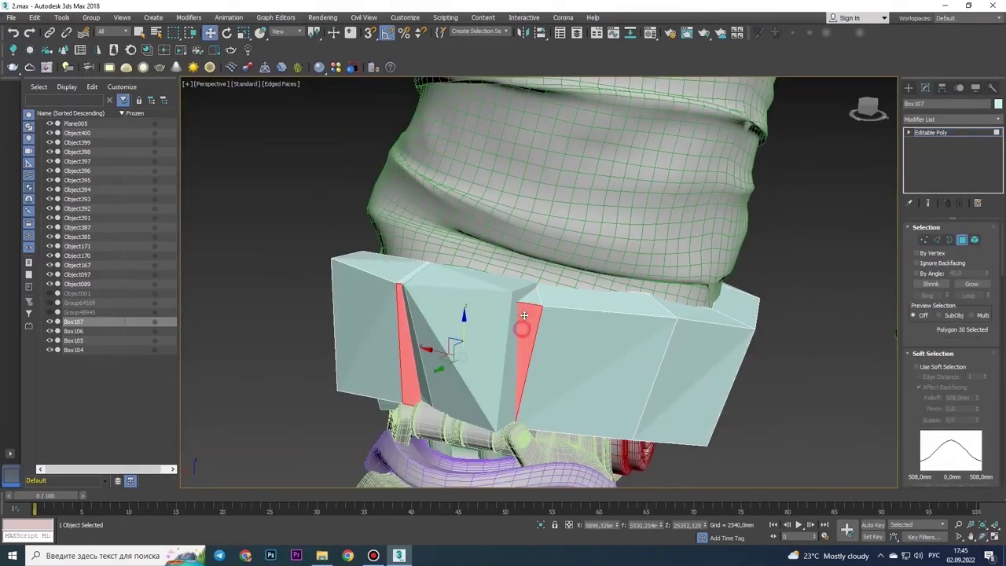
# Step: Select faces on the side of the band and rotate them
pyautogui.hotkey('ctrl', 'z')
pyautogui.keyDown('alt'); pyautogui.moveTo(463, 291); pyautogui.dragTo(521, 291, button='middle'); pyautogui.keyUp('alt')
pyautogui.moveTo(524, 356)
pyautogui.keyDown('alt'); pyautogui.mouseDown(button='middle')
pyautogui.moveTo(552, 215)
pyautogui.moveTo(539, 315)
pyautogui.moveTo(497, 187)
pyautogui.mouseUp(button='middle'); pyautogui.keyUp('alt')
pyautogui.press('e')
pyautogui.click(971, 525)
pyautogui.moveTo(460, 251)
pyautogui.mouseDown()
pyautogui.moveTo(473, 259)
pyautogui.moveTo(566, 236)
pyautogui.mouseUp()
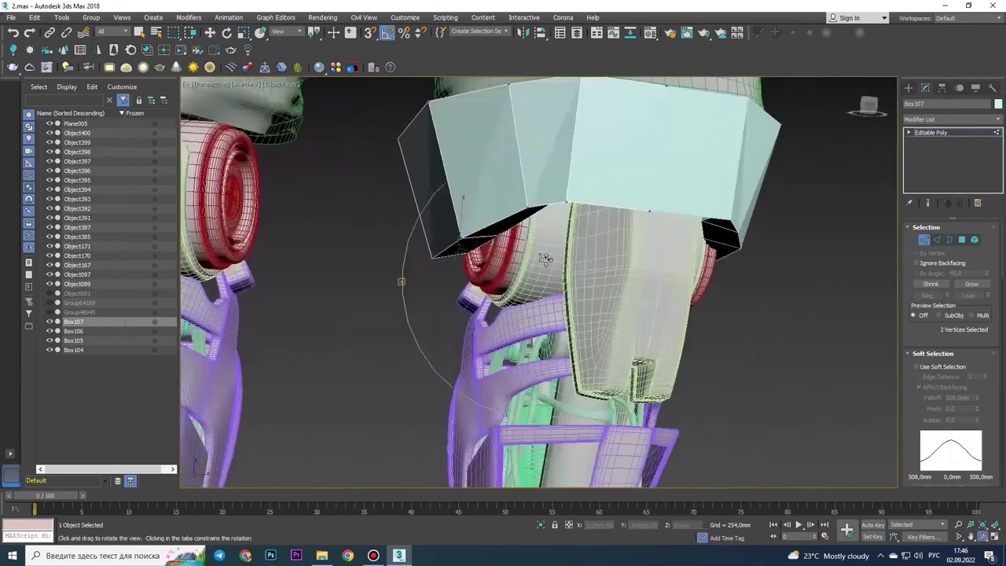
# Step: Frame the band and select Box106
pyautogui.scroll(-5, 550, 275)
pyautogui.press('z')
pyautogui.click(964, 240)
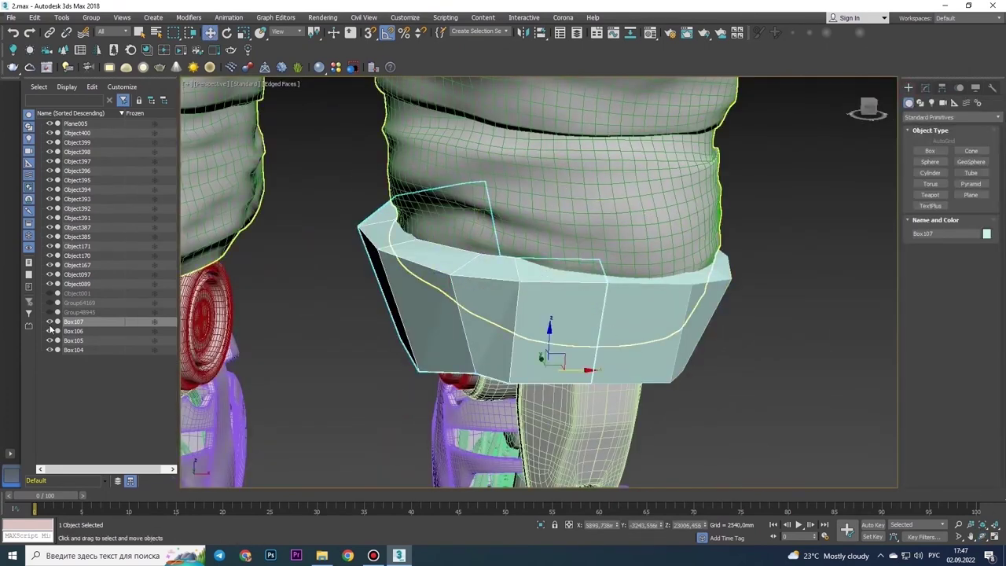
pyautogui.click(73, 331)
pyautogui.scroll(-5, 550, 275)
# Step: Shift-drag copies of the two bands and frame the copied band
pyautogui.press('z')
pyautogui.keyDown('shift'); pyautogui.moveTo(616, 304); pyautogui.dragTo(382, 191); pyautogui.keyUp('shift')
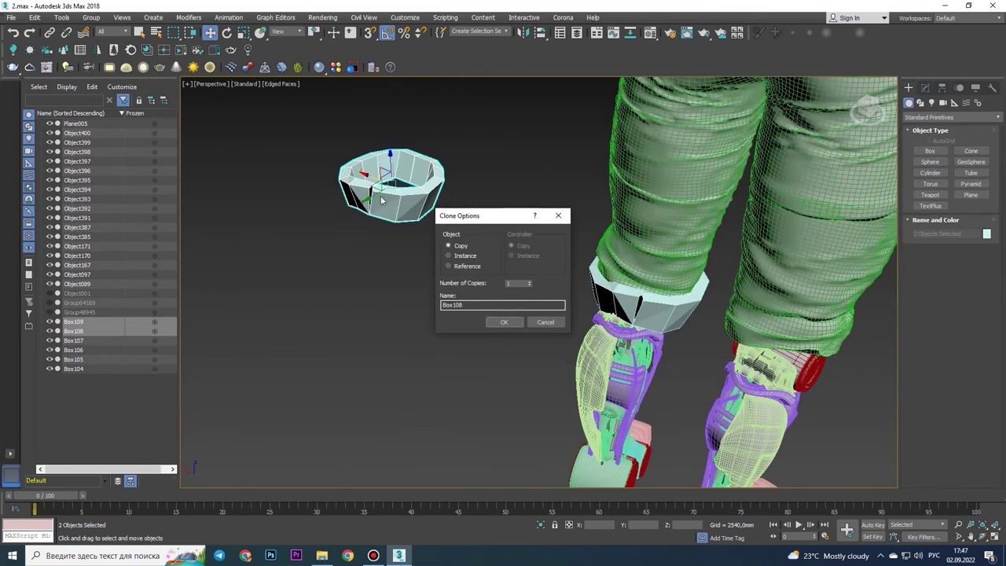
pyautogui.press('Return')
pyautogui.press('z')
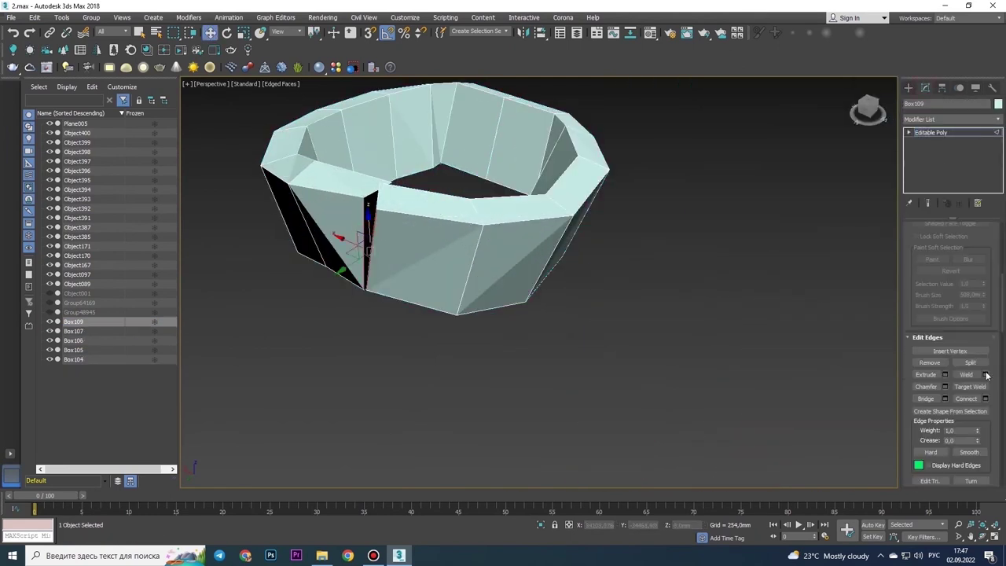
# Step: Weld the copied band's open edges into a closed ring
pyautogui.click(544, 325)
pyautogui.scroll(3, 533, 278)
pyautogui.scroll(3, 606, 299)
pyautogui.keyDown('alt'); pyautogui.moveTo(606, 299); pyautogui.dragTo(534, 283, button='middle'); pyautogui.keyUp('alt')
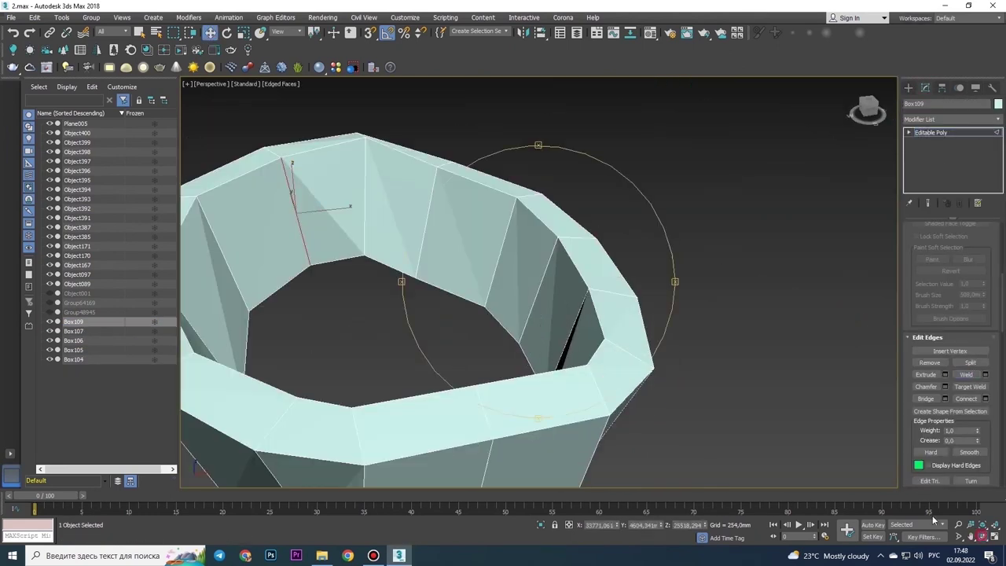
pyautogui.scroll(-5, 485, 340)
pyautogui.scroll(4, 485, 339)
pyautogui.hotkey('alt', 'w')
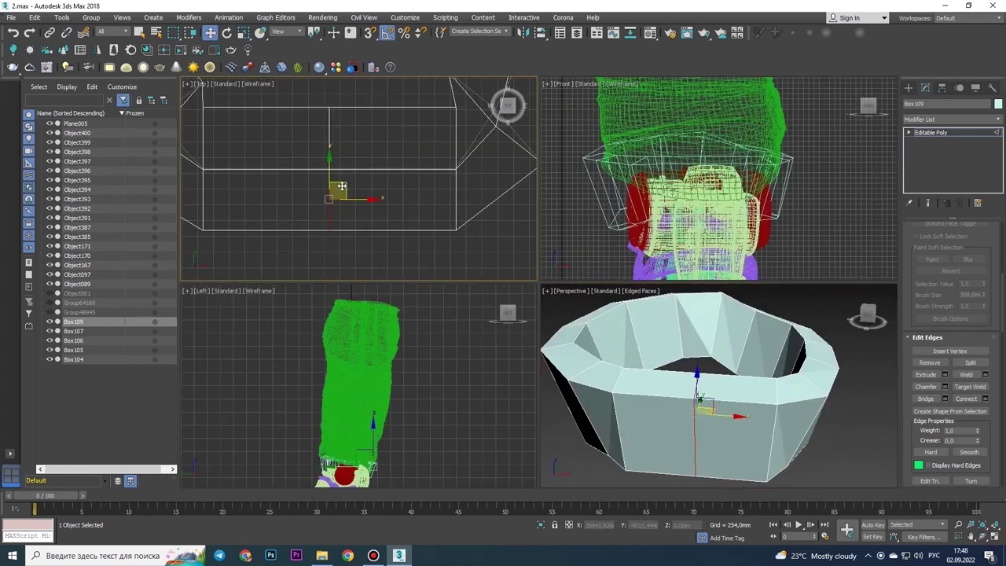
pyautogui.hotkey('alt', 'w')
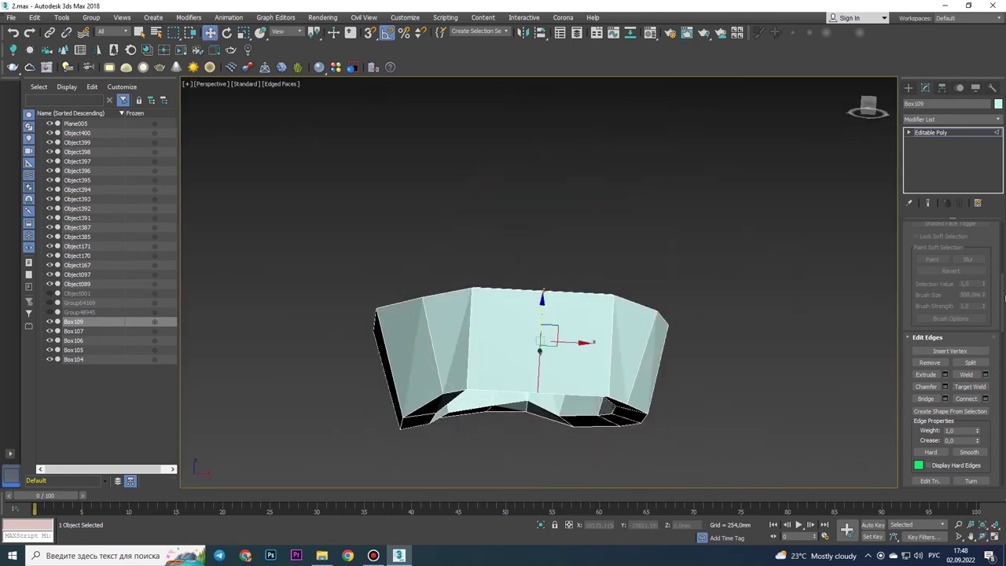
pyautogui.scroll(-5, 734, 407)
# Step: Select the ring's rim edges and chamfer them by about 351.729 mm
pyautogui.press('z')
pyautogui.press('2')
pyautogui.moveTo(550, 314); pyautogui.dragTo(732, 312, button='middle')
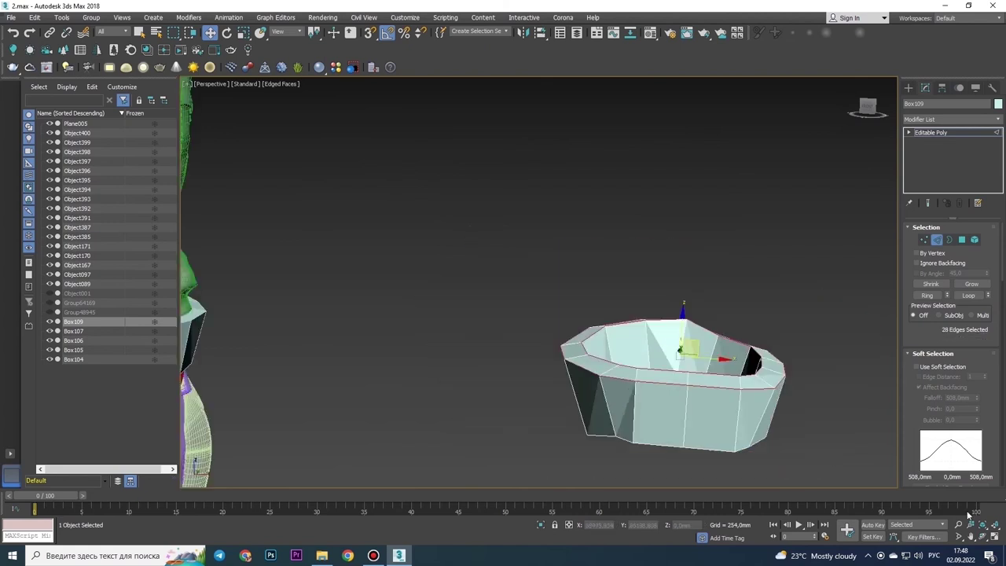
pyautogui.scroll(5, 731, 313)
pyautogui.keyDown('alt'); pyautogui.moveTo(708, 393); pyautogui.dragTo(629, 330, button='middle'); pyautogui.keyUp('alt')
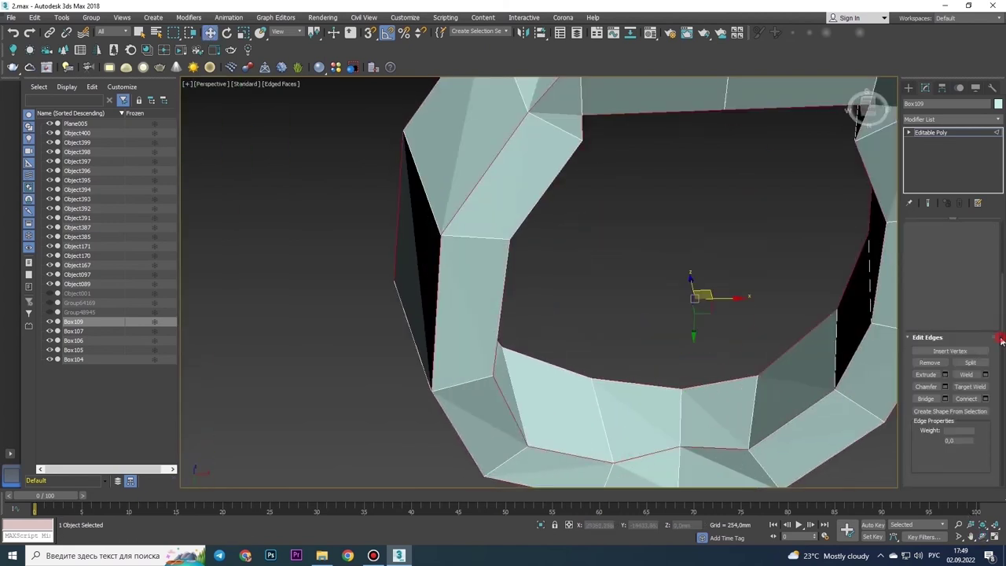
pyautogui.click(944, 386)
pyautogui.moveTo(547, 302); pyautogui.dragTo(549, 245)
pyautogui.scroll(-5, 548, 319)
pyautogui.scroll(4, 542, 330)
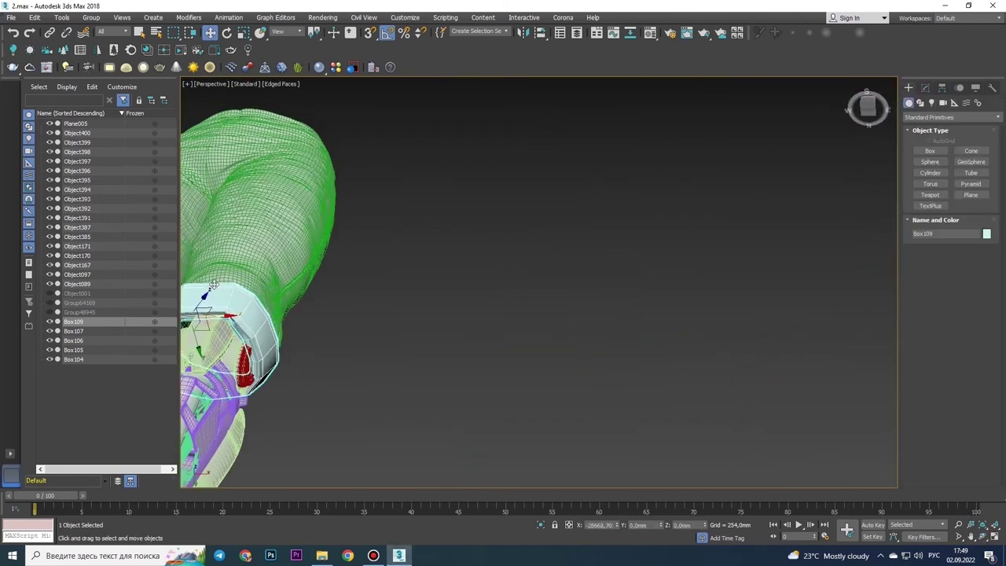
# Step: Check the ring on the leg from a low view and select Box109
pyautogui.keyDown('alt'); pyautogui.moveTo(542, 330); pyautogui.dragTo(533, 350, button='middle'); pyautogui.keyUp('alt')
pyautogui.scroll(-5, 701, 385)
pyautogui.scroll(4, 521, 238)
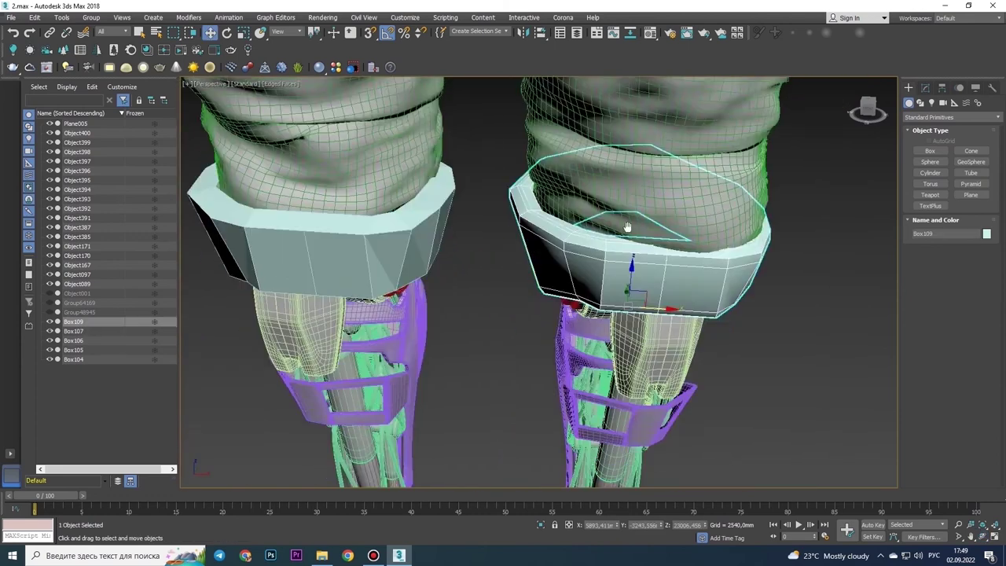
pyautogui.keyDown('alt'); pyautogui.moveTo(632, 245); pyautogui.dragTo(599, 200, button='middle'); pyautogui.keyUp('alt')
pyautogui.click(925, 87)
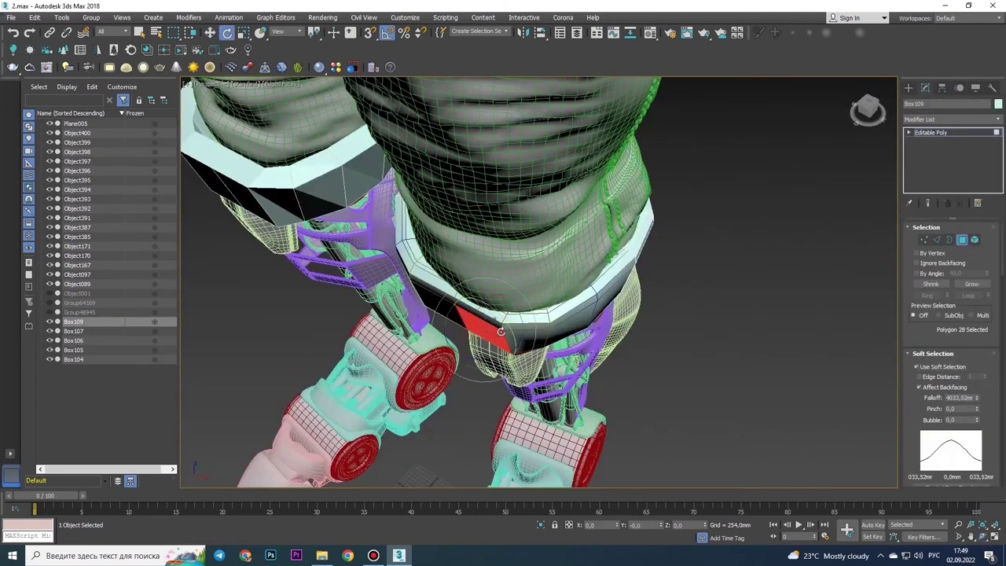
# Step: Toggle vertex level on the band and orbit out to show both leg cuffs
pyautogui.keyDown('alt'); pyautogui.moveTo(439, 261); pyautogui.dragTo(653, 268, button='middle'); pyautogui.keyUp('alt')
pyautogui.press('1')
pyautogui.click(951, 119)
pyautogui.click(951, 118)
pyautogui.scroll(-3, 666, 281)
pyautogui.moveTo(667, 281)
pyautogui.keyDown('alt'); pyautogui.mouseDown(button='middle')
pyautogui.moveTo(597, 277)
pyautogui.moveTo(665, 251)
pyautogui.mouseUp(button='middle'); pyautogui.keyUp('alt')
pyautogui.rightClick(665, 252)
pyautogui.click(692, 263)
pyautogui.scroll(-5, 676, 314)
# Step: Select the edges around the cuff with soft selection pinch set to -0.1
pyautogui.moveTo(515, 196); pyautogui.dragTo(697, 343)
pyautogui.scroll(4, 698, 343)
pyautogui.keyDown('alt'); pyautogui.moveTo(697, 344); pyautogui.dragTo(707, 314, button='middle'); pyautogui.keyUp('alt')
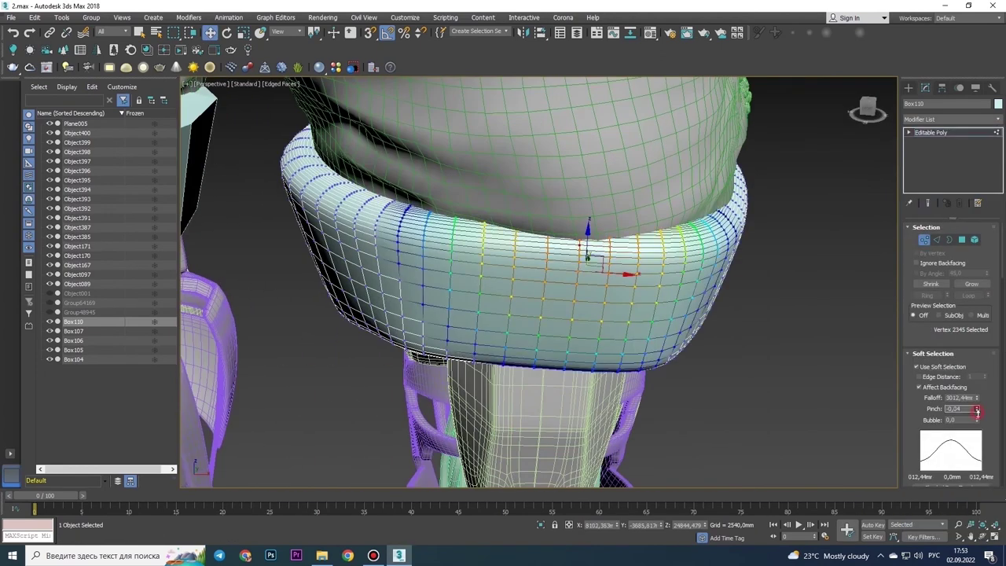
pyautogui.moveTo(977, 409); pyautogui.dragTo(977, 406)
pyautogui.keyDown('alt'); pyautogui.moveTo(550, 299); pyautogui.dragTo(478, 278, button='middle'); pyautogui.keyUp('alt')
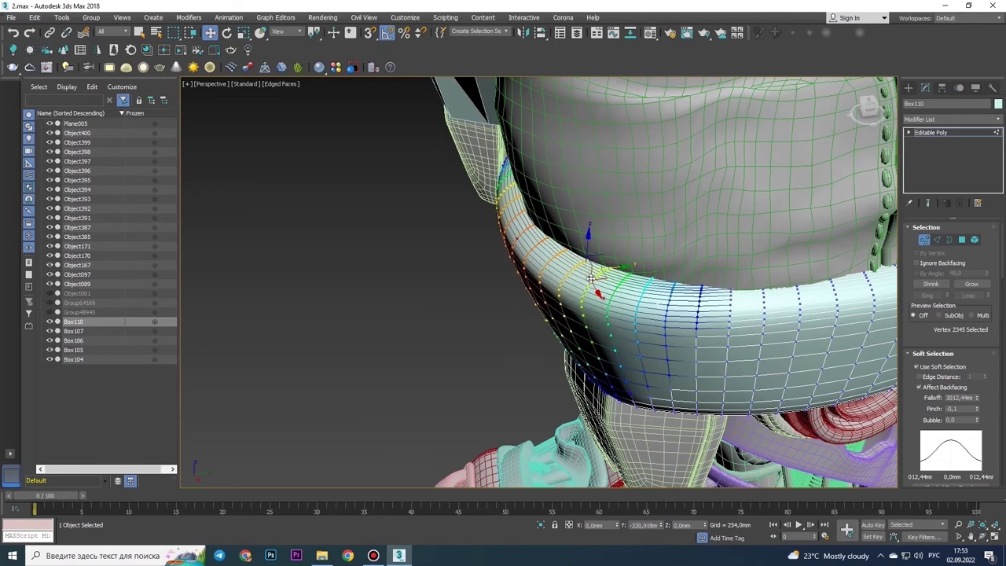
pyautogui.keyDown('alt'); pyautogui.moveTo(590, 278); pyautogui.dragTo(568, 356, button='middle'); pyautogui.keyUp('alt')
pyautogui.moveTo(814, 290)
pyautogui.keyDown('alt'); pyautogui.mouseDown(button='middle')
pyautogui.moveTo(587, 304)
pyautogui.moveTo(486, 200)
pyautogui.moveTo(692, 235)
pyautogui.mouseUp(button='middle'); pyautogui.keyUp('alt')
# Step: Move the selected cuff vertices, checking the legs from below and the side
pyautogui.press('w')
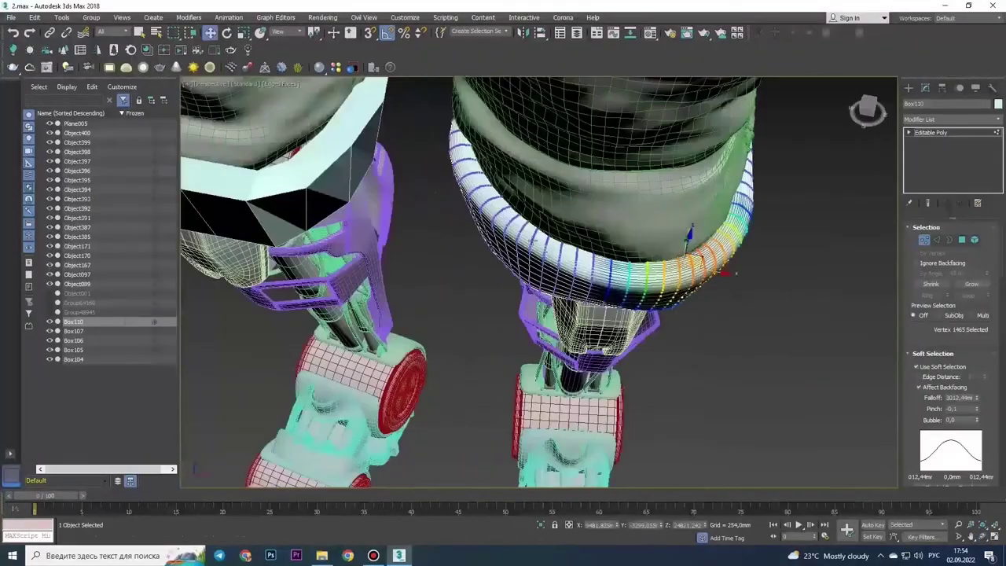
pyautogui.keyDown('alt'); pyautogui.moveTo(583, 256); pyautogui.dragTo(705, 224, button='middle'); pyautogui.keyUp('alt')
pyautogui.scroll(5, 705, 224)
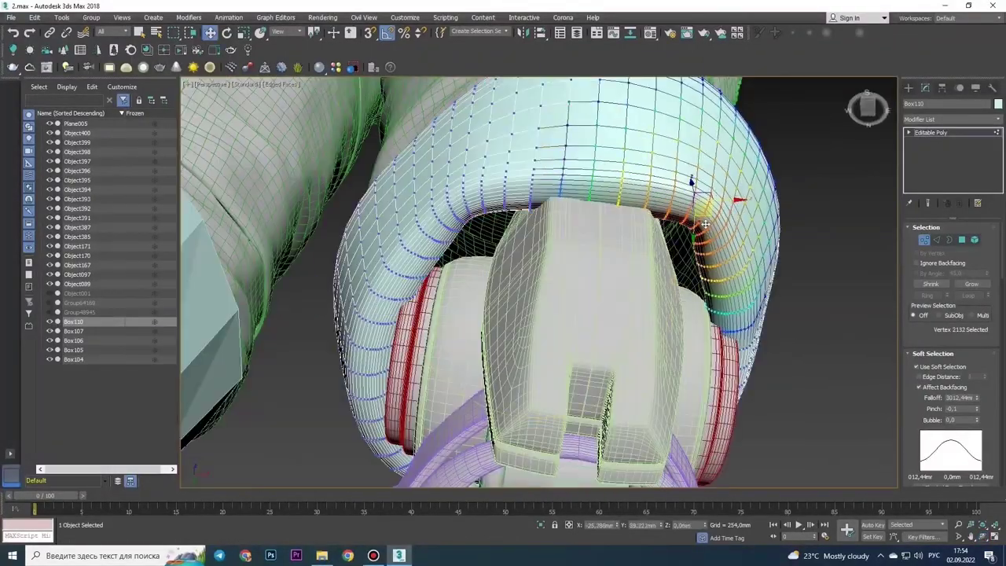
pyautogui.hotkey('shift', 'z')
pyautogui.moveTo(572, 222)
pyautogui.keyDown('alt'); pyautogui.mouseDown(button='middle')
pyautogui.moveTo(503, 243)
pyautogui.moveTo(533, 275)
pyautogui.moveTo(548, 220)
pyautogui.mouseUp(button='middle'); pyautogui.keyUp('alt')
pyautogui.scroll(-5, 532, 185)
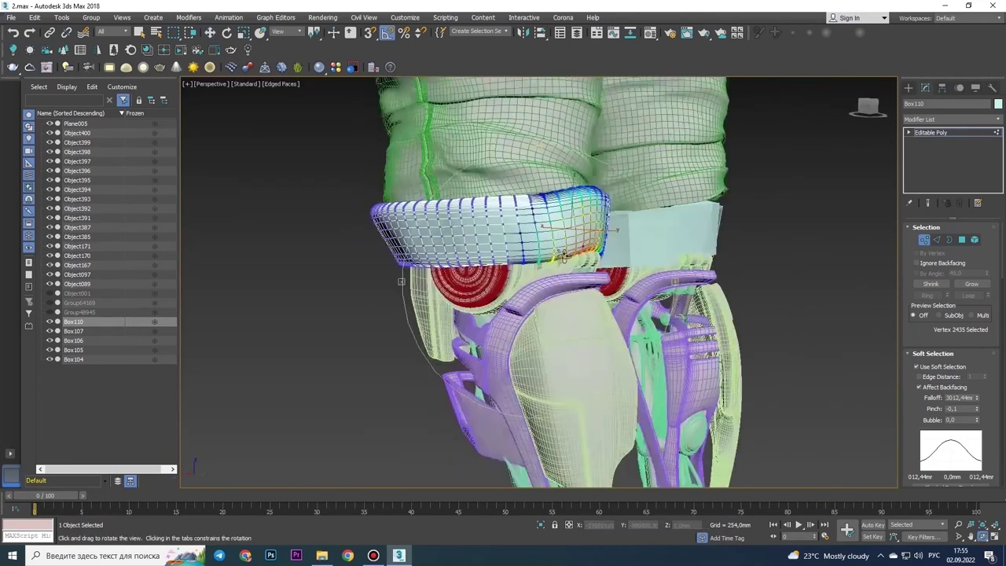
pyautogui.keyDown('alt'); pyautogui.moveTo(532, 185); pyautogui.dragTo(454, 303, button='middle'); pyautogui.keyUp('alt')
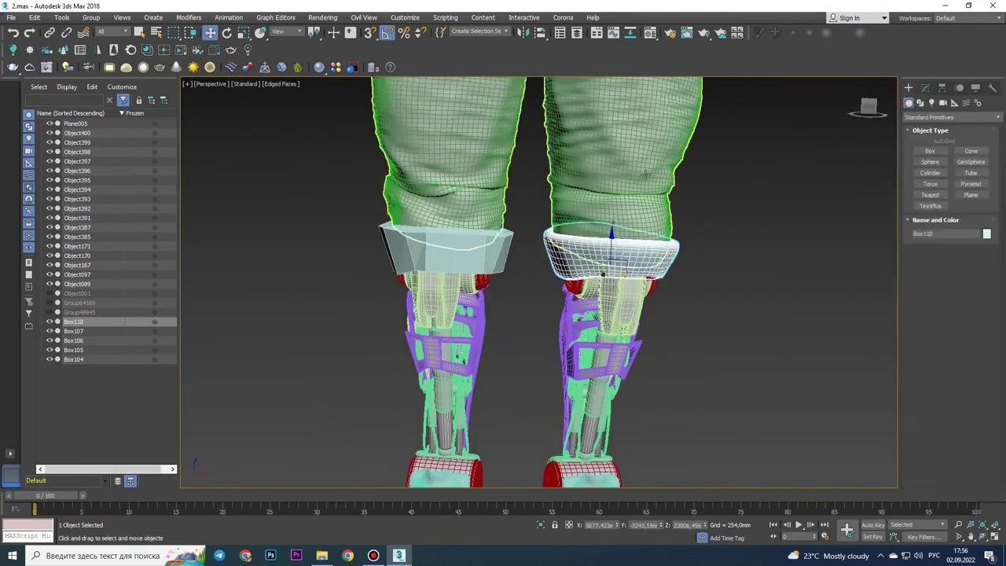
pyautogui.keyDown('alt'); pyautogui.moveTo(545, 250); pyautogui.dragTo(472, 299, button='middle'); pyautogui.keyUp('alt')
pyautogui.scroll(5, 472, 299)
# Step: Extrude the selected cuff edges, clear the selection and open the Modifier List
pyautogui.click(936, 239)
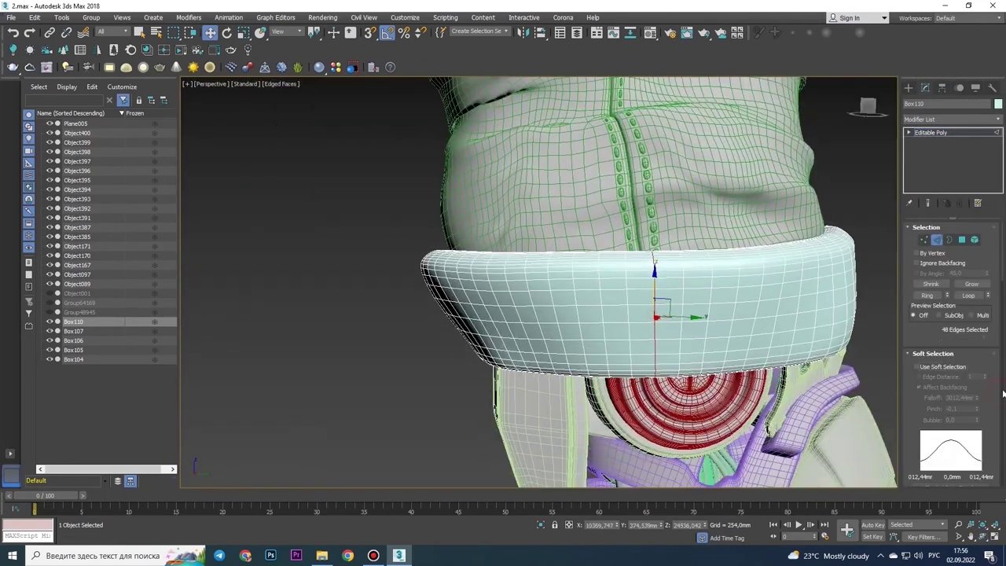
pyautogui.scroll(-3, 951, 354)
pyautogui.click(945, 374)
pyautogui.scroll(2, 600, 282)
pyautogui.click(540, 258)
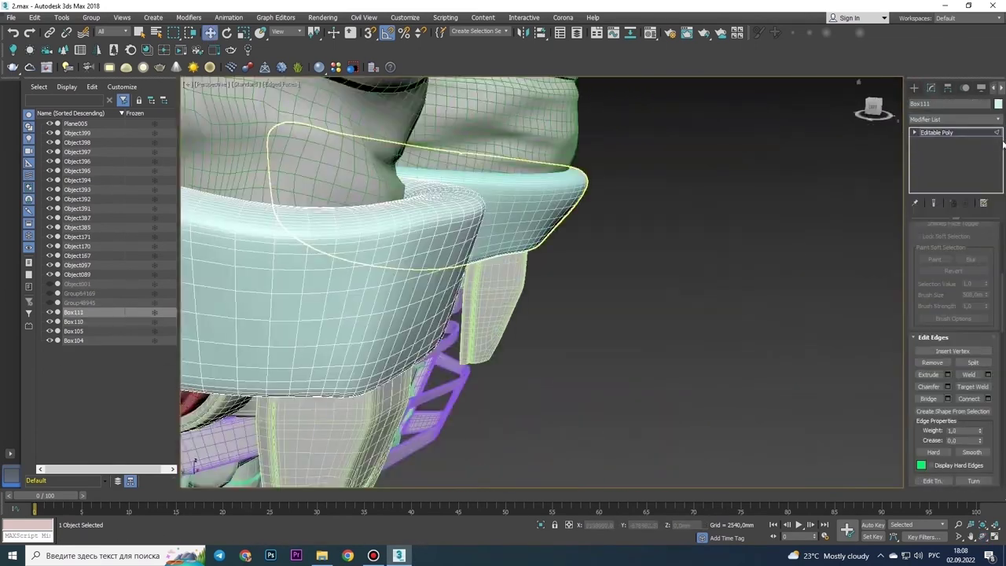
pyautogui.click(996, 118)
# Step: Try a 4x4x4 FFD on the cuff, then undo it to drop the lattice
pyautogui.click(944, 259)
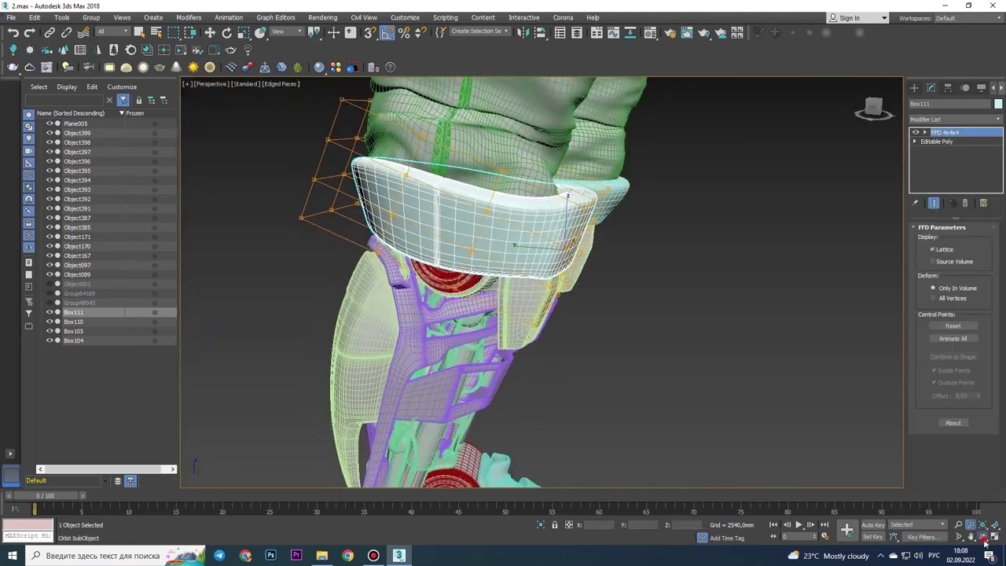
pyautogui.keyDown('alt'); pyautogui.moveTo(503, 283); pyautogui.dragTo(550, 289, button='middle'); pyautogui.keyUp('alt')
pyautogui.keyDown('alt'); pyautogui.moveTo(456, 255); pyautogui.dragTo(599, 360, button='middle'); pyautogui.keyUp('alt')
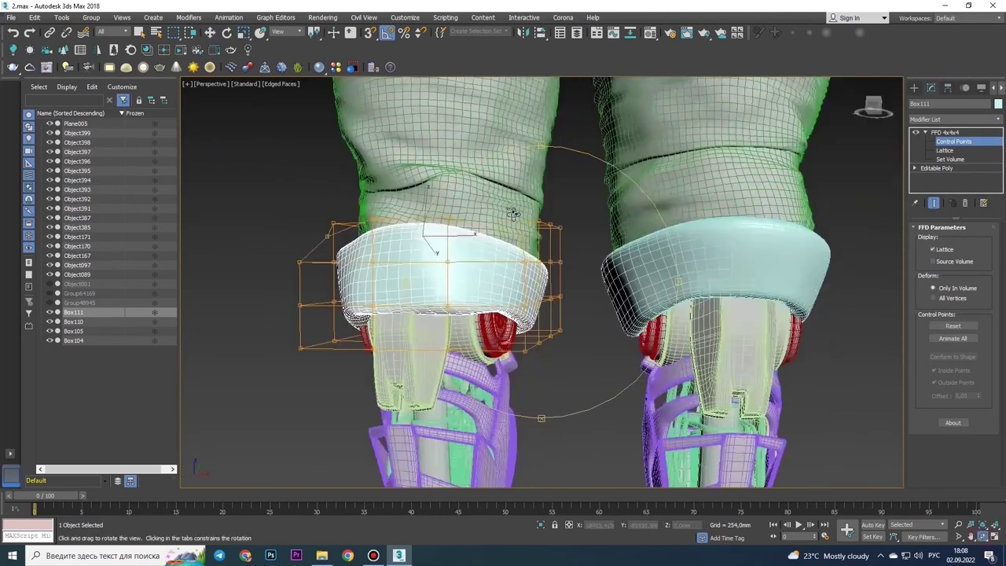
pyautogui.hotkey('ctrl', 'z')
pyautogui.keyDown('alt'); pyautogui.moveTo(539, 265); pyautogui.dragTo(513, 281, button='middle'); pyautogui.keyUp('alt')
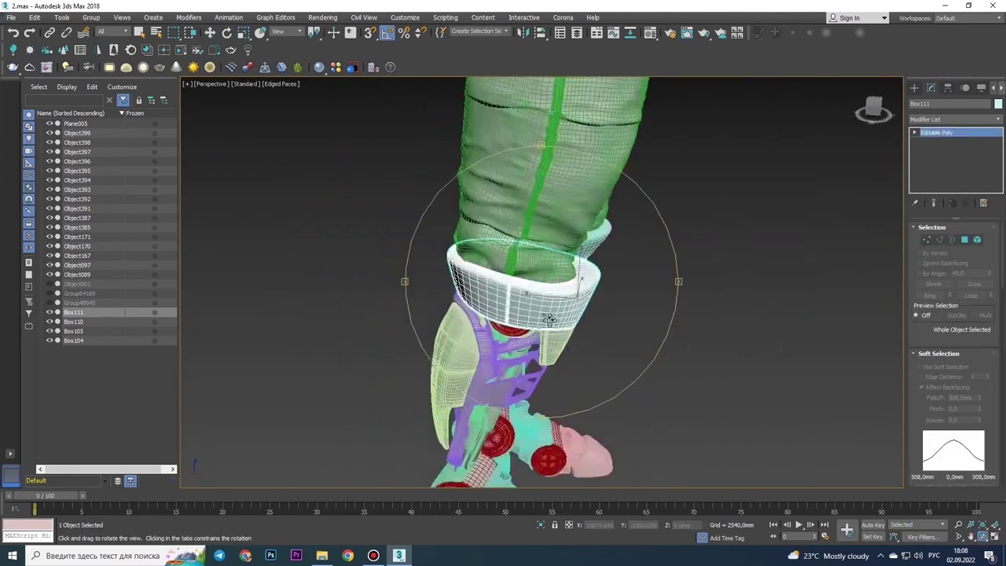
pyautogui.scroll(-5, 503, 283)
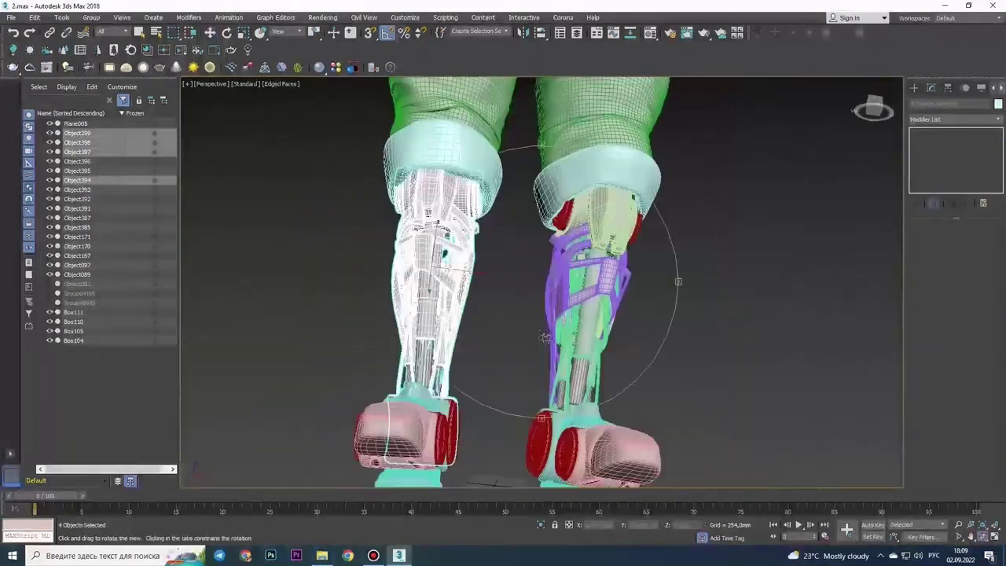
# Step: Select the cuff object Box111 and enter its Vertex sub-object level
pyautogui.click(983, 536)
pyautogui.moveTo(551, 259); pyautogui.dragTo(487, 259)
pyautogui.scroll(5, 553, 263)
pyautogui.moveTo(553, 262); pyautogui.dragTo(534, 260)
pyautogui.press('w')
pyautogui.keyDown('alt'); pyautogui.moveTo(534, 259); pyautogui.dragTo(707, 314, button='middle'); pyautogui.keyUp('alt')
pyautogui.click(857, 424)
pyautogui.press('1')
pyautogui.keyDown('alt'); pyautogui.moveTo(880, 329); pyautogui.dragTo(494, 279, button='middle'); pyautogui.keyUp('alt')
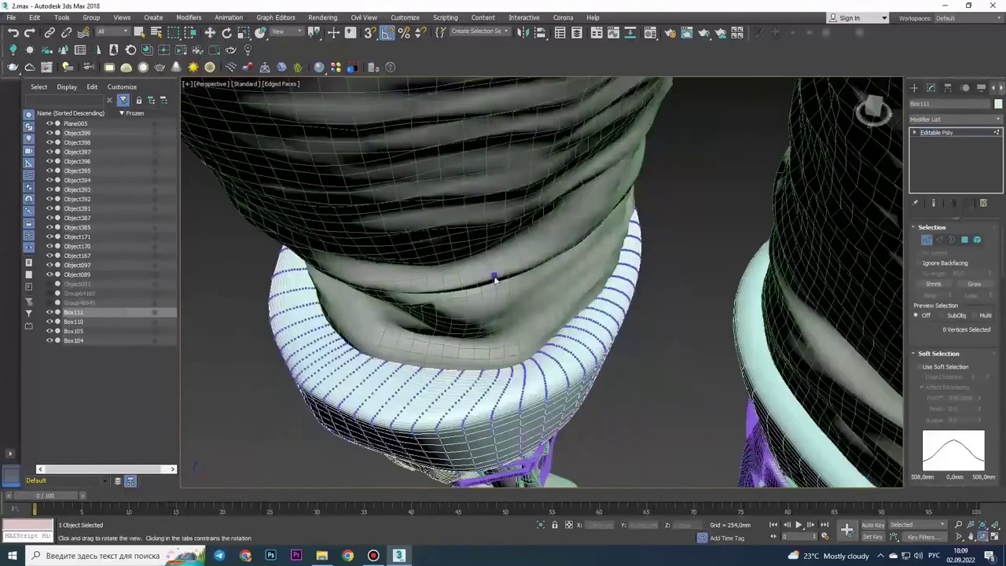
# Step: Rotate a cuff rim vertex and relax the cuff's upper edge with Paint Deformation
pyautogui.press('e')
pyautogui.moveTo(424, 356)
pyautogui.keyDown('alt'); pyautogui.mouseDown(button='middle')
pyautogui.moveTo(517, 330)
pyautogui.moveTo(427, 351)
pyautogui.moveTo(429, 225)
pyautogui.mouseUp(button='middle'); pyautogui.keyUp('alt')
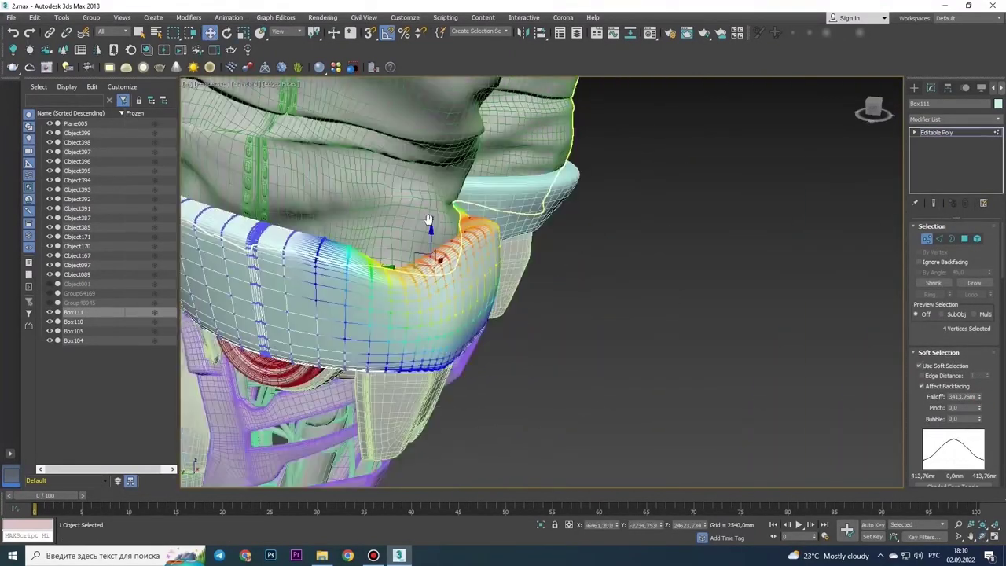
pyautogui.click(400, 247)
pyautogui.keyDown('alt'); pyautogui.moveTo(702, 353); pyautogui.dragTo(627, 311, button='middle'); pyautogui.keyUp('alt')
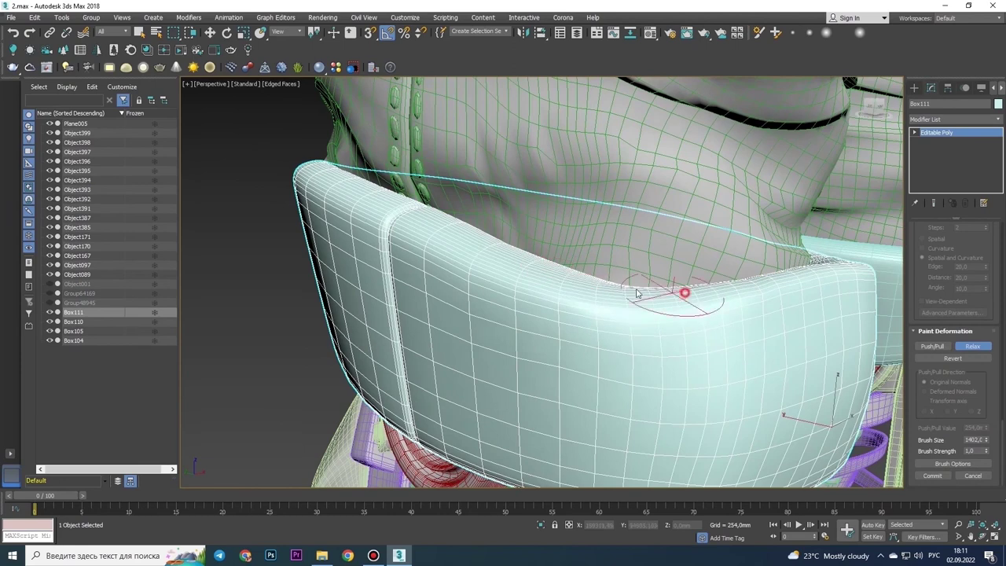
pyautogui.keyDown('alt'); pyautogui.moveTo(664, 305); pyautogui.dragTo(375, 274, button='middle'); pyautogui.keyUp('alt')
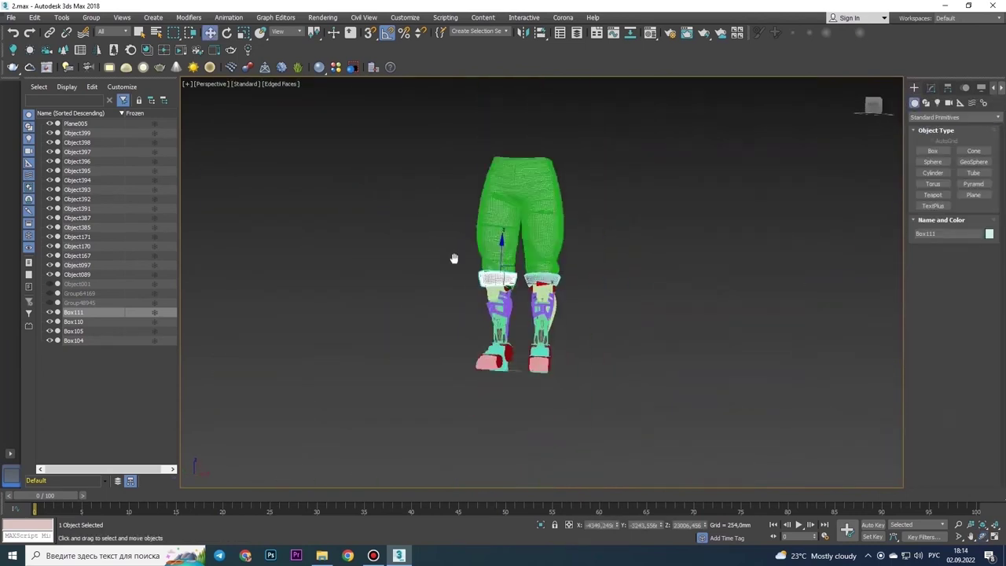
pyautogui.scroll(5, 453, 258)
pyautogui.keyDown('alt'); pyautogui.moveTo(472, 267); pyautogui.dragTo(574, 299, button='middle'); pyautogui.keyUp('alt')
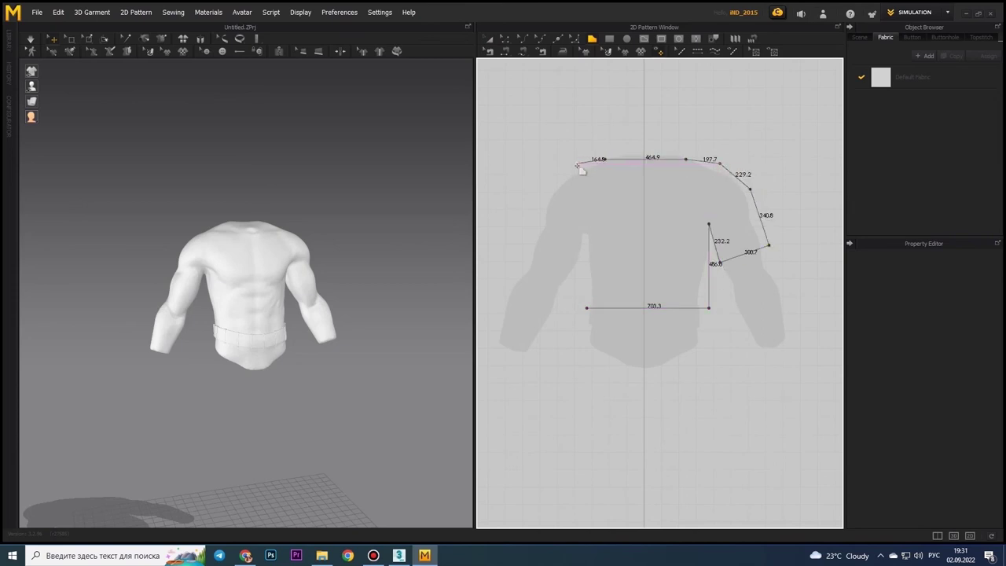
# Step: Paste a copy of the shirt pattern left of the original and sew the two pieces together
pyautogui.click(588, 231)
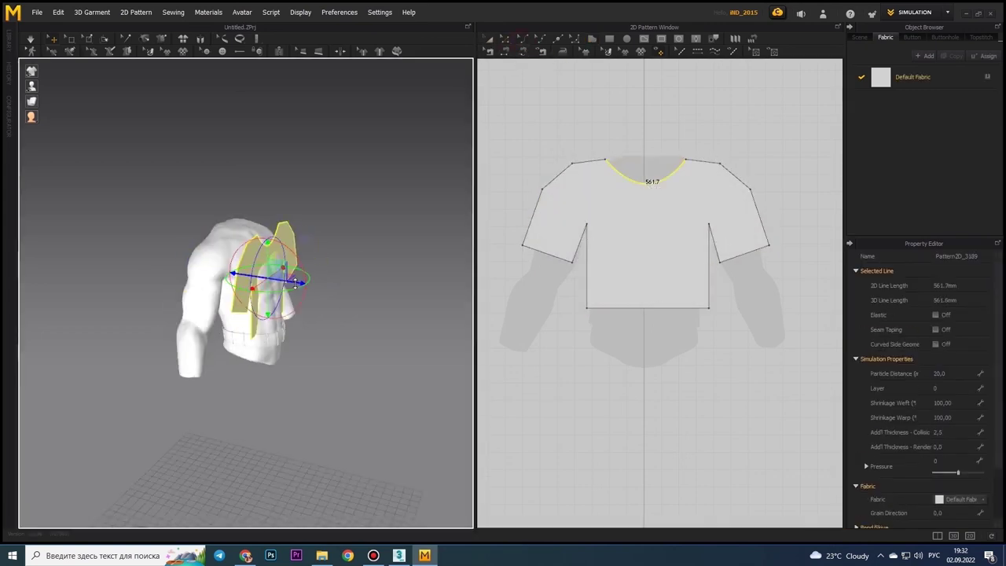
pyautogui.click(613, 245)
pyautogui.moveTo(299, 331)
pyautogui.mouseDown(button='right')
pyautogui.moveTo(228, 424)
pyautogui.moveTo(409, 287)
pyautogui.mouseUp(button='right')
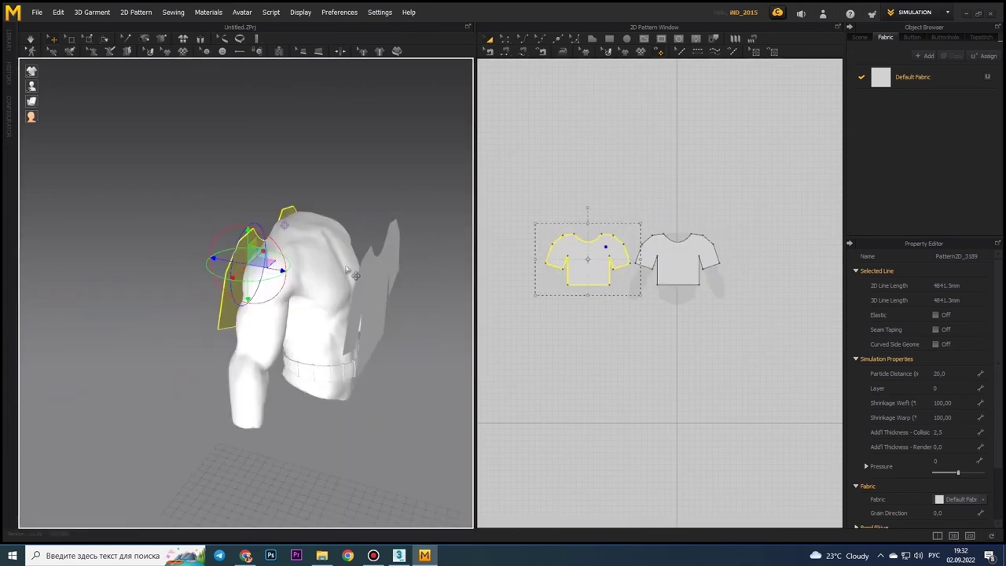
pyautogui.click(412, 283)
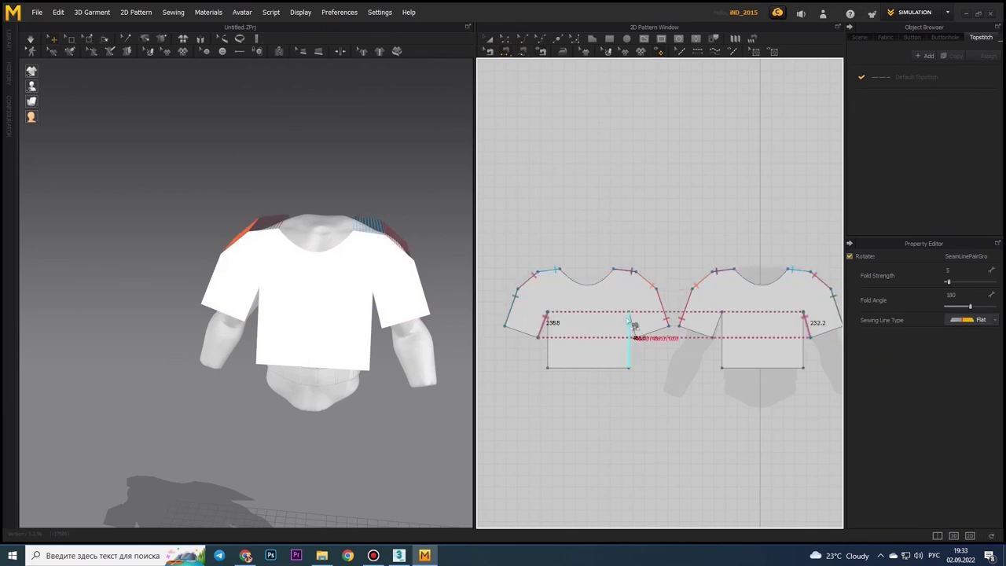
pyautogui.click(558, 340)
# Step: Simulate to drape the shirt on the avatar, pulling the cloth over the body
pyautogui.moveTo(276, 320)
pyautogui.mouseDown(button='right')
pyautogui.moveTo(309, 258)
pyautogui.moveTo(265, 288)
pyautogui.mouseUp(button='right')
pyautogui.press('space')
pyautogui.click(265, 288)
pyautogui.moveTo(463, 181); pyautogui.dragTo(381, 203, button='right')
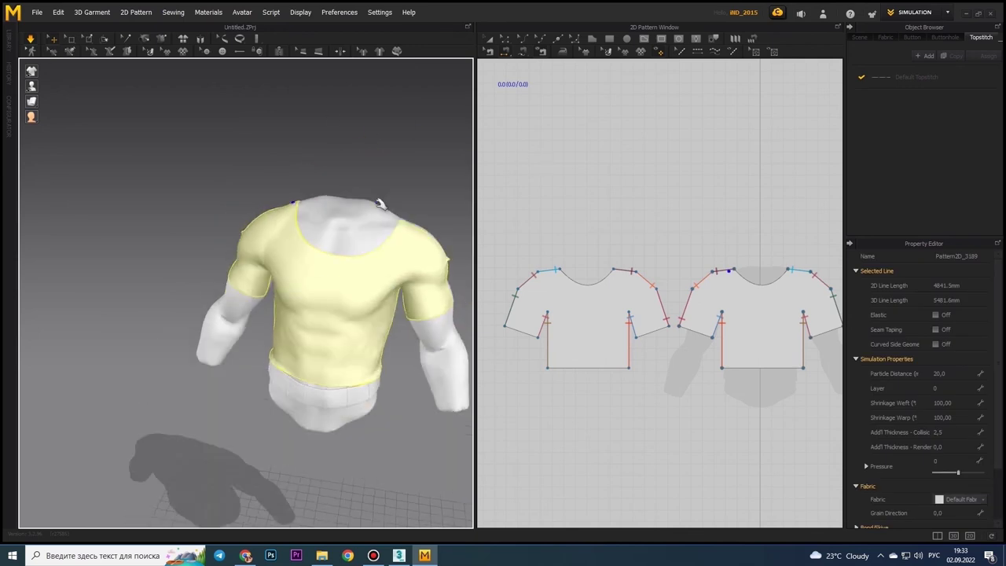
pyautogui.moveTo(297, 119); pyautogui.dragTo(330, 197)
pyautogui.hotkey('ctrl', 'a')
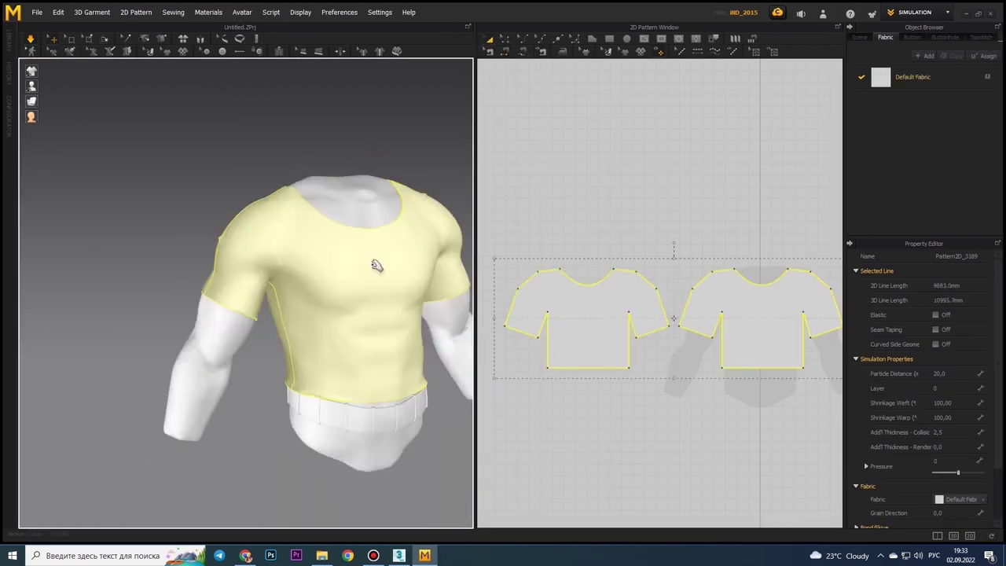
# Step: Set the selected shirt pattern's fabric shrinkage to 120
pyautogui.moveTo(377, 263); pyautogui.dragTo(440, 267, button='right')
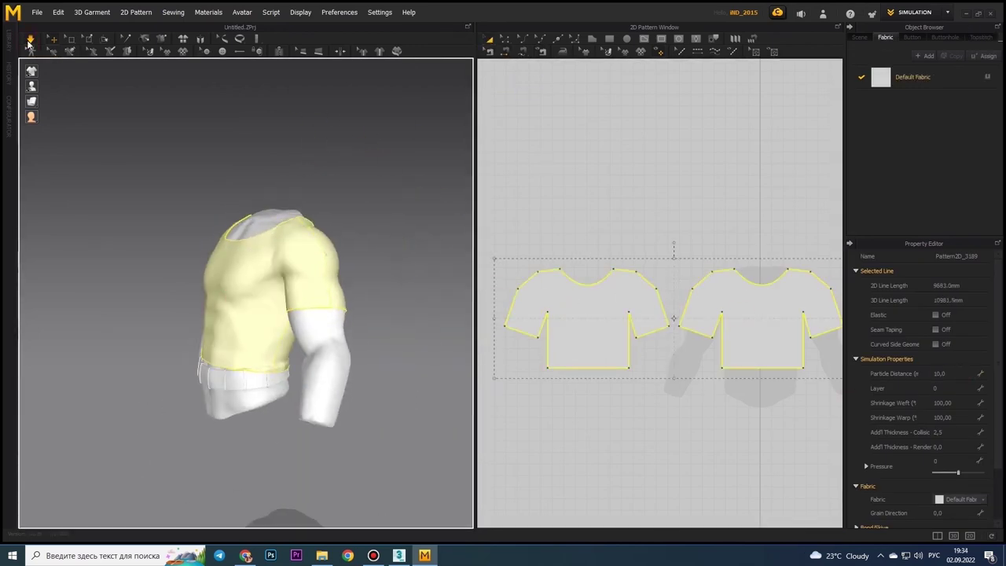
pyautogui.click(30, 40)
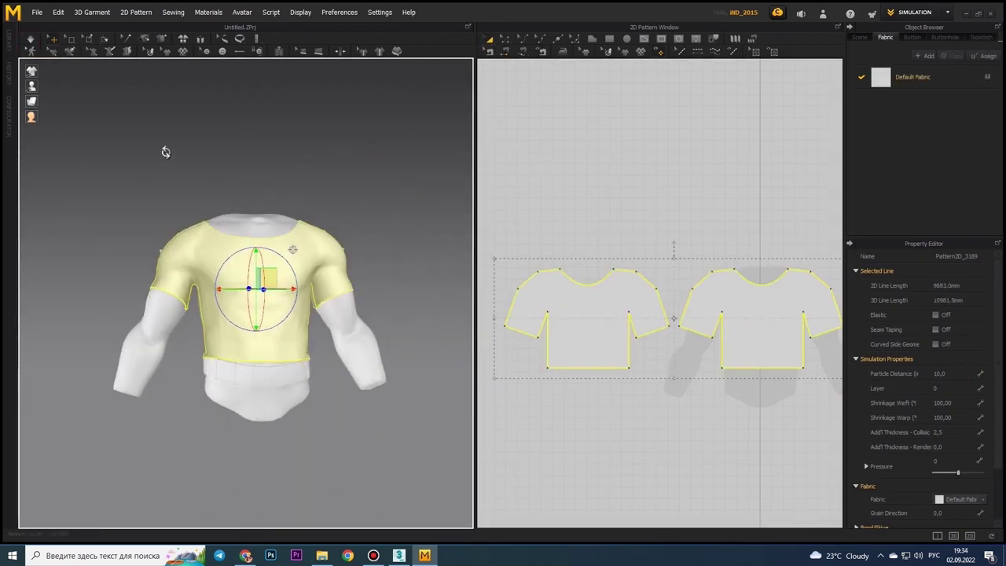
pyautogui.moveTo(162, 150); pyautogui.dragTo(236, 181, button='right')
pyautogui.click(666, 282)
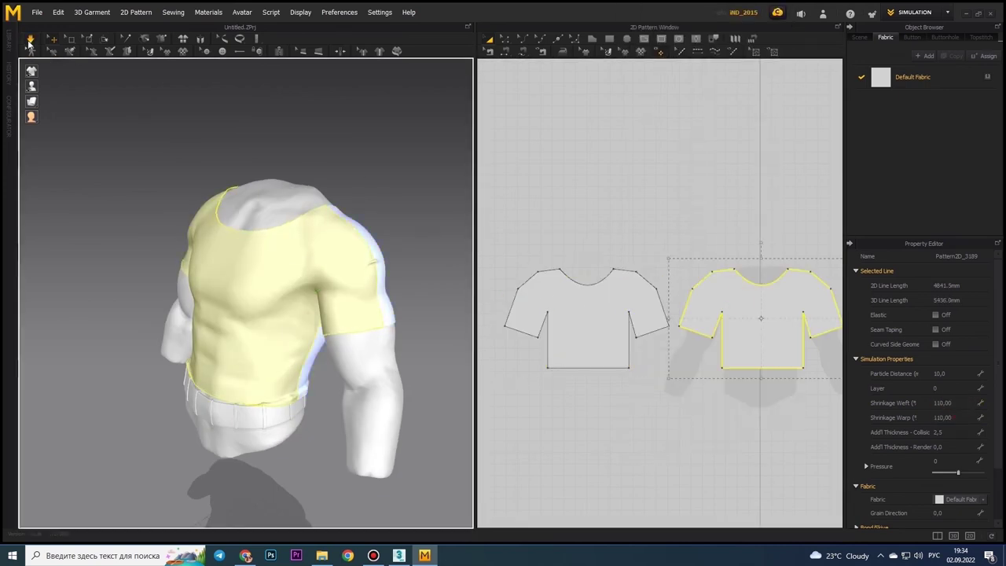
pyautogui.click(959, 417)
pyautogui.write('120')
pyautogui.press('Return')
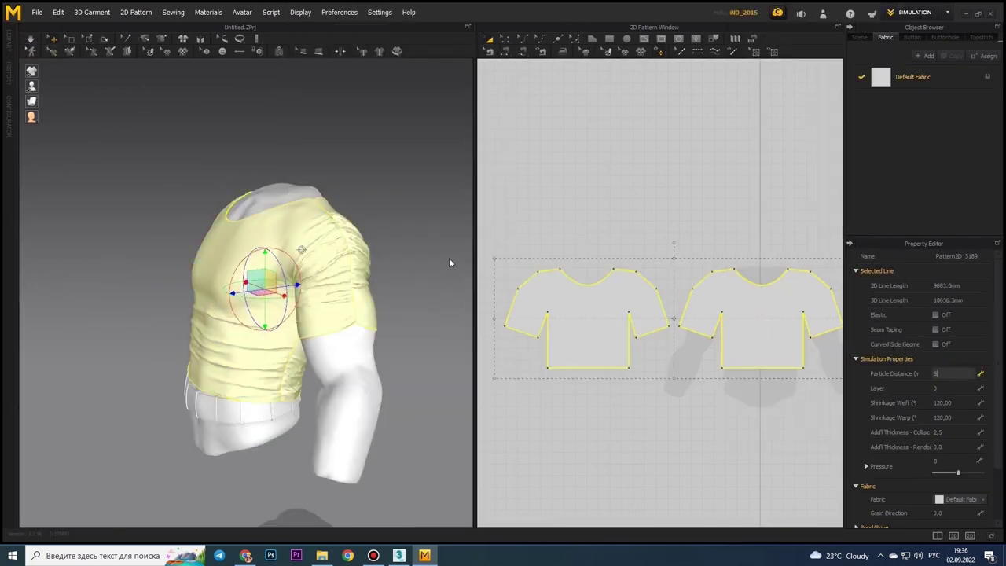
# Step: Re-run the cloth simulation, tugging the hem so the tightened shirt resettles on the torso
pyautogui.click(30, 39)
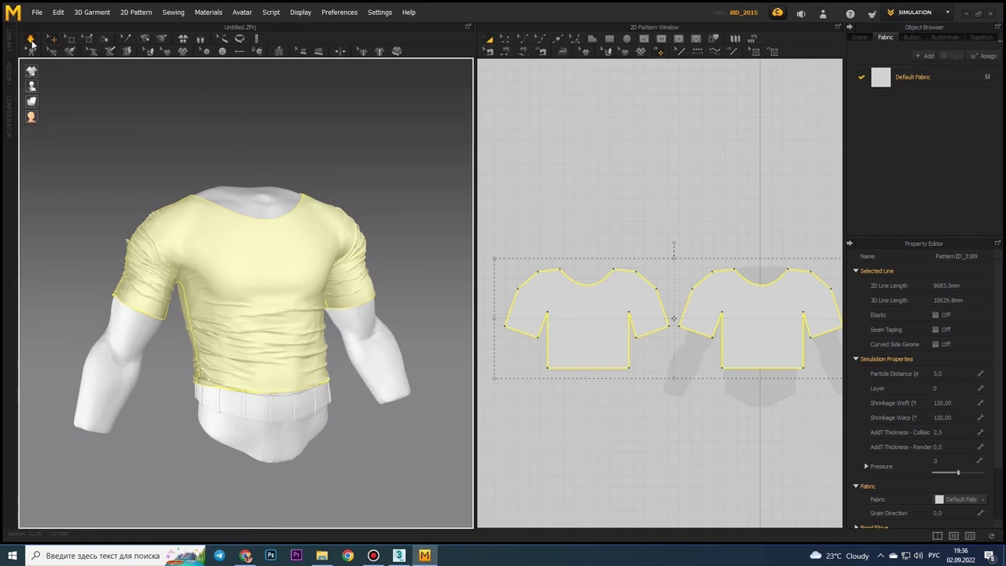
pyautogui.moveTo(159, 274)
pyautogui.mouseDown(button='right')
pyautogui.moveTo(259, 349)
pyautogui.moveTo(307, 323)
pyautogui.mouseUp(button='right')
pyautogui.click(302, 320)
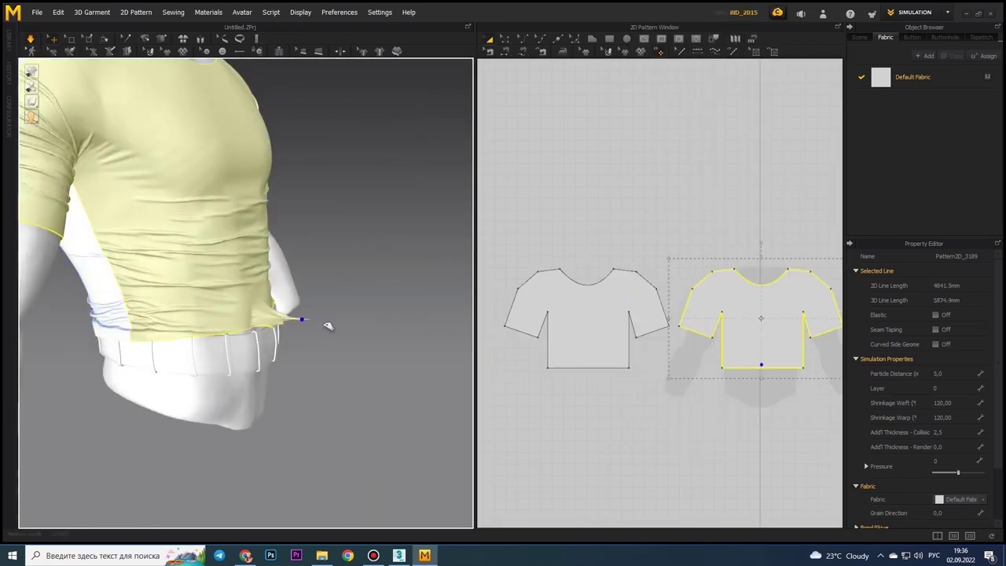
pyautogui.moveTo(421, 399); pyautogui.dragTo(393, 411)
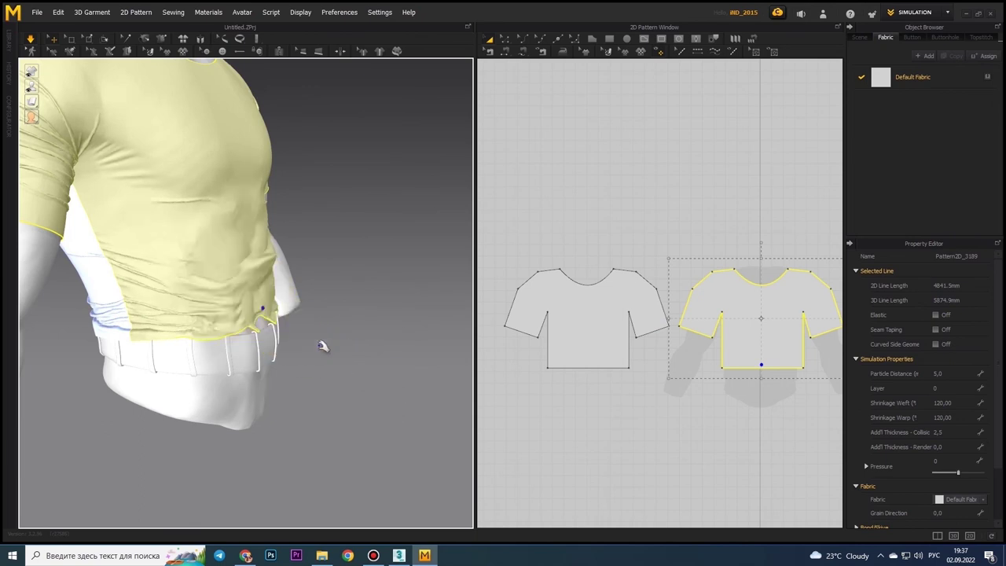
pyautogui.press('Escape')
pyautogui.click(196, 169)
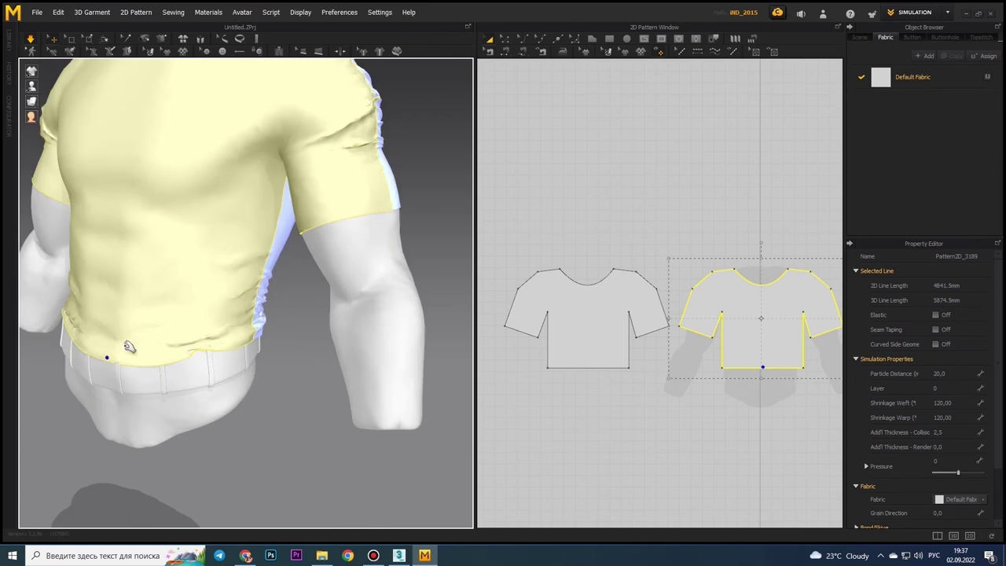
pyautogui.click(30, 40)
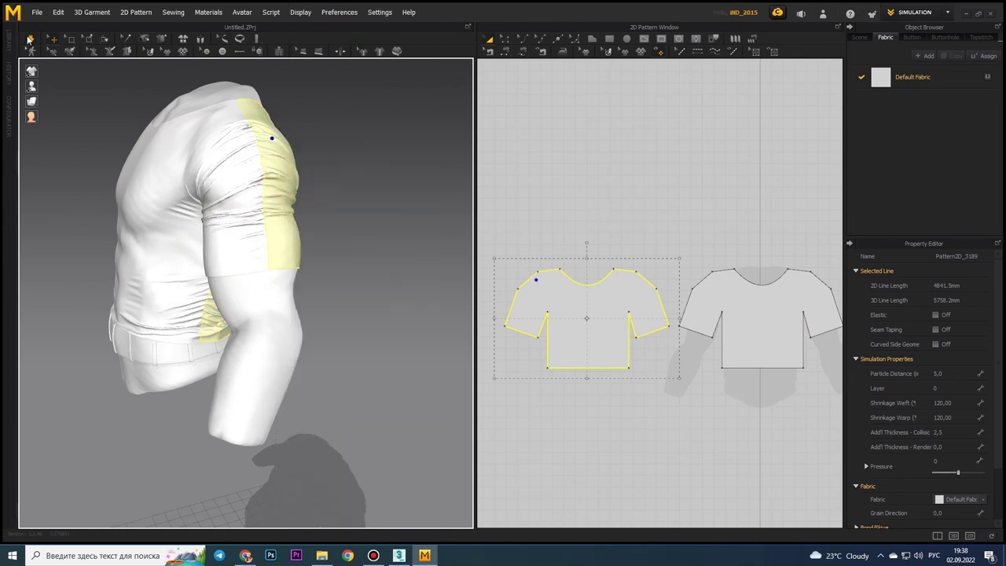
pyautogui.moveTo(265, 184); pyautogui.dragTo(312, 232, button='right')
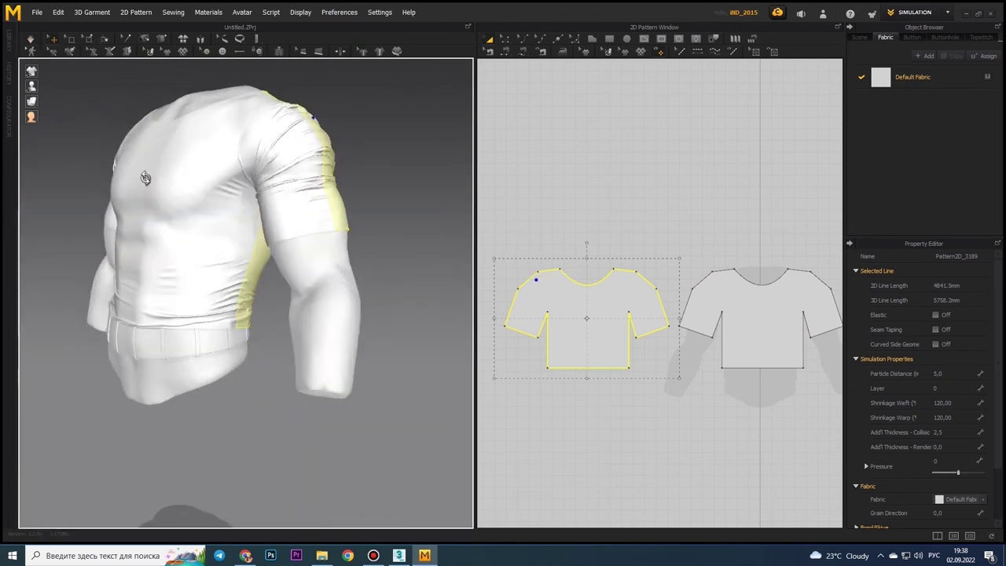
pyautogui.keyDown('shift'); pyautogui.click(312, 231); pyautogui.keyUp('shift')
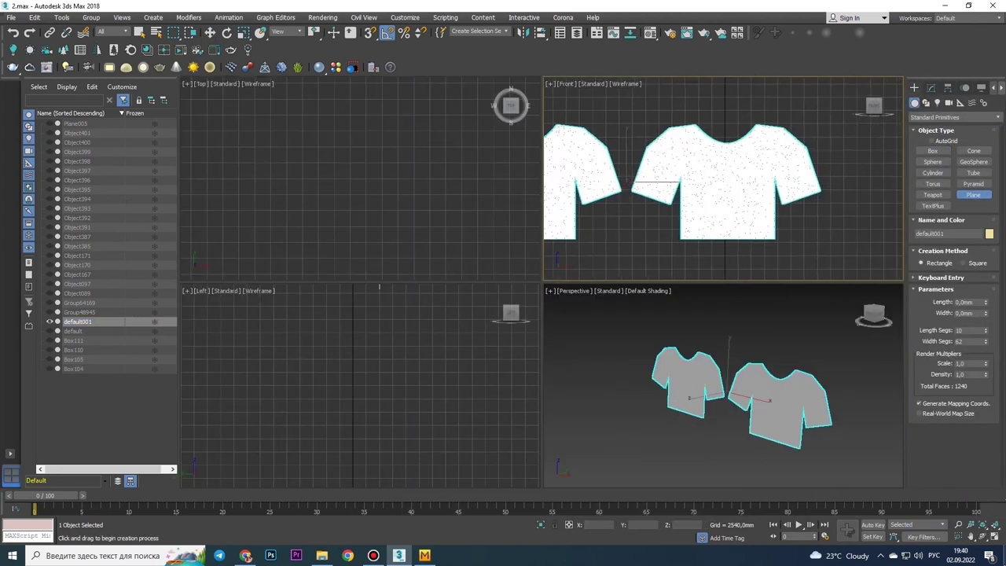
# Step: Maximize the Front view and draw a plane over the central shirt pattern with more segments
pyautogui.hotkey('alt', 'w')
pyautogui.moveTo(418, 162); pyautogui.dragTo(804, 415)
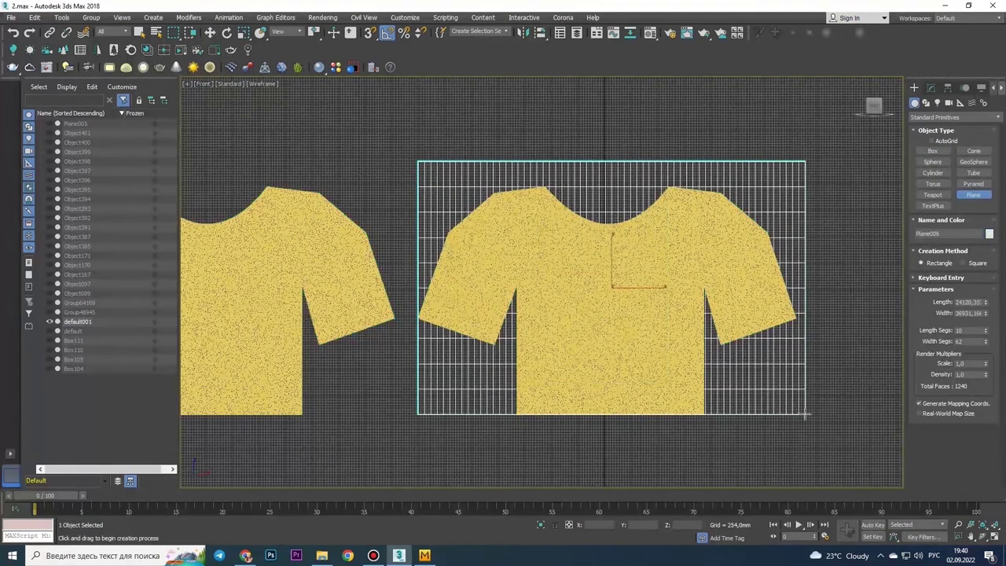
pyautogui.scroll(5, 652, 346)
pyautogui.moveTo(986, 331); pyautogui.dragTo(989, 330)
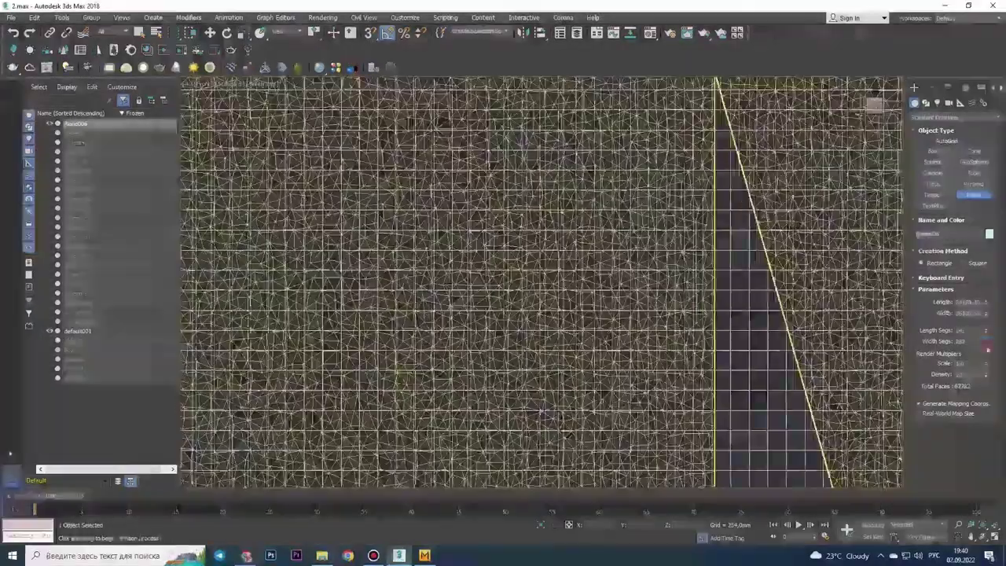
# Step: Convert the plane to Editable Poly and delete a strip of its polygons
pyautogui.rightClick(723, 277)
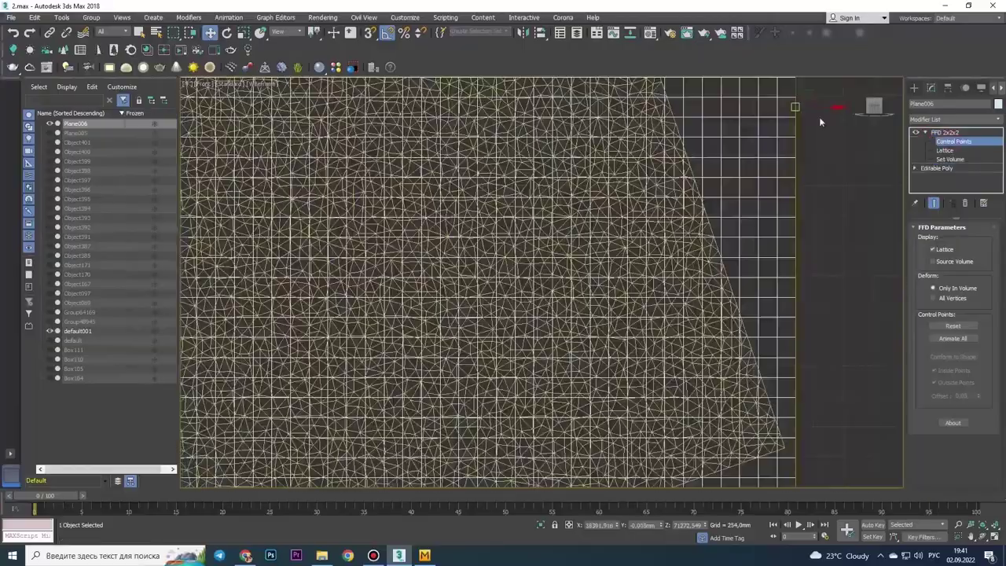
pyautogui.scroll(5, 646, 265)
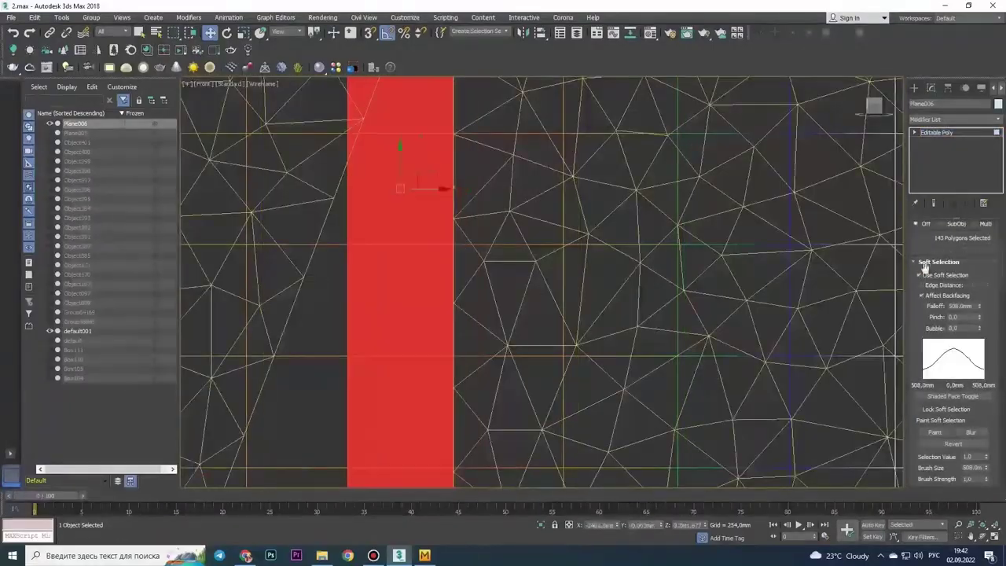
pyautogui.press('Delete')
pyautogui.scroll(-10, 994, 370)
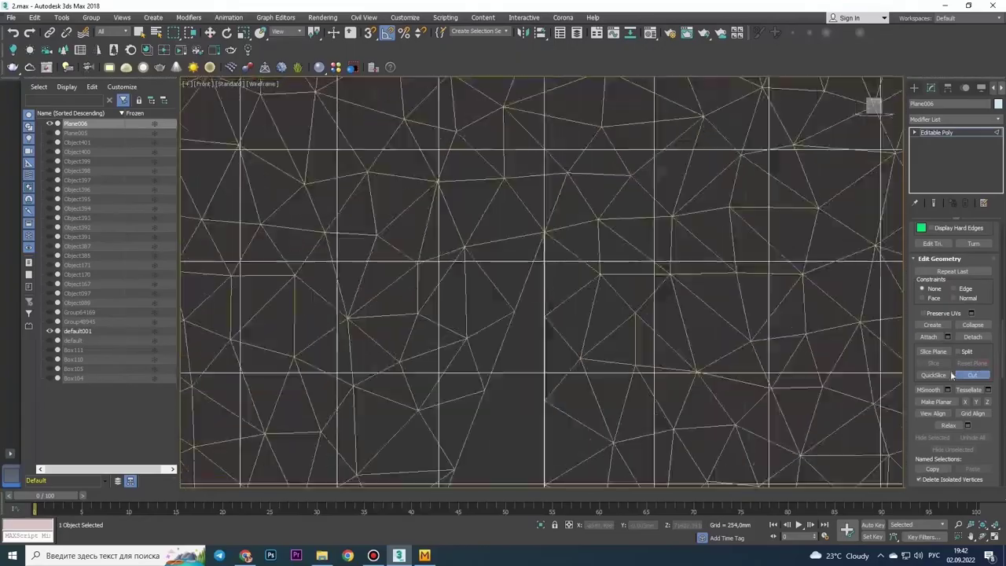
# Step: Restore the deleted polygon strip and cut the plane along the shirt's slanted edge
pyautogui.hotkey('ctrl', 'z')
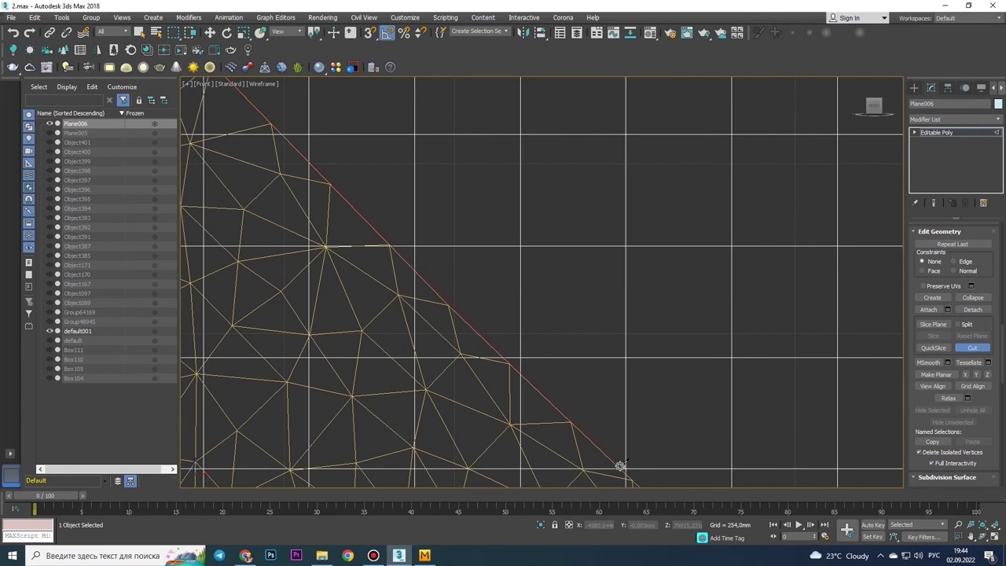
pyautogui.moveTo(595, 433); pyautogui.dragTo(550, 394, button='middle')
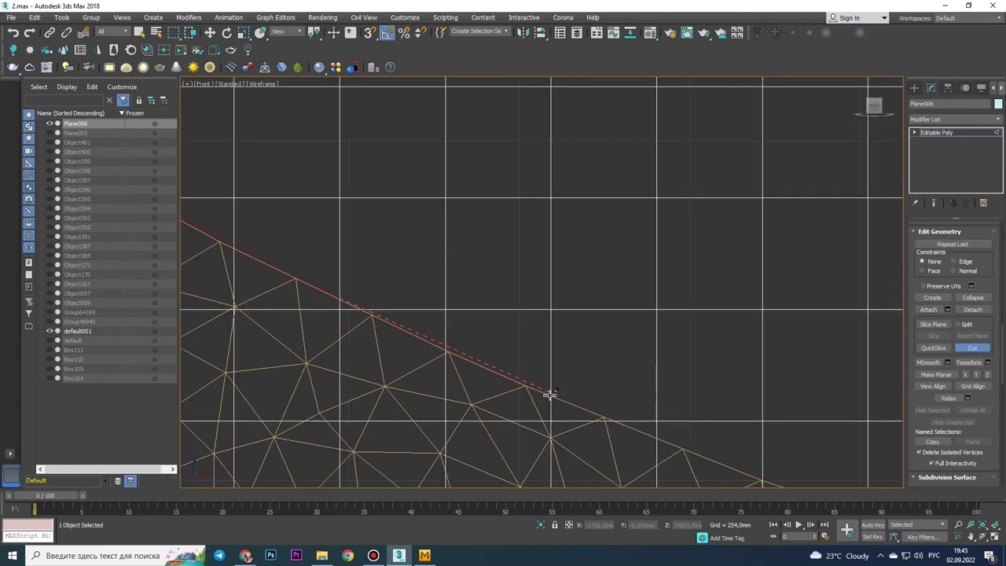
pyautogui.scroll(-3, 790, 452)
pyautogui.scroll(-2, 828, 364)
pyautogui.moveTo(829, 364)
pyautogui.mouseDown(button='middle')
pyautogui.moveTo(442, 419)
pyautogui.moveTo(338, 475)
pyautogui.mouseUp(button='middle')
pyautogui.scroll(3, 674, 152)
pyautogui.scroll(3, 573, 427)
pyautogui.scroll(3, 642, 337)
pyautogui.scroll(3, 643, 338)
pyautogui.scroll(2, 697, 351)
pyautogui.scroll(-4, 621, 354)
pyautogui.scroll(-4, 606, 386)
pyautogui.scroll(-3, 592, 397)
pyautogui.scroll(5, 520, 173)
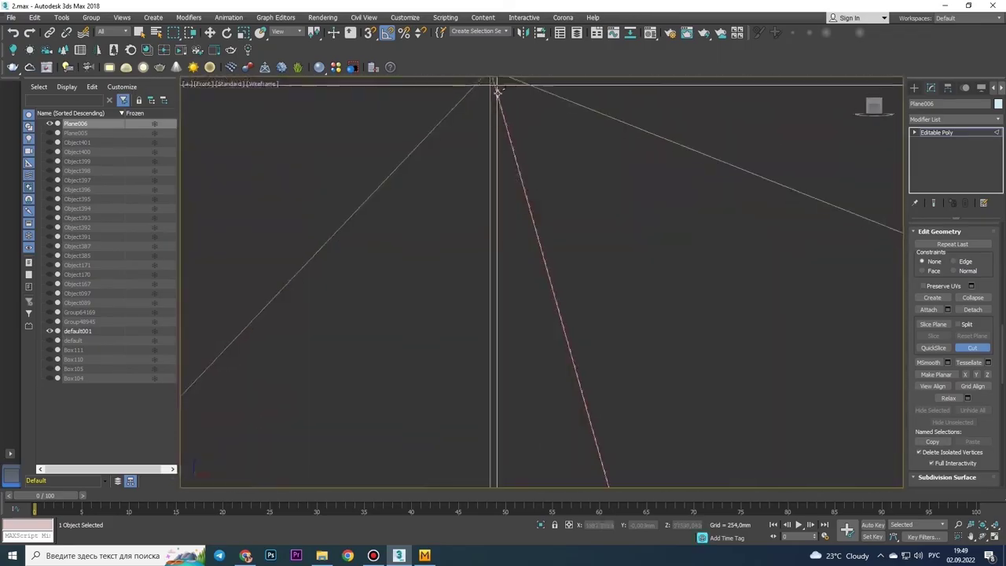
pyautogui.scroll(-2, 495, 98)
pyautogui.scroll(-3, 584, 195)
pyautogui.scroll(-5, 657, 337)
# Step: Select the corner polygons of the trimmed plane in Polygon mode
pyautogui.press('w')
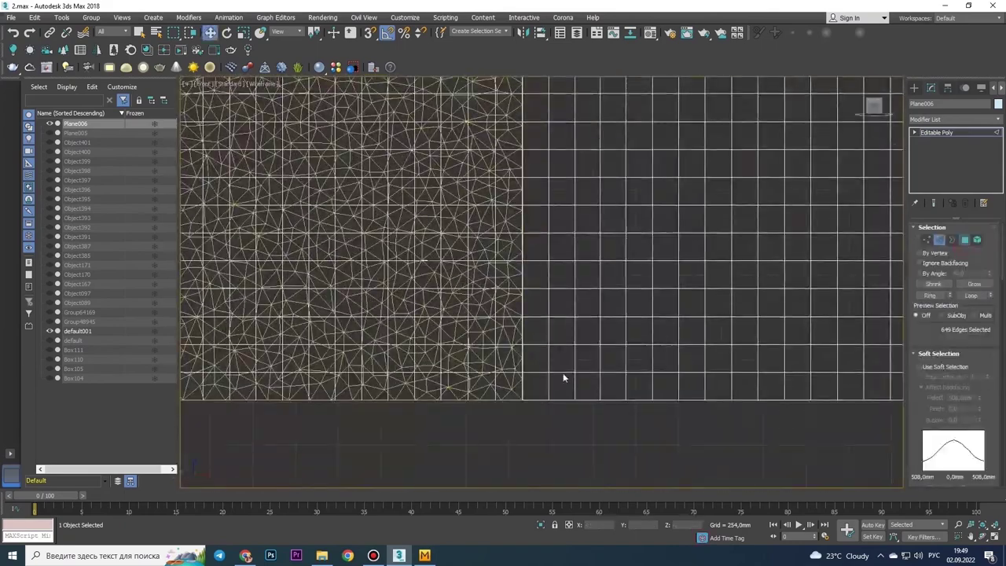
pyautogui.press('4')
pyautogui.scroll(5, 563, 378)
pyautogui.scroll(-2, 518, 207)
pyautogui.scroll(-3, 527, 331)
pyautogui.click(548, 400)
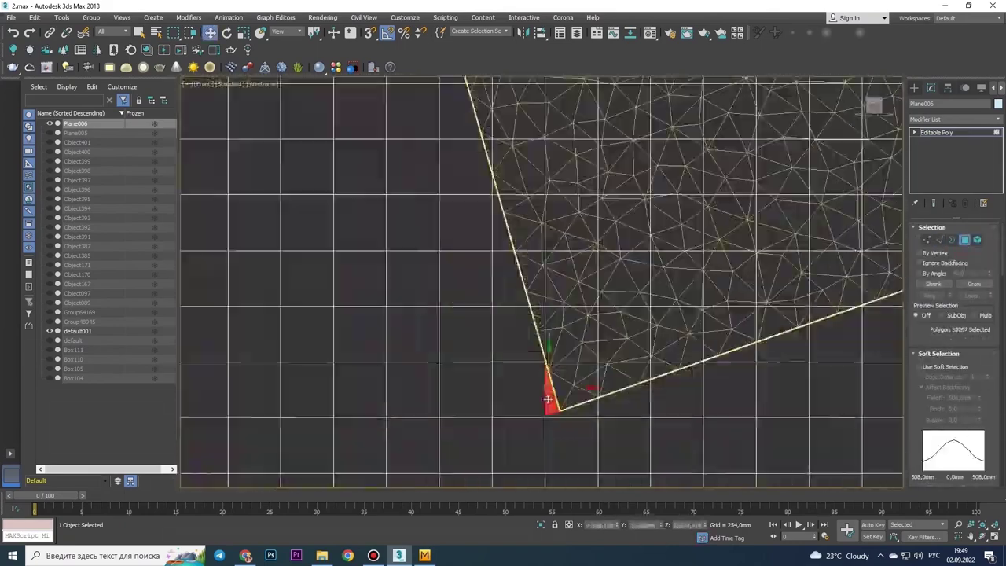
pyautogui.scroll(2, 494, 235)
pyautogui.keyDown('ctrl'); pyautogui.click(478, 378); pyautogui.keyUp('ctrl')
pyautogui.keyDown('ctrl'); pyautogui.click(471, 292); pyautogui.keyUp('ctrl')
pyautogui.scroll(1, 473, 302)
pyautogui.scroll(-2, 704, 157)
pyautogui.scroll(-3, 672, 147)
pyautogui.scroll(-3, 672, 147)
pyautogui.scroll(-3, 629, 236)
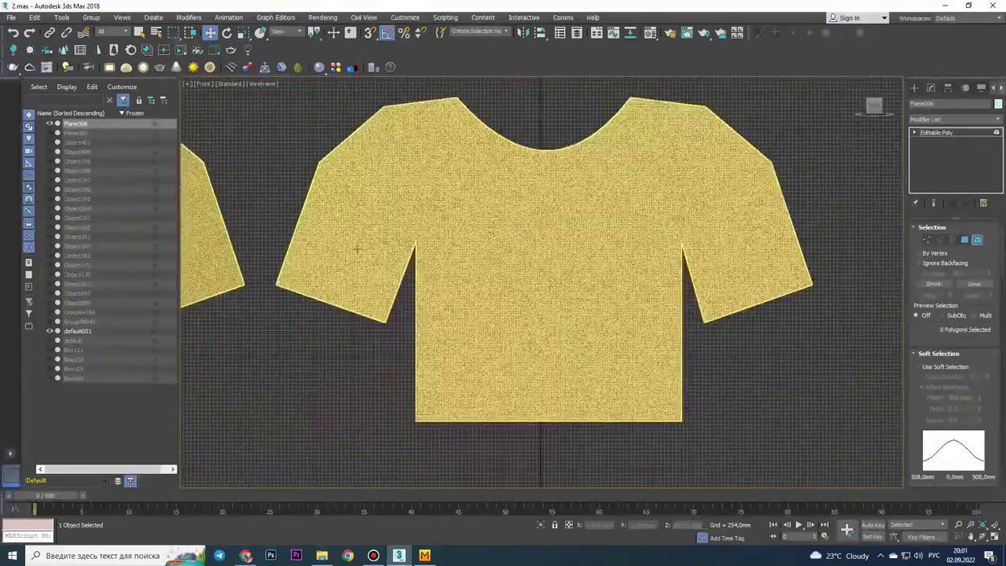
# Step: Draw a long thin box across the neckline as the collar band's start
pyautogui.scroll(5, 616, 205)
pyautogui.moveTo(411, 152); pyautogui.dragTo(771, 191)
pyautogui.hotkey('alt', 'w')
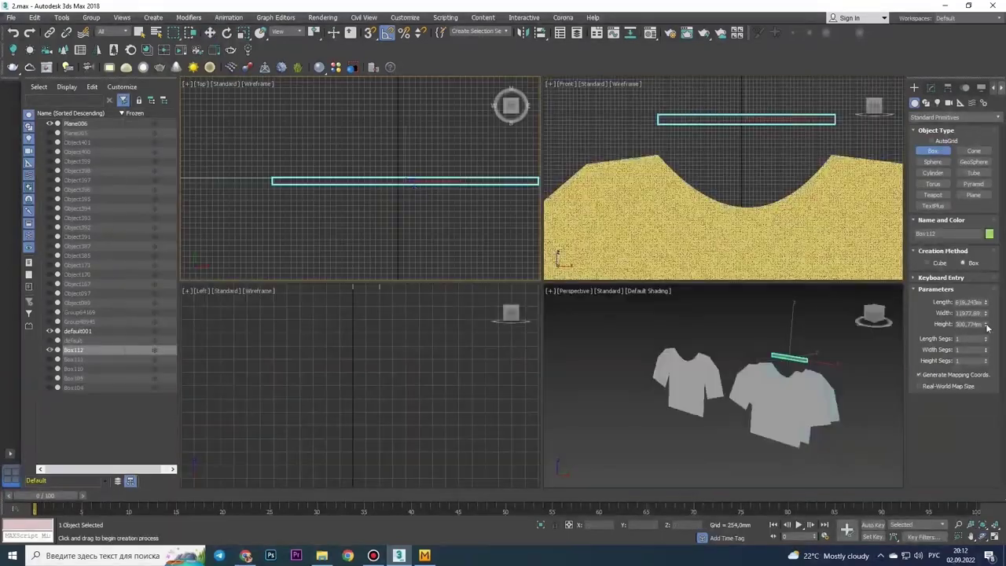
# Step: Adjust the neckline box's height and convert it to Editable Poly
pyautogui.click(766, 180)
pyautogui.moveTo(766, 180); pyautogui.dragTo(743, 217, button='middle')
pyautogui.rightClick(742, 132)
pyautogui.click(872, 250)
# Step: Bend the box along the neckline with an FFD 3x3x3, then collapse it to Editable Poly
pyautogui.hotkey('alt', 'w')
pyautogui.click(954, 118)
pyautogui.click(934, 317)
pyautogui.press('1')
pyautogui.moveTo(518, 545); pyautogui.dragTo(490, 327, button='middle')
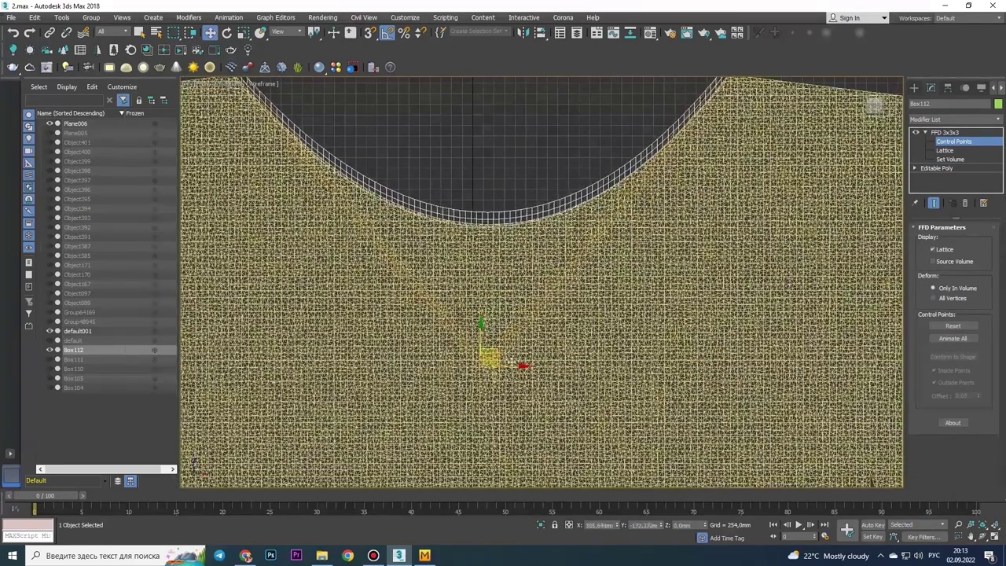
pyautogui.rightClick(511, 361)
pyautogui.click(595, 351)
# Step: Select the collar band's two peak vertices and nudge them, undoing unwanted moves
pyautogui.scroll(5, 517, 157)
pyautogui.scroll(-4, 502, 225)
pyautogui.press('1')
pyautogui.scroll(3, 501, 226)
pyautogui.scroll(2, 424, 141)
pyautogui.moveTo(382, 123); pyautogui.dragTo(429, 169)
pyautogui.scroll(3, 488, 197)
pyautogui.scroll(-3, 325, 209)
pyautogui.scroll(-2, 314, 231)
pyautogui.scroll(-2, 460, 299)
pyautogui.scroll(1, 443, 294)
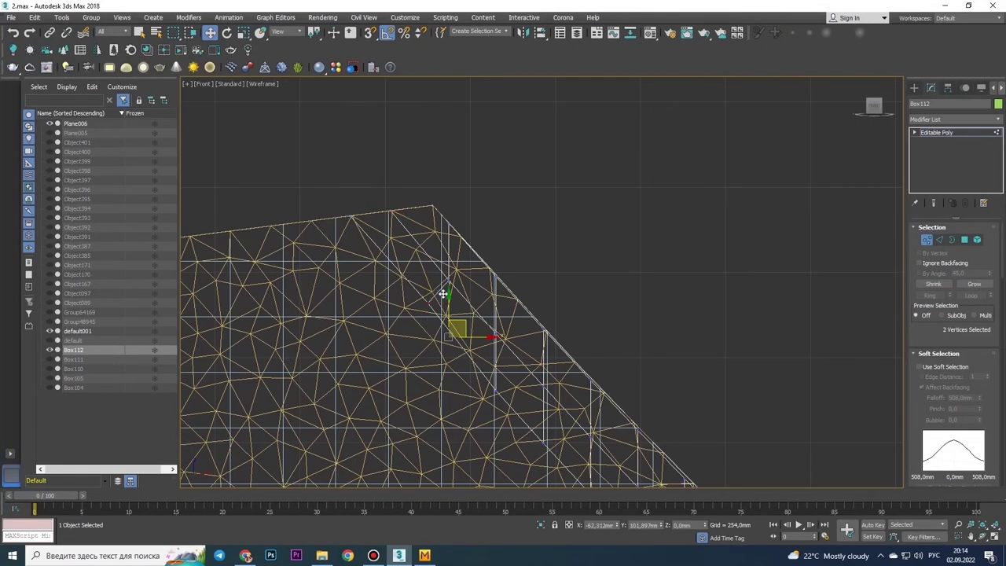
pyautogui.moveTo(503, 345); pyautogui.dragTo(487, 314)
pyautogui.scroll(-3, 510, 267)
pyautogui.scroll(4, 487, 314)
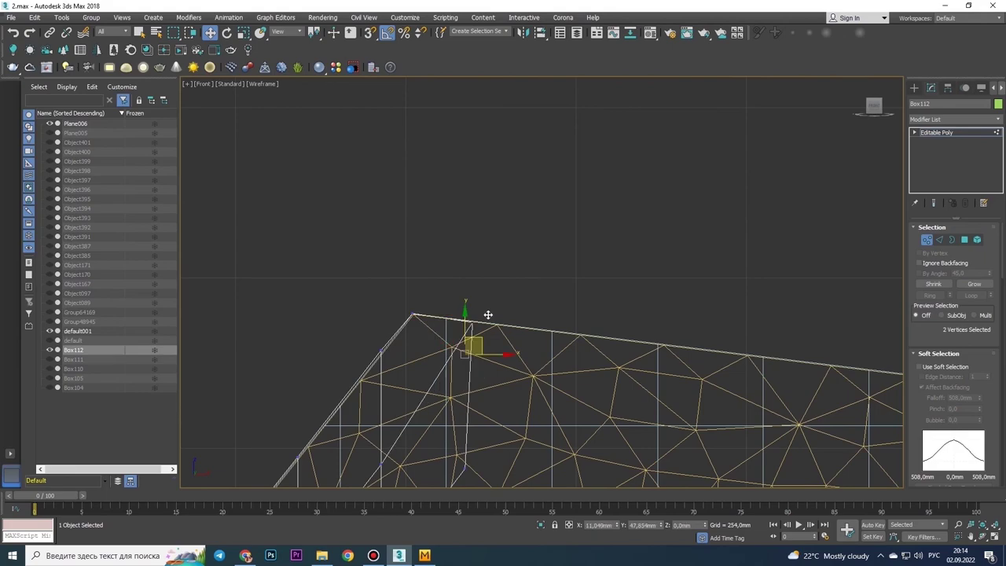
pyautogui.hotkey('ctrl', 'z')
pyautogui.scroll(-2, 719, 184)
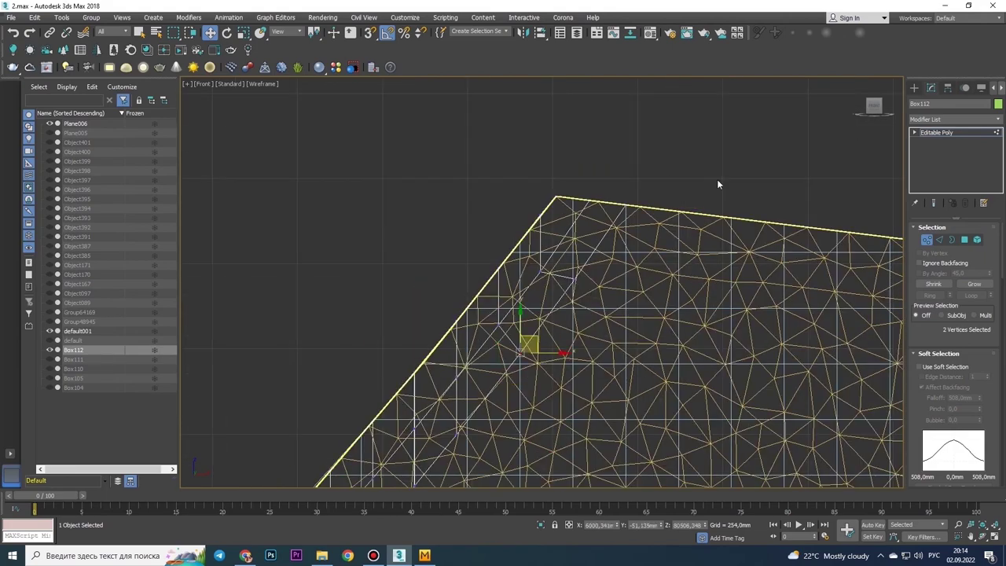
pyautogui.hotkey('ctrl', 'z')
pyautogui.scroll(-2, 631, 196)
pyautogui.scroll(3, 466, 194)
# Step: Inspect the curved collar band in the Perspective view with edged faces shown
pyautogui.hotkey('alt', 'w')
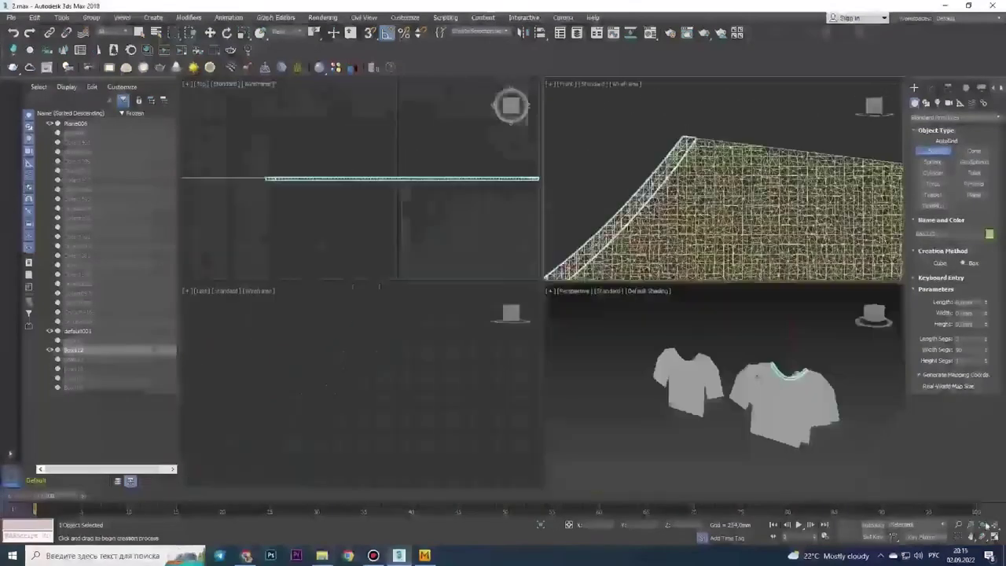
pyautogui.hotkey('alt', 'w')
pyautogui.scroll(3, 554, 174)
pyautogui.press('r')
pyautogui.keyDown('alt'); pyautogui.moveTo(554, 174); pyautogui.dragTo(621, 294, button='middle'); pyautogui.keyUp('alt')
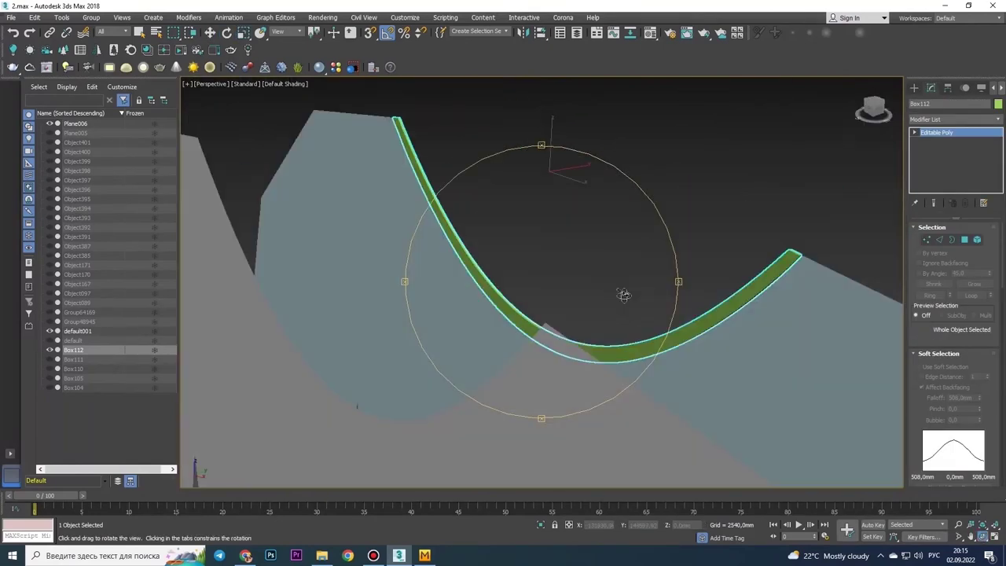
pyautogui.scroll(3, 376, 231)
pyautogui.press('F4')
pyautogui.press('w')
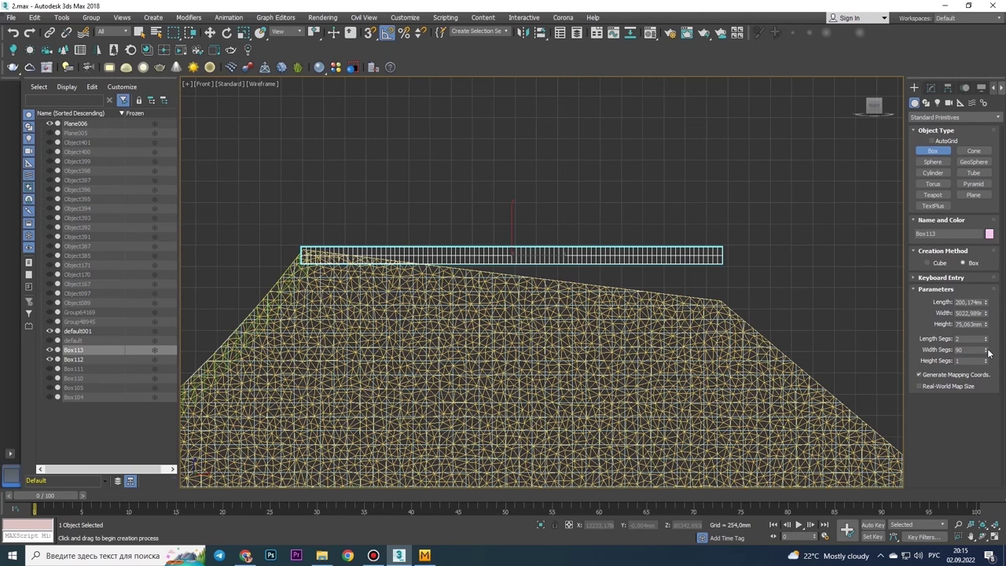
# Step: Move the thin strip box onto the diagonal shoulder edge of the shirt
pyautogui.hotkey('alt', 'w')
pyautogui.hotkey('alt', 'w')
pyautogui.keyDown('alt'); pyautogui.moveTo(550, 235); pyautogui.dragTo(532, 348, button='middle'); pyautogui.keyUp('alt')
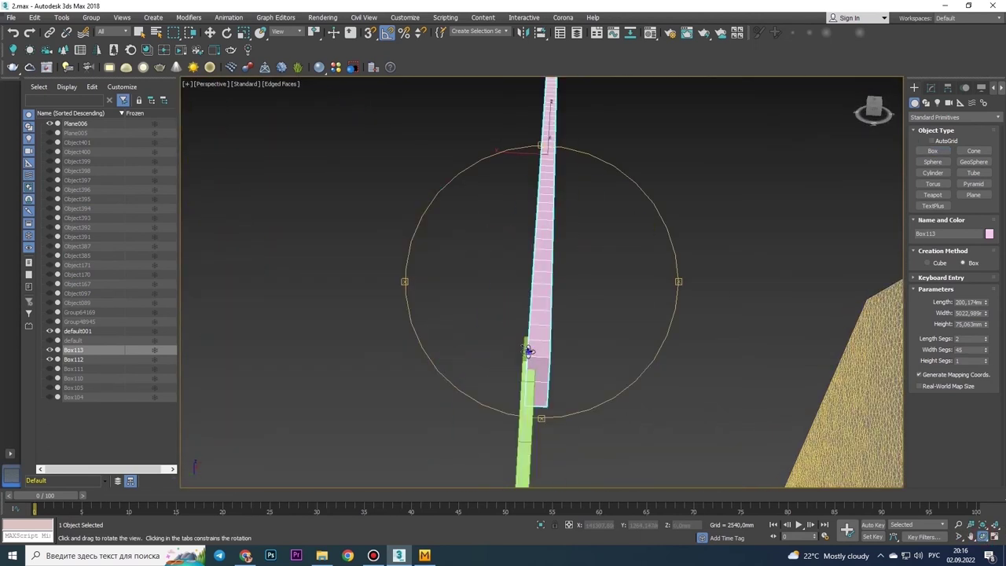
pyautogui.press('w')
pyautogui.click(930, 89)
pyautogui.moveTo(662, 277)
pyautogui.keyDown('alt'); pyautogui.mouseDown(button='middle')
pyautogui.moveTo(527, 184)
pyautogui.moveTo(550, 228)
pyautogui.mouseUp(button='middle'); pyautogui.keyUp('alt')
pyautogui.press('w')
pyautogui.hotkey('alt', 'w')
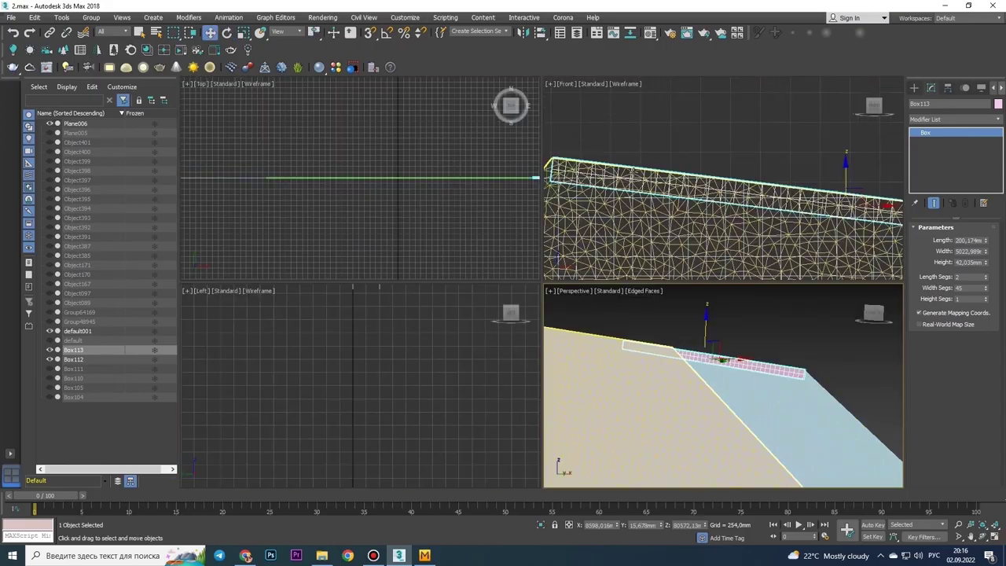
pyautogui.hotkey('alt', 'w')
pyautogui.scroll(3, 628, 220)
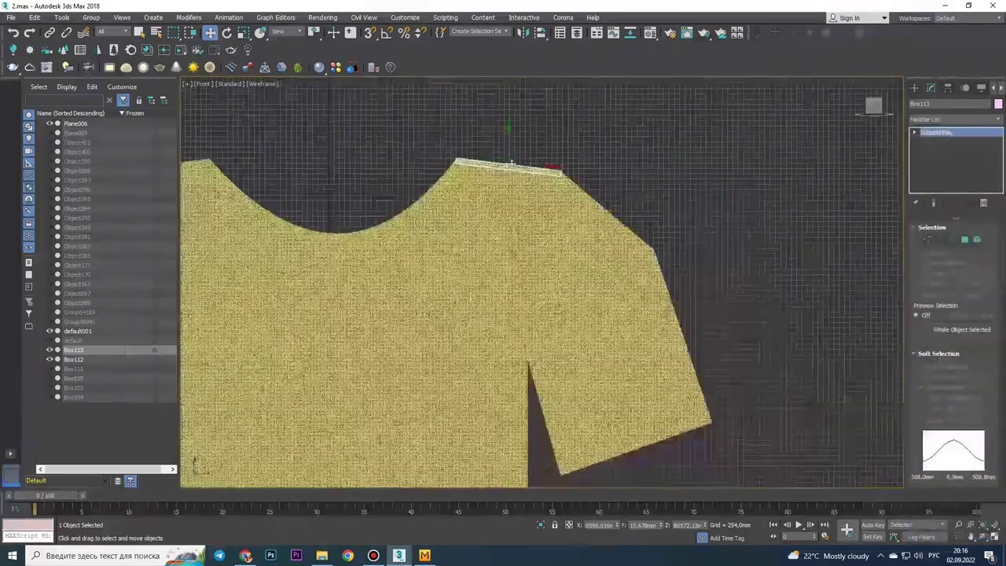
pyautogui.scroll(3, 511, 164)
pyautogui.moveTo(742, 225); pyautogui.dragTo(686, 271)
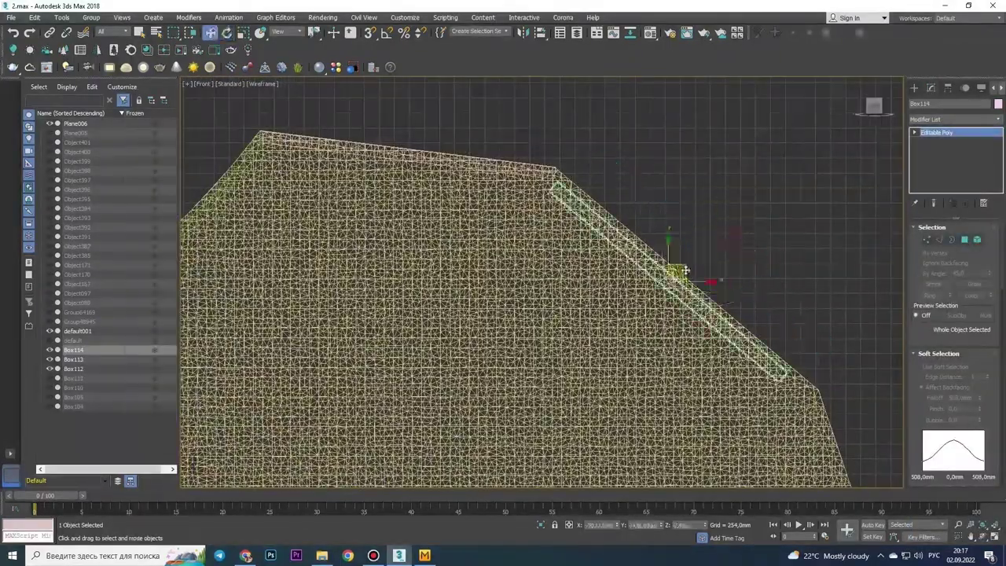
pyautogui.scroll(3, 685, 271)
# Step: Rotate the strip to line up with the sleeve edge
pyautogui.press('e')
pyautogui.keyDown('alt'); pyautogui.moveTo(585, 226); pyautogui.dragTo(613, 210, button='middle'); pyautogui.keyUp('alt')
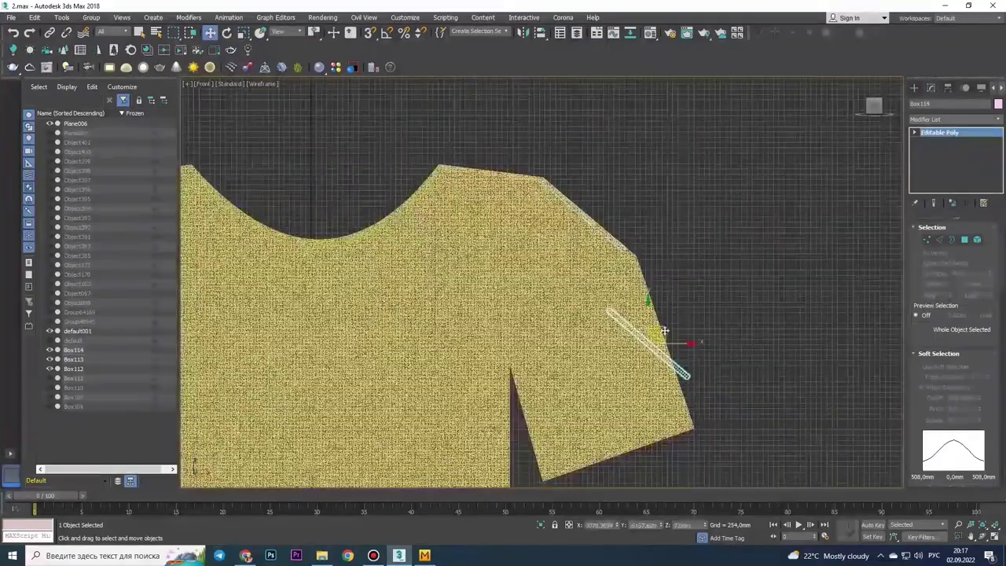
pyautogui.press('e')
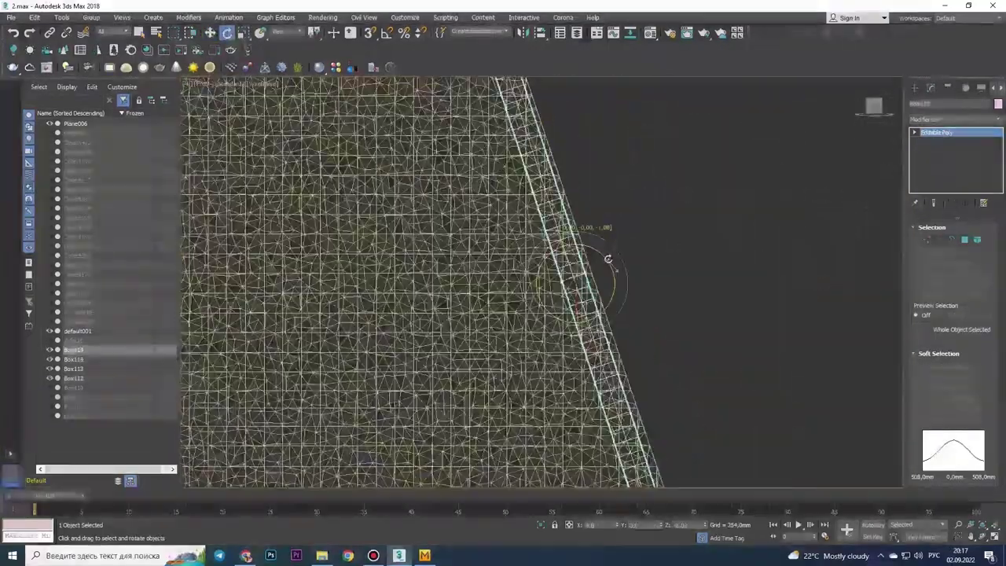
pyautogui.press('f')
pyautogui.press('z')
# Step: Add an FFD 2x2x2 modifier to the strip and start editing its control points
pyautogui.click(955, 118)
pyautogui.click(934, 405)
pyautogui.press('1')
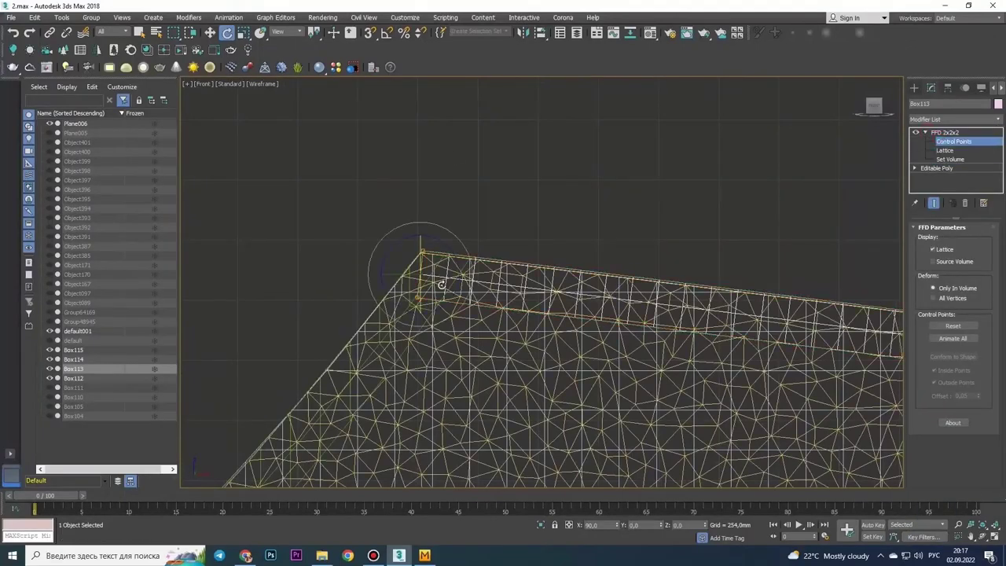
pyautogui.press('w')
pyautogui.scroll(5, 511, 261)
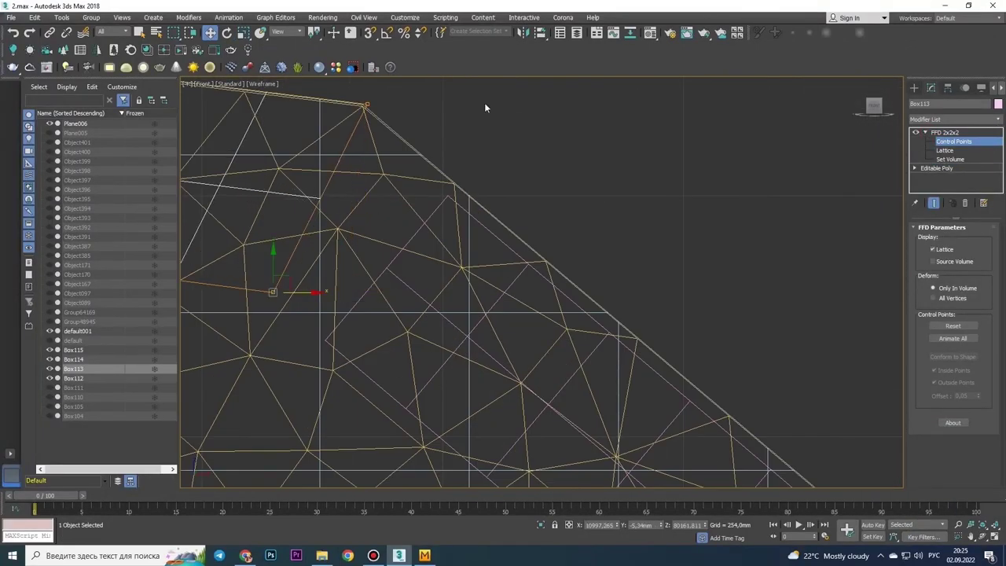
# Step: Collapse the bent strip to Editable Poly
pyautogui.click(629, 355)
pyautogui.scroll(5, 542, 283)
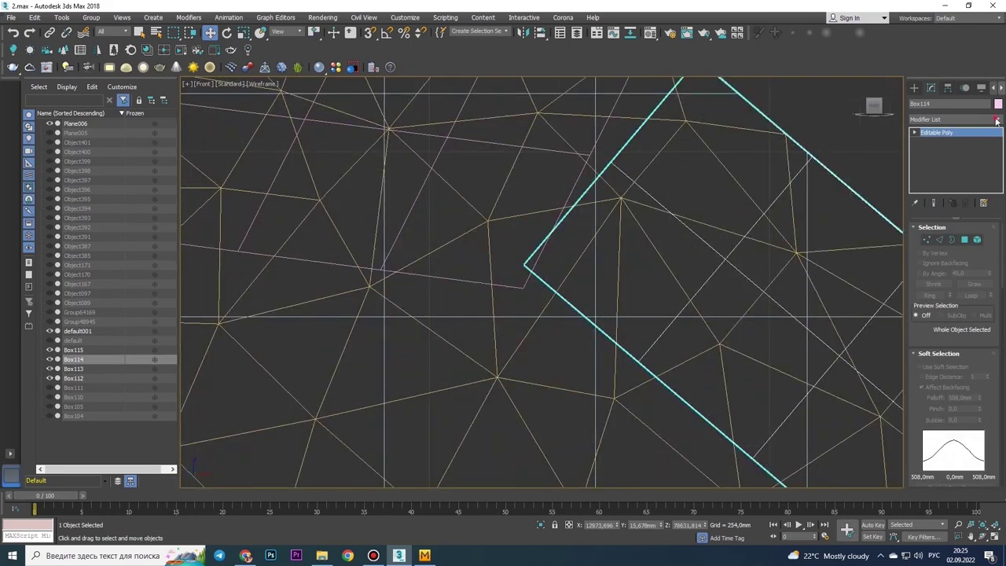
pyautogui.scroll(3, 544, 279)
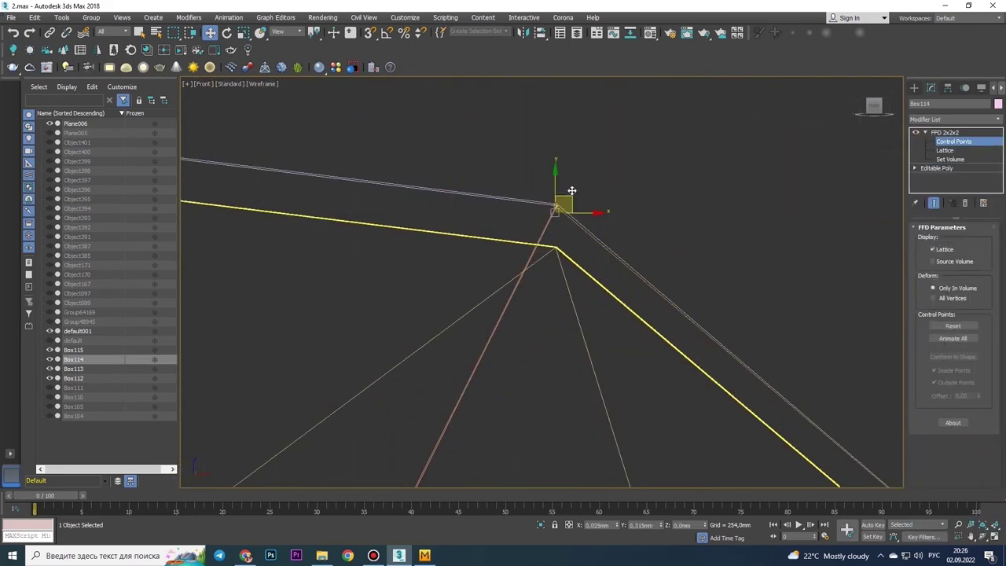
pyautogui.scroll(-5, 571, 190)
pyautogui.scroll(4, 579, 243)
pyautogui.scroll(3, 631, 378)
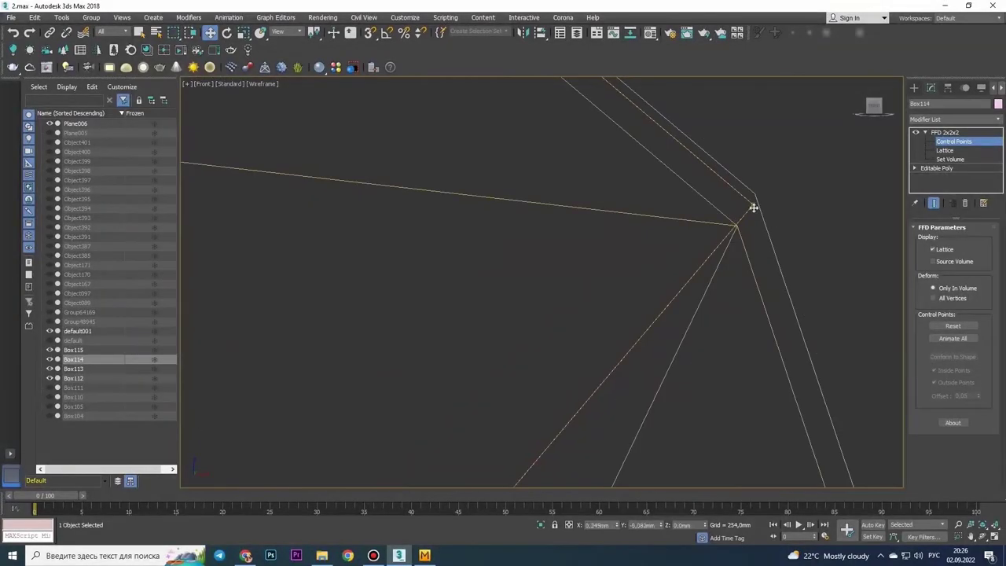
pyautogui.scroll(-2, 703, 230)
pyautogui.click(707, 299)
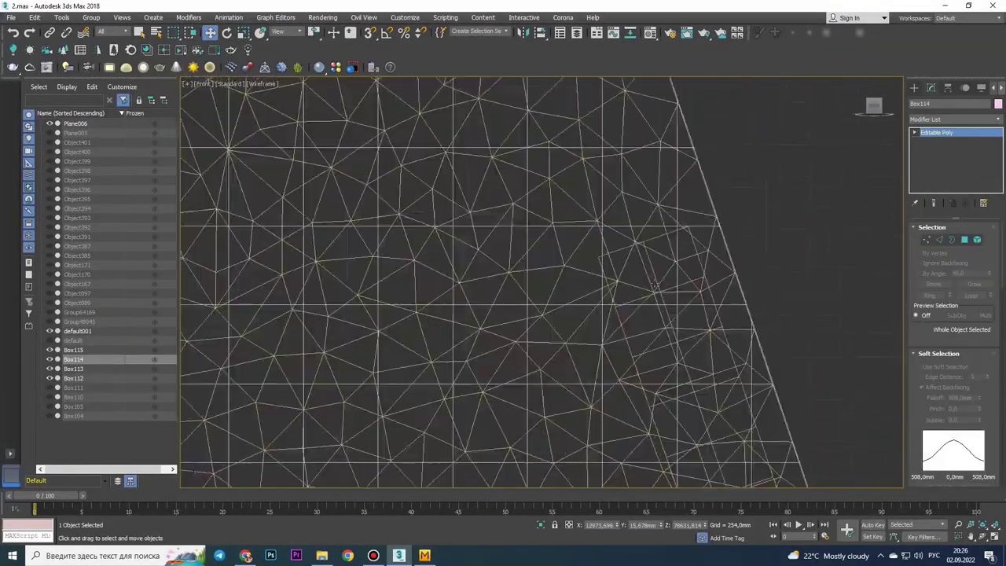
pyautogui.scroll(-2, 696, 292)
pyautogui.scroll(4, 646, 198)
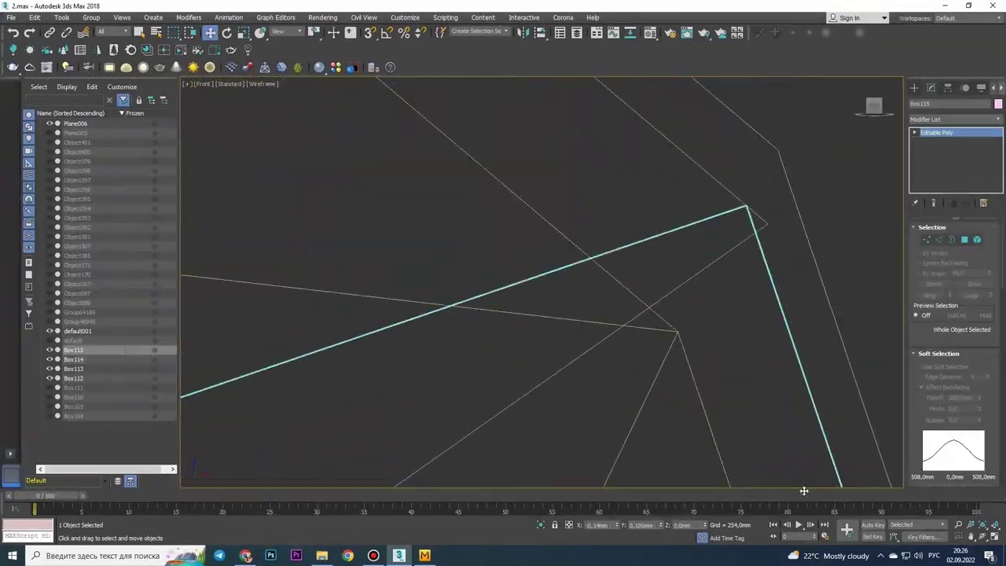
pyautogui.scroll(-2, 798, 480)
pyautogui.scroll(3, 697, 353)
pyautogui.scroll(-2, 607, 379)
pyautogui.scroll(2, 669, 265)
pyautogui.scroll(2, 679, 415)
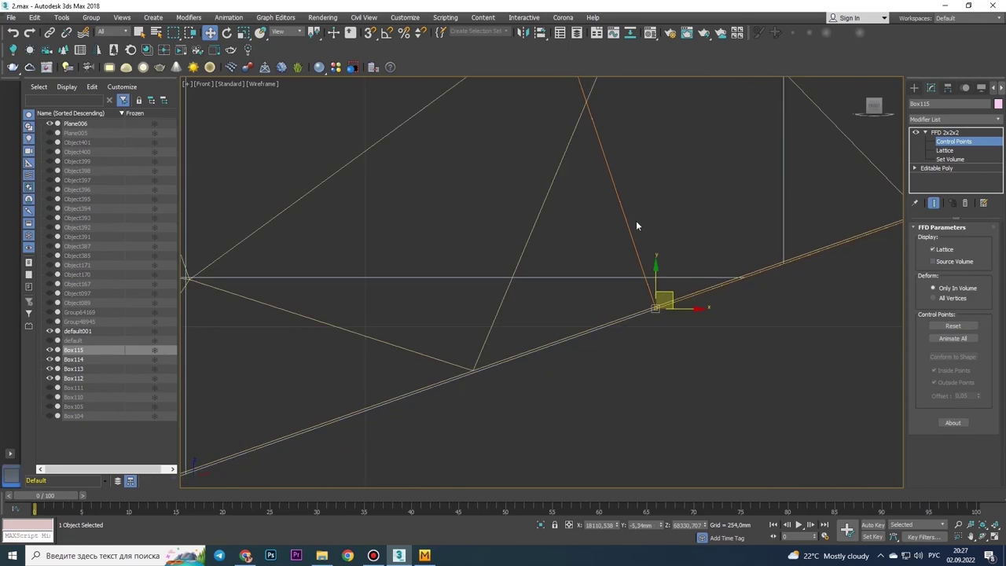
# Step: Undo the last change and frame the next strip for its FFD 2x2x2
pyautogui.hotkey('ctrl', 'z')
pyautogui.hotkey('ctrl', 'z')
pyautogui.scroll(-2, 636, 226)
pyautogui.scroll(1, 696, 223)
pyautogui.press('e')
pyautogui.press('w')
pyautogui.scroll(3, 614, 218)
pyautogui.scroll(2, 612, 376)
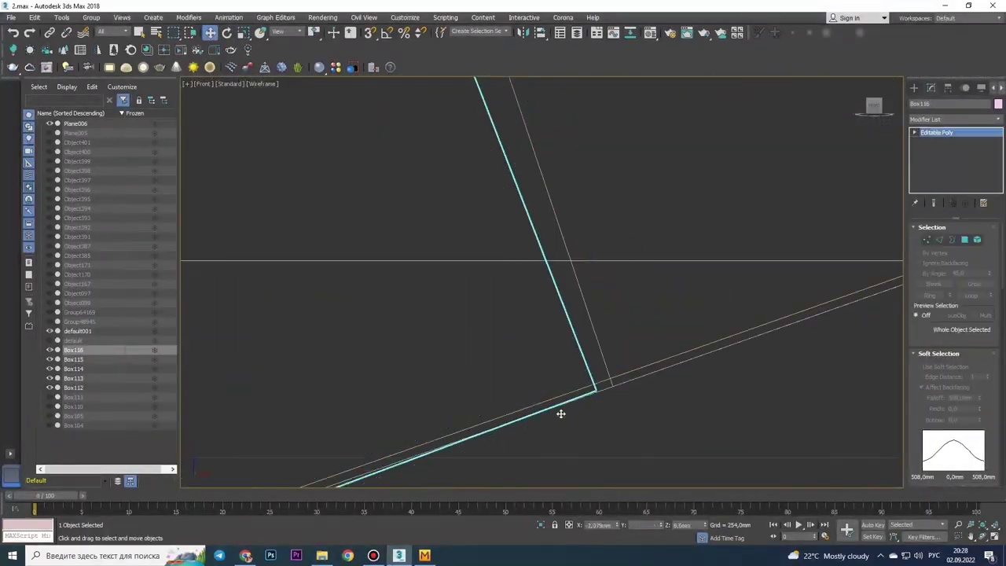
pyautogui.press('f')
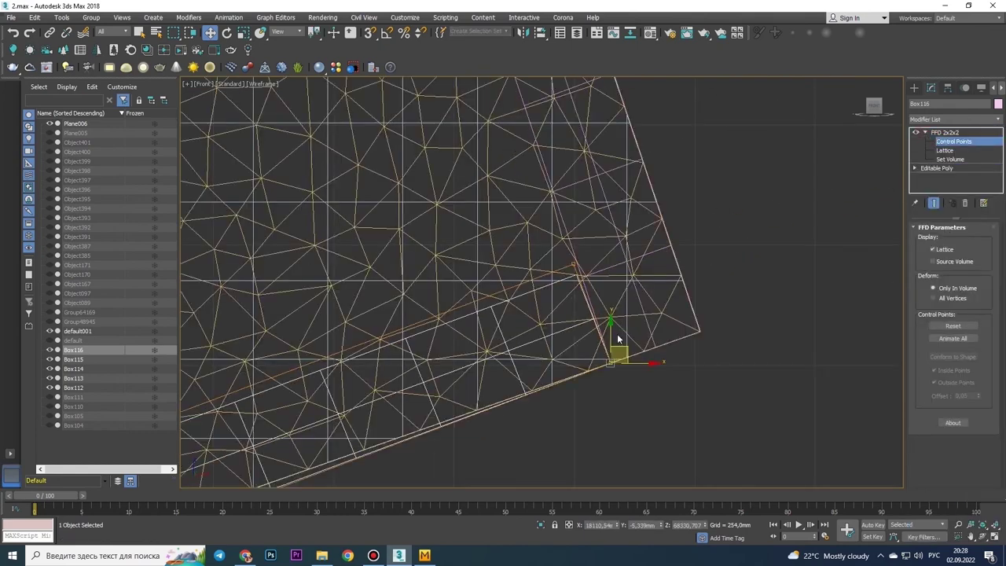
pyautogui.scroll(-3, 600, 261)
pyautogui.scroll(3, 737, 303)
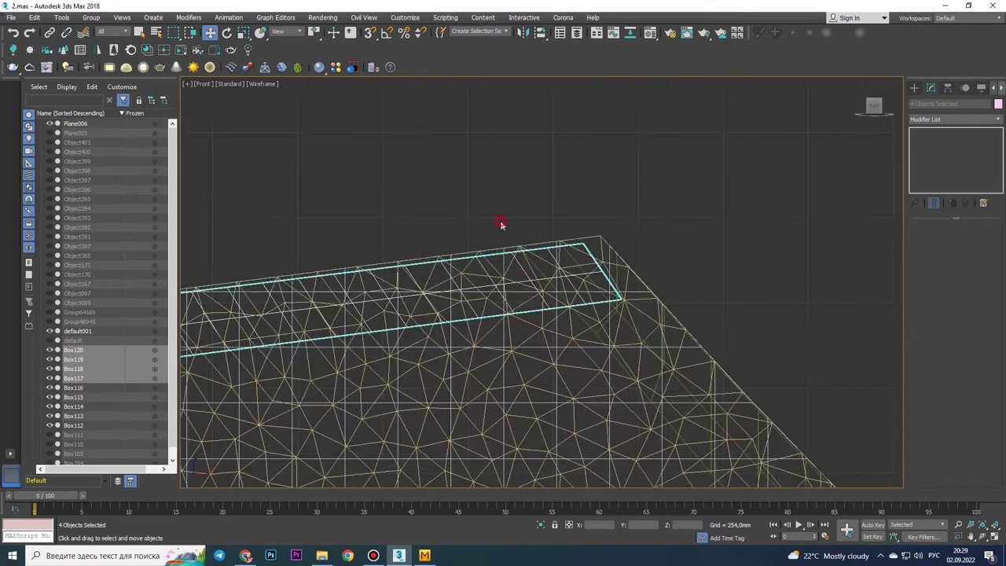
# Step: Drag Box120's FFD corner control point down to meet the adjacent strip
pyautogui.scroll(3, 714, 219)
pyautogui.scroll(3, 534, 314)
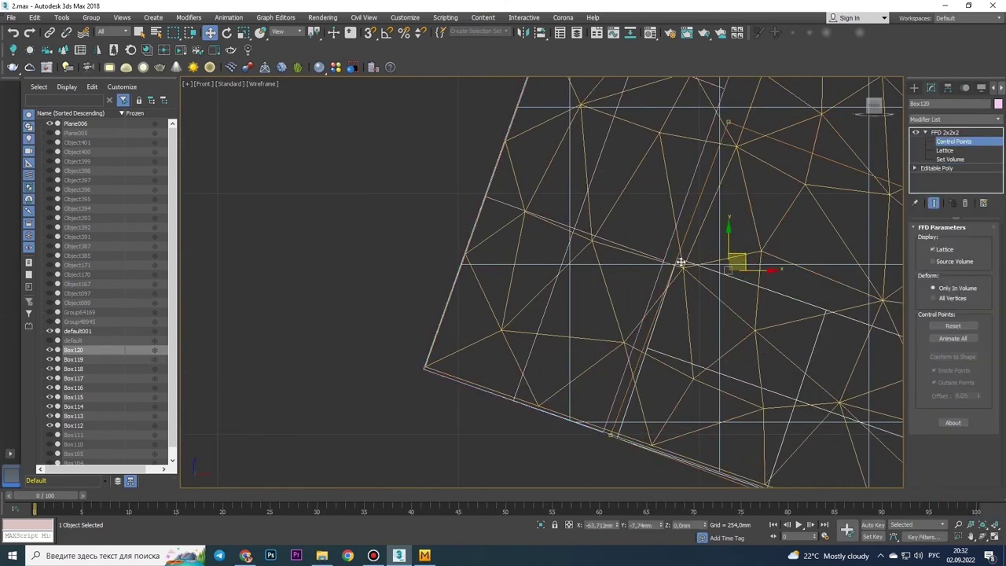
pyautogui.moveTo(569, 272); pyautogui.dragTo(561, 466)
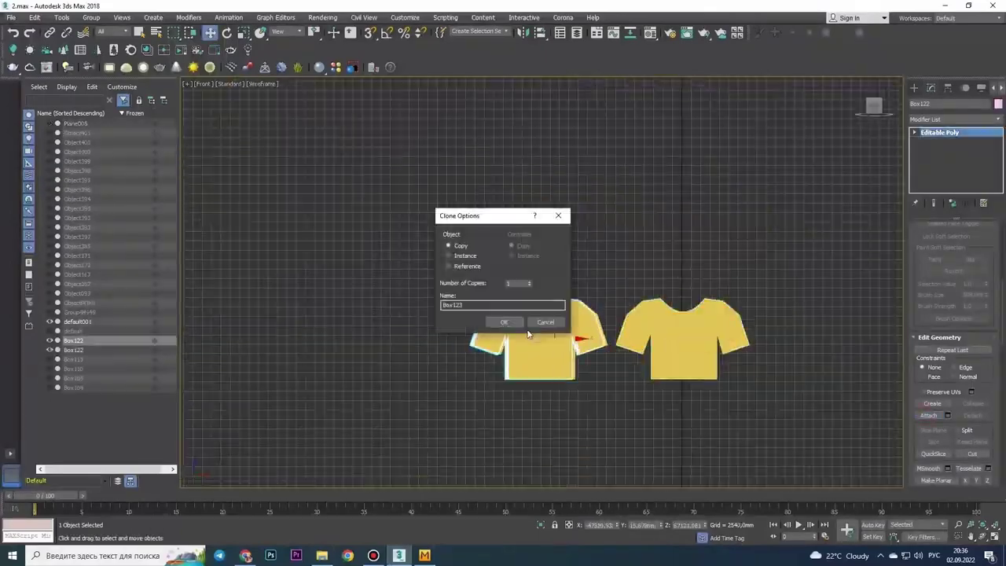
# Step: Make a copy of the outline and give it a UVW Map modifier
pyautogui.click(504, 323)
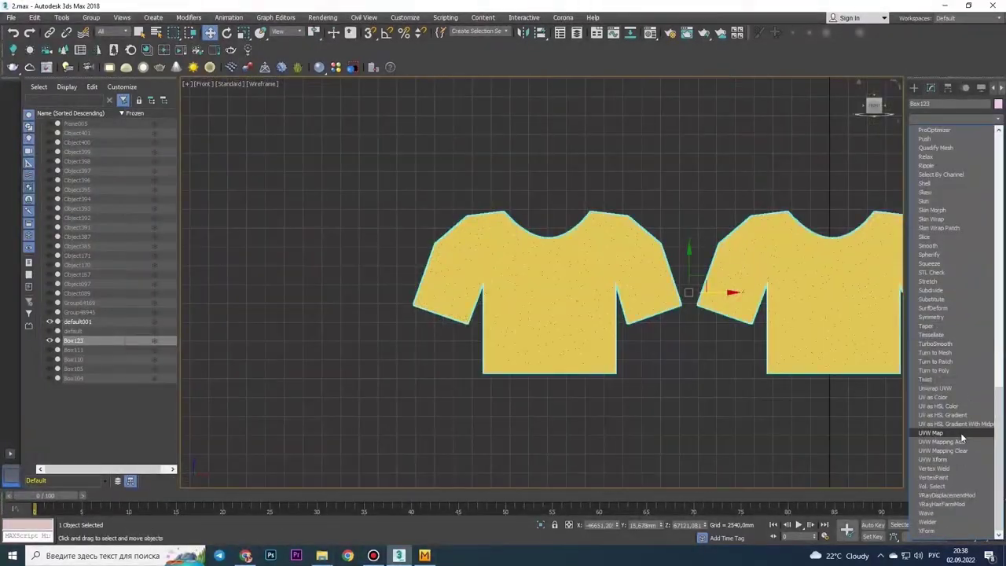
pyautogui.click(931, 432)
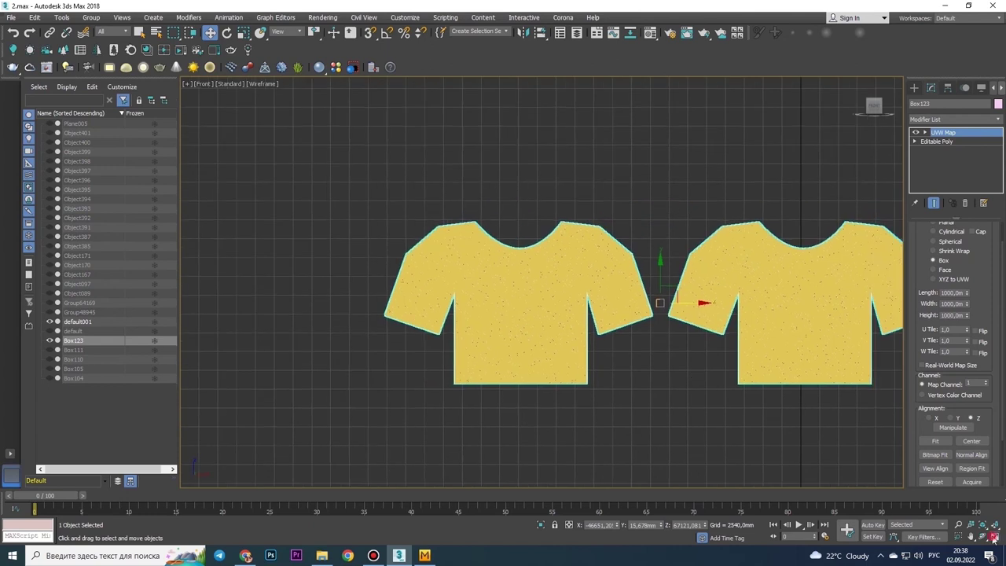
pyautogui.press('p')
pyautogui.keyDown('alt'); pyautogui.moveTo(597, 259); pyautogui.dragTo(622, 231, button='middle'); pyautogui.keyUp('alt')
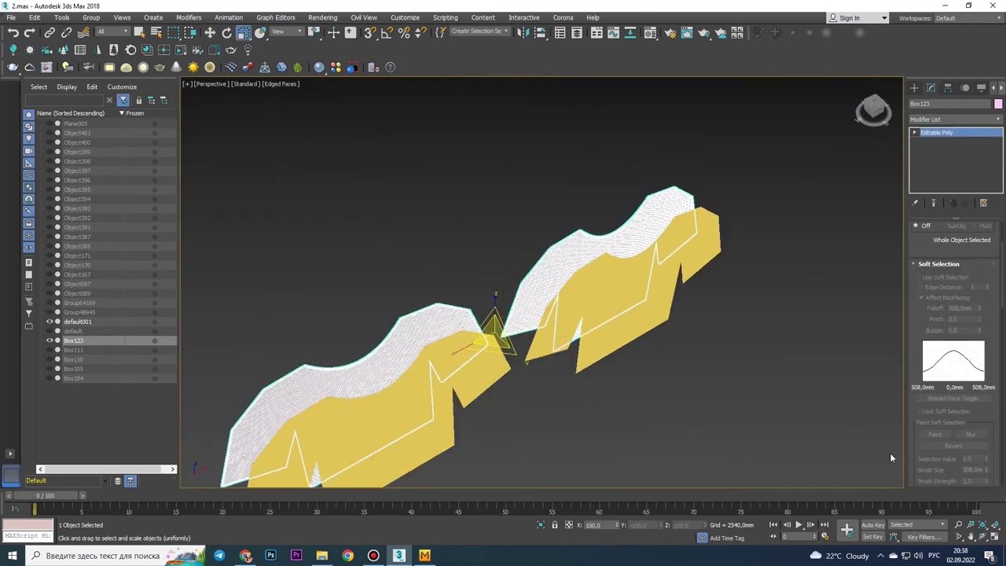
pyautogui.hotkey('alt', 'w')
pyautogui.hotkey('alt', 'w')
pyautogui.press('w')
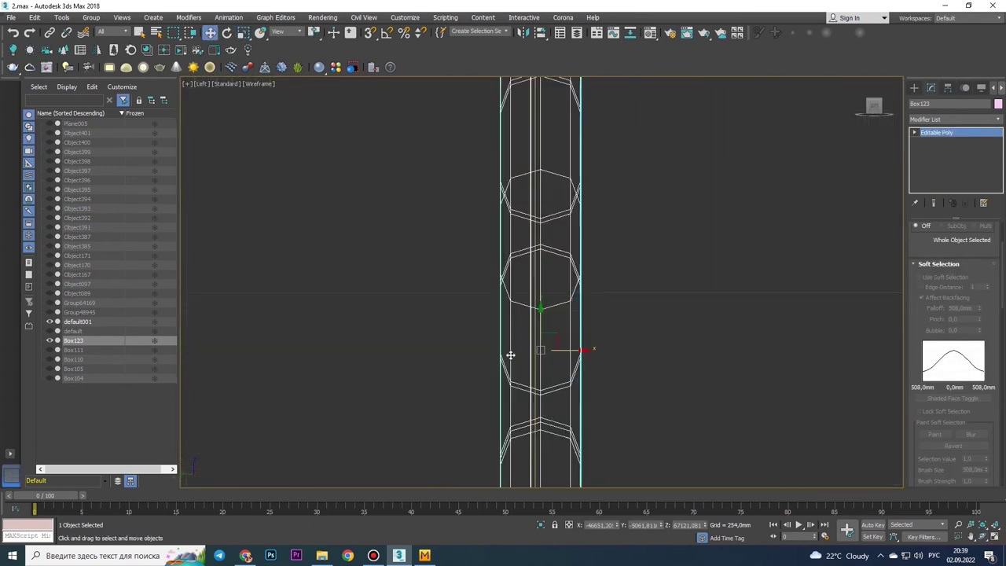
# Step: Add a Skin Wrap modifier with the draped shirt default001 as its target
pyautogui.hotkey('alt', 'w')
pyautogui.click(955, 119)
pyautogui.click(947, 227)
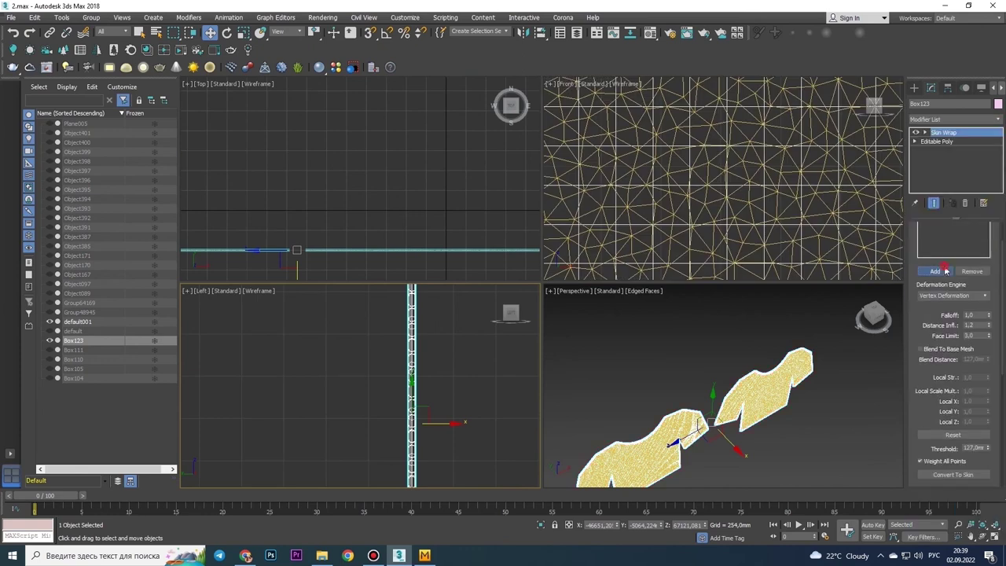
pyautogui.keyDown('ctrl'); pyautogui.click(77, 322); pyautogui.keyUp('ctrl')
pyautogui.press('z')
pyautogui.hotkey('alt', 'w')
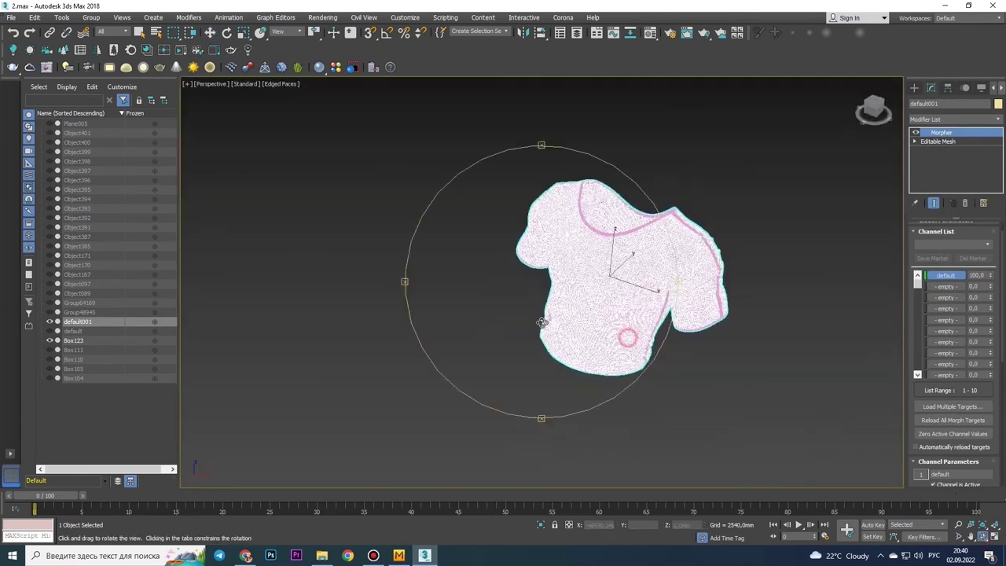
# Step: Inspect the wrapped result and select the wrapped T-shirt mesh Box123
pyautogui.keyDown('alt'); pyautogui.moveTo(626, 338); pyautogui.dragTo(768, 385, button='middle'); pyautogui.keyUp('alt')
pyautogui.scroll(-3, 768, 385)
pyautogui.moveTo(338, 186); pyautogui.dragTo(584, 409)
pyautogui.press('Delete')
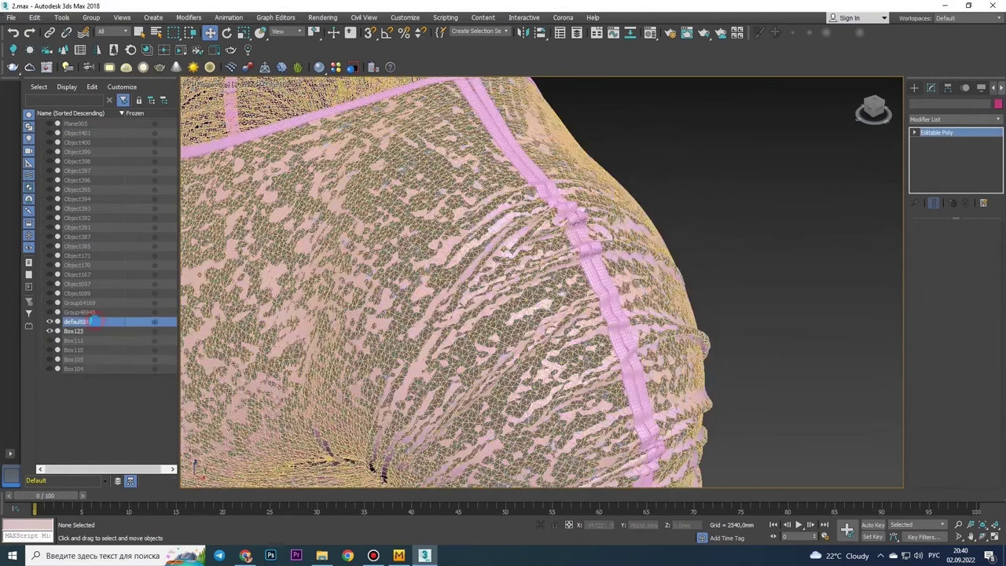
pyautogui.moveTo(584, 409); pyautogui.dragTo(661, 353, button='middle')
pyautogui.click(661, 353)
pyautogui.press('z')
pyautogui.keyDown('alt'); pyautogui.moveTo(438, 265); pyautogui.dragTo(535, 283, button='middle'); pyautogui.keyUp('alt')
pyautogui.scroll(5, 534, 283)
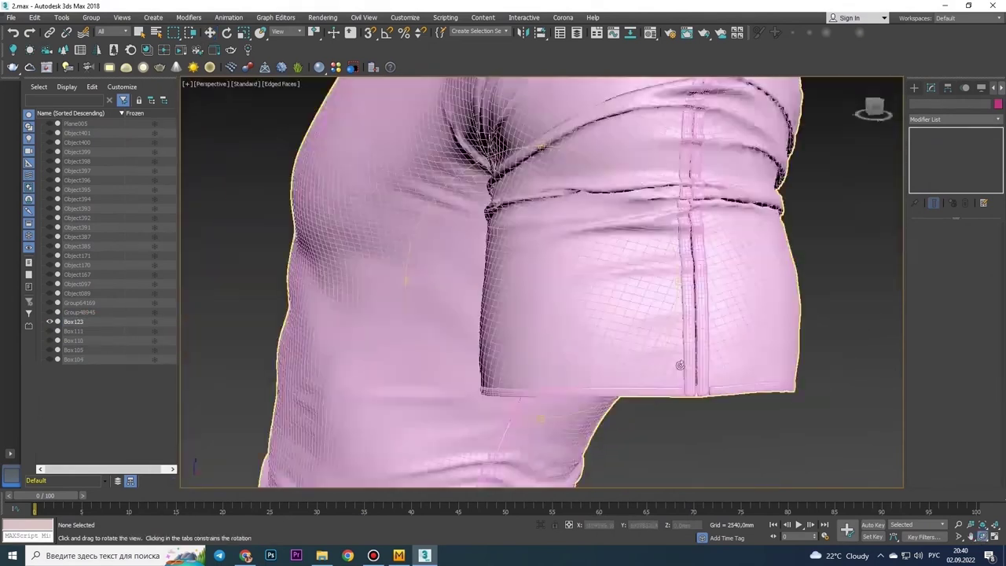
pyautogui.press('z')
pyautogui.keyDown('alt'); pyautogui.moveTo(603, 236); pyautogui.dragTo(651, 261, button='middle'); pyautogui.keyUp('alt')
# Step: Orbit around the shirt to inspect the wrinkles at the sleeve and armpit
pyautogui.scroll(5, 652, 260)
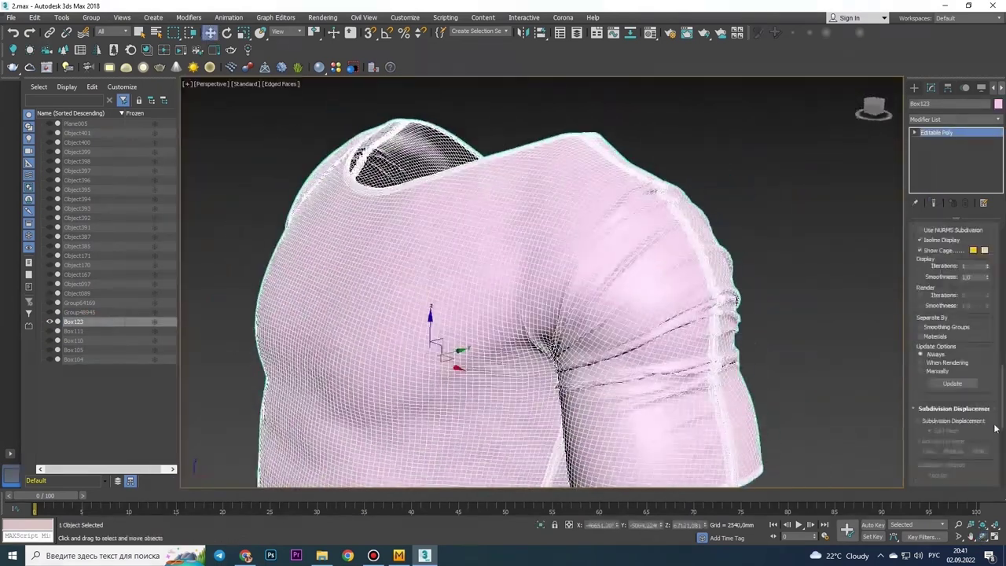
pyautogui.scroll(-5, 1002, 454)
pyautogui.scroll(-2, 1002, 454)
pyautogui.moveTo(730, 359); pyautogui.dragTo(694, 210, button='middle')
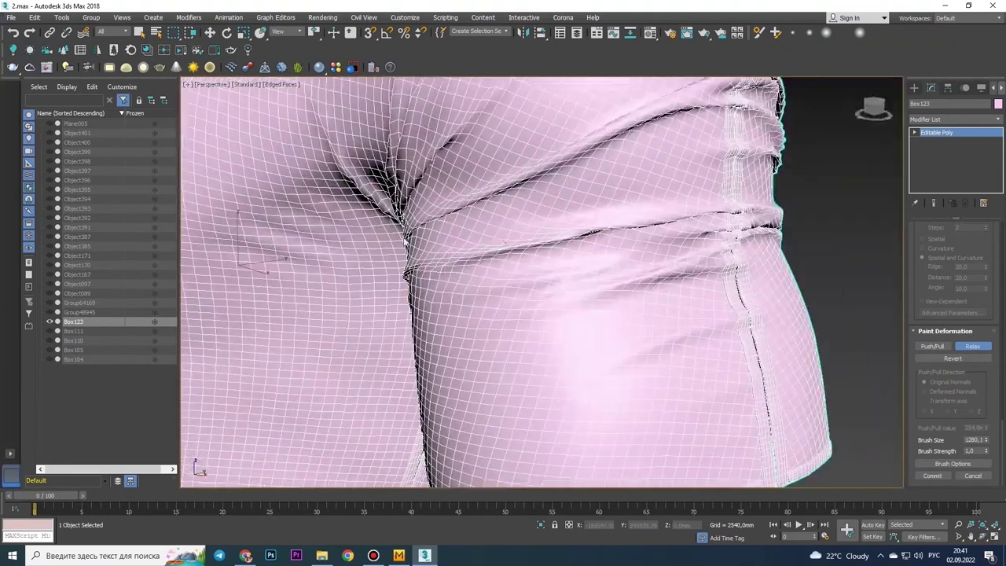
pyautogui.press('z')
pyautogui.keyDown('alt'); pyautogui.moveTo(692, 330); pyautogui.dragTo(724, 350, button='middle'); pyautogui.keyUp('alt')
pyautogui.scroll(5, 724, 349)
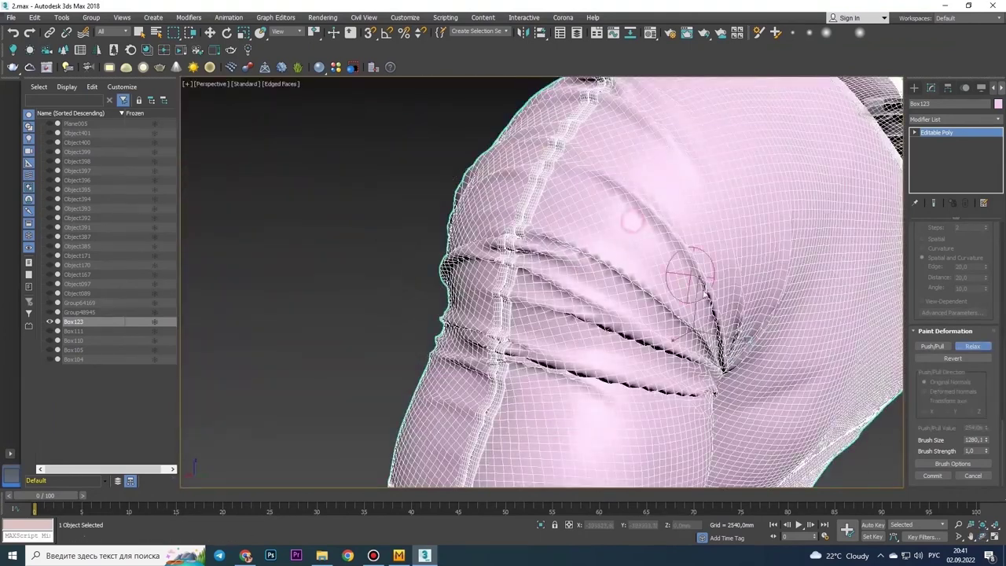
pyautogui.press('z')
pyautogui.keyDown('alt'); pyautogui.moveTo(704, 386); pyautogui.dragTo(685, 270, button='middle'); pyautogui.keyUp('alt')
pyautogui.scroll(5, 467, 271)
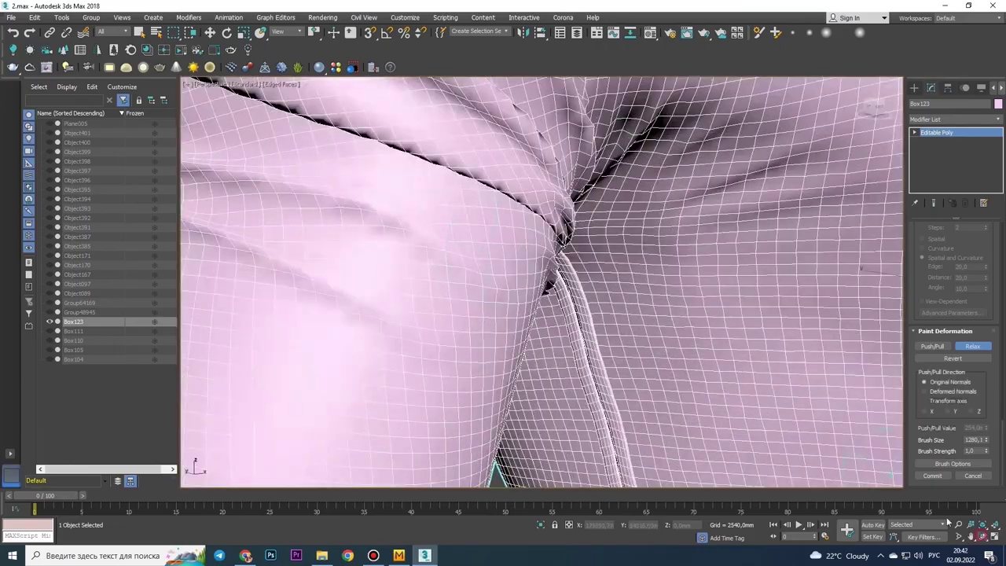
pyautogui.keyDown('alt'); pyautogui.moveTo(447, 294); pyautogui.dragTo(937, 382, button='middle'); pyautogui.keyUp('alt')
pyautogui.moveTo(657, 297)
pyautogui.keyDown('alt'); pyautogui.mouseDown(button='middle')
pyautogui.moveTo(467, 292)
pyautogui.moveTo(543, 315)
pyautogui.mouseUp(button='middle'); pyautogui.keyUp('alt')
pyautogui.scroll(5, 735, 222)
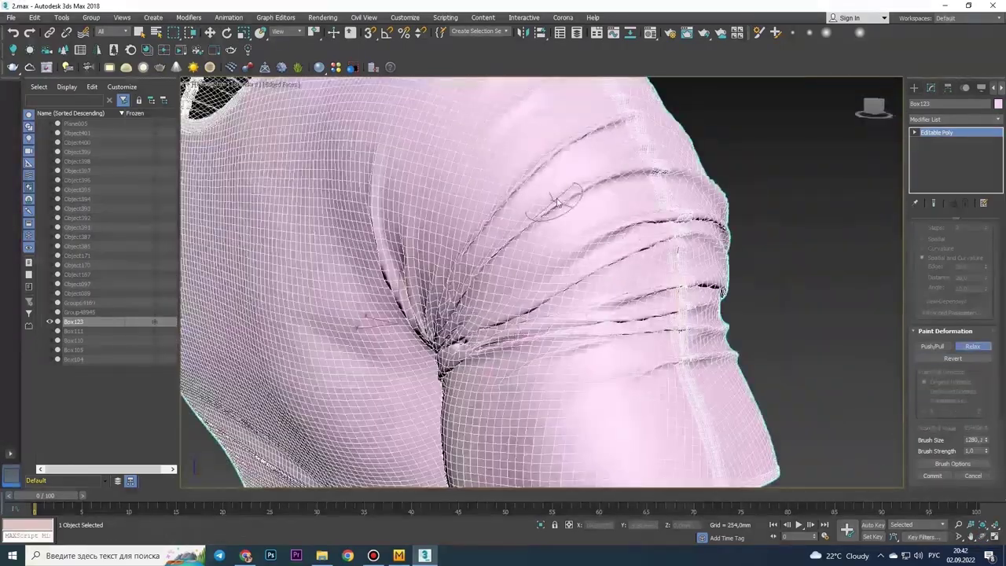
pyautogui.keyDown('alt'); pyautogui.moveTo(558, 203); pyautogui.dragTo(656, 263, button='middle'); pyautogui.keyUp('alt')
pyautogui.scroll(-3, 656, 262)
pyautogui.moveTo(581, 246)
pyautogui.keyDown('alt'); pyautogui.mouseDown(button='middle')
pyautogui.moveTo(568, 306)
pyautogui.moveTo(598, 283)
pyautogui.moveTo(634, 375)
pyautogui.mouseUp(button='middle'); pyautogui.keyUp('alt')
# Step: Switch the Paint Deformation brush to Relax and smooth the hem wrinkles
pyautogui.click(972, 346)
pyautogui.scroll(3, 635, 375)
pyautogui.moveTo(598, 330)
pyautogui.keyDown('alt'); pyautogui.mouseDown(button='middle')
pyautogui.moveTo(511, 332)
pyautogui.moveTo(579, 341)
pyautogui.moveTo(464, 201)
pyautogui.mouseUp(button='middle'); pyautogui.keyUp('alt')
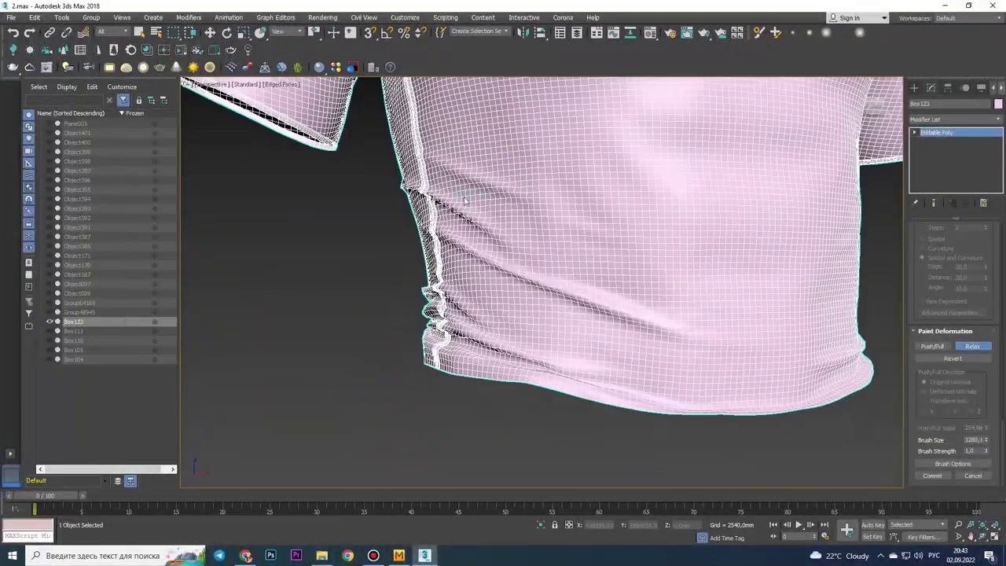
pyautogui.scroll(-5, 464, 201)
pyautogui.keyDown('alt'); pyautogui.moveTo(472, 236); pyautogui.dragTo(584, 330, button='middle'); pyautogui.keyUp('alt')
pyautogui.scroll(-2, 584, 330)
# Step: Assign a plain white material to the shirt
pyautogui.press('w')
pyautogui.press('m')
pyautogui.moveTo(821, 102); pyautogui.dragTo(692, 244)
pyautogui.click(998, 71)
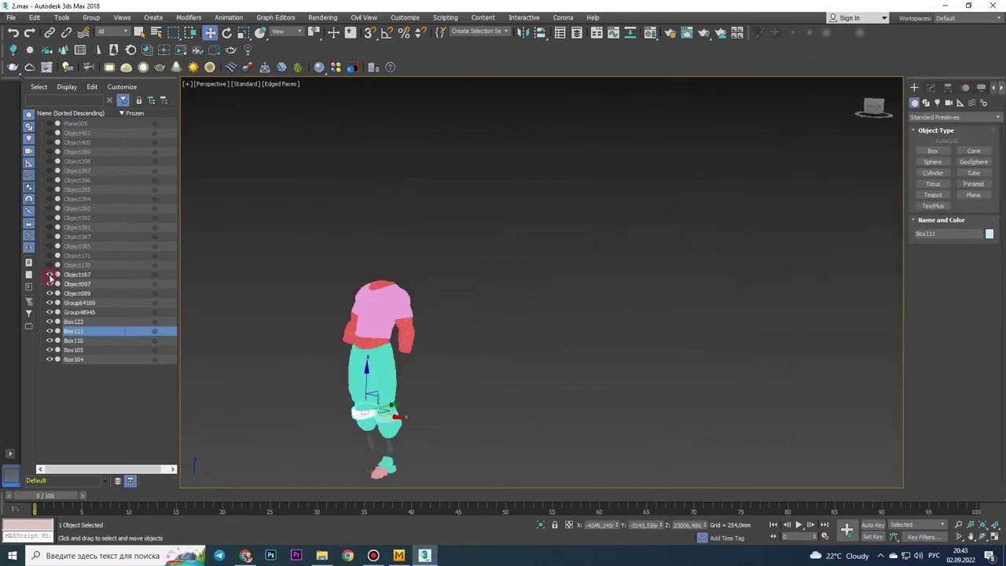
# Step: Unhide all character parts and turn off the mesh edge overlay
pyautogui.scroll(5, 378, 424)
pyautogui.scroll(-5, 377, 425)
pyautogui.click(79, 303)
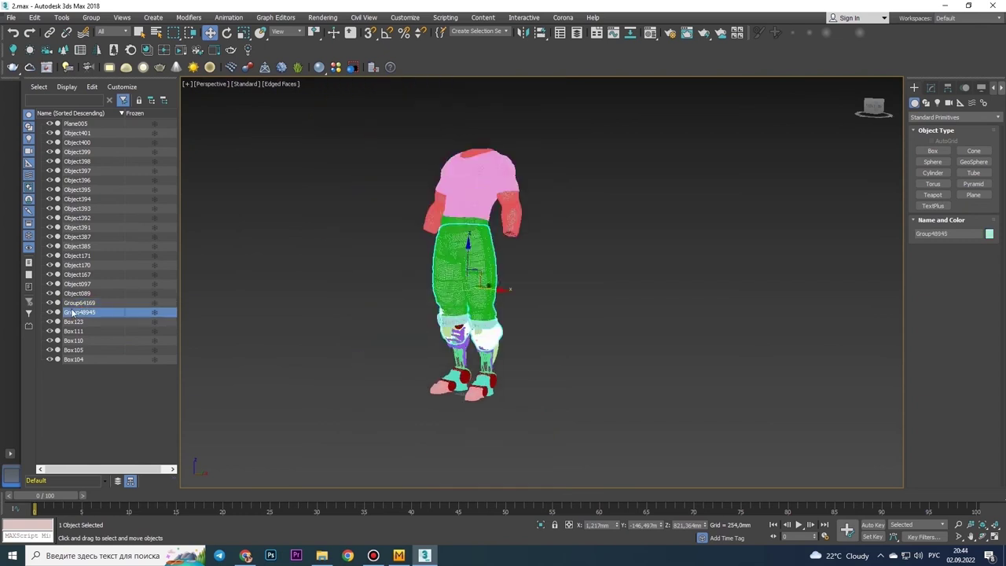
pyautogui.moveTo(692, 314); pyautogui.dragTo(847, 395, button='middle')
pyautogui.scroll(5, 846, 396)
pyautogui.click(280, 84)
pyautogui.click(304, 193)
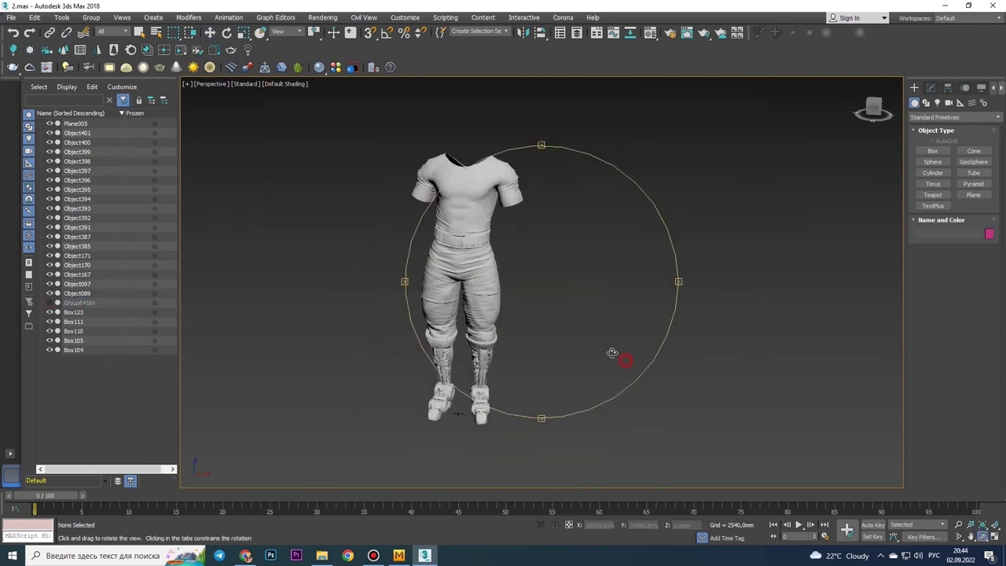
pyautogui.scroll(5, 496, 306)
# Step: Enter vertex mode on Box123 and widen the Soft Selection falloff around the waist
pyautogui.click(496, 305)
pyautogui.click(931, 87)
pyautogui.press('1')
pyautogui.hotkey('ctrl', 'a')
pyautogui.scroll(2, 496, 306)
pyautogui.press('F4')
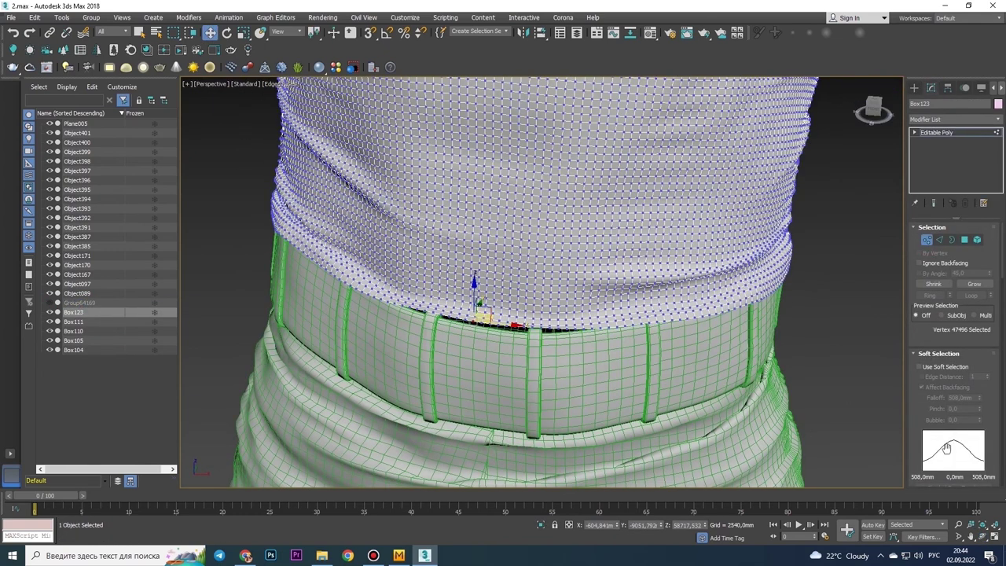
pyautogui.scroll(3, 504, 259)
pyautogui.keyDown('alt'); pyautogui.moveTo(504, 260); pyautogui.dragTo(490, 200, button='middle'); pyautogui.keyUp('alt')
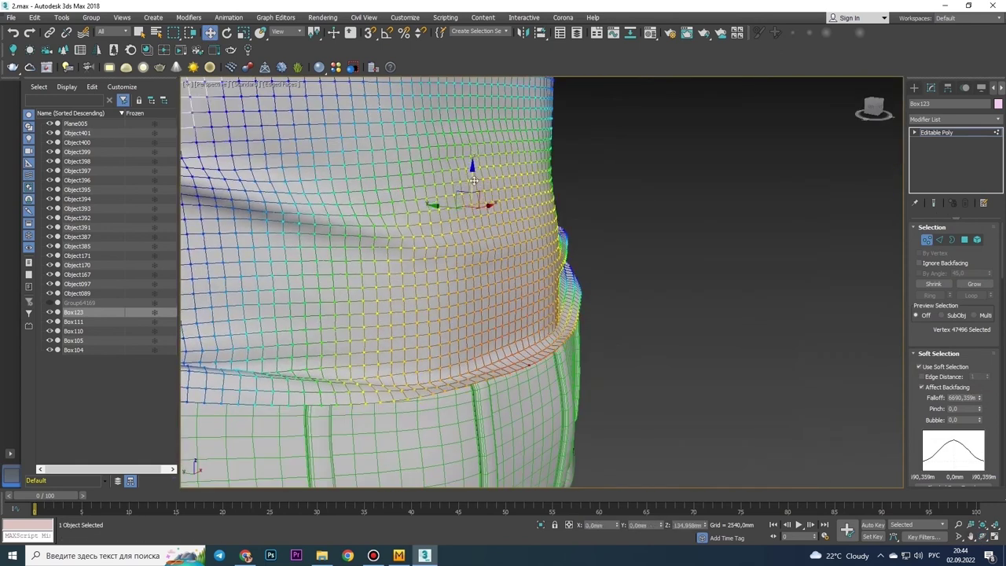
# Step: Select hem vertices at the waist to push the hem over the waistband
pyautogui.scroll(2, 489, 199)
pyautogui.keyDown('alt'); pyautogui.moveTo(450, 268); pyautogui.dragTo(598, 298, button='middle'); pyautogui.keyUp('alt')
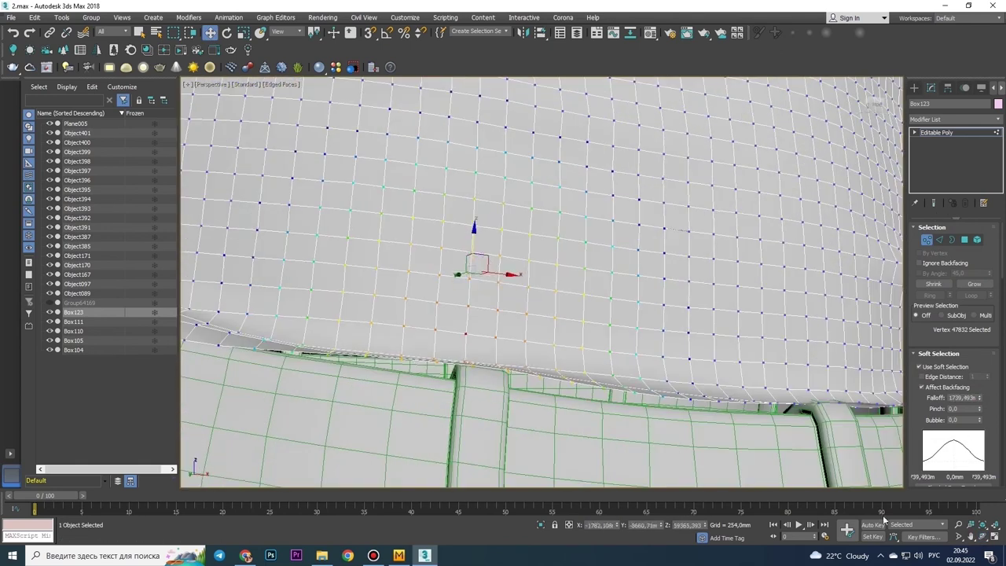
pyautogui.click(629, 320)
pyautogui.keyDown('alt'); pyautogui.moveTo(675, 219); pyautogui.dragTo(562, 153, button='middle'); pyautogui.keyUp('alt')
pyautogui.click(561, 153)
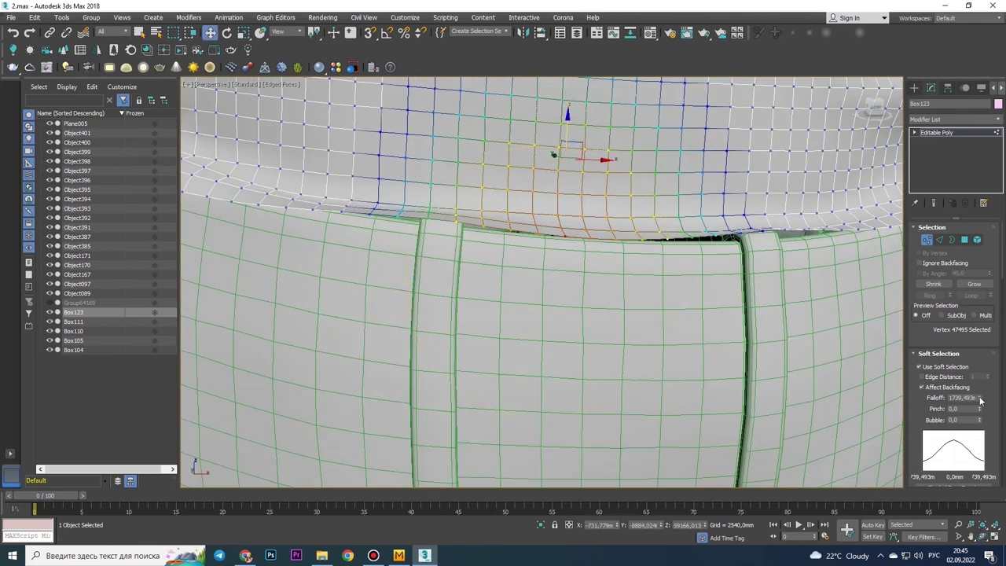
pyautogui.scroll(-3, 621, 183)
pyautogui.click(685, 202)
pyautogui.moveTo(685, 202)
pyautogui.keyDown('alt'); pyautogui.mouseDown(button='middle')
pyautogui.moveTo(460, 289)
pyautogui.moveTo(534, 358)
pyautogui.mouseUp(button='middle'); pyautogui.keyUp('alt')
# Step: Merge the robot arm .max file into the scene beside the shirted torso
pyautogui.press('1')
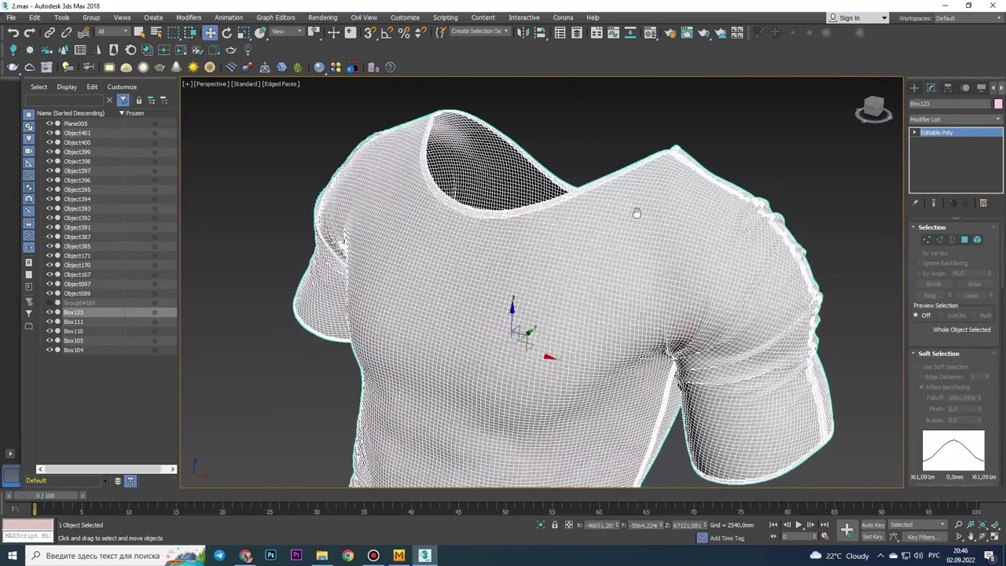
pyautogui.moveTo(436, 258)
pyautogui.keyDown('alt'); pyautogui.mouseDown(button='middle')
pyautogui.moveTo(603, 296)
pyautogui.moveTo(602, 246)
pyautogui.mouseUp(button='middle'); pyautogui.keyUp('alt')
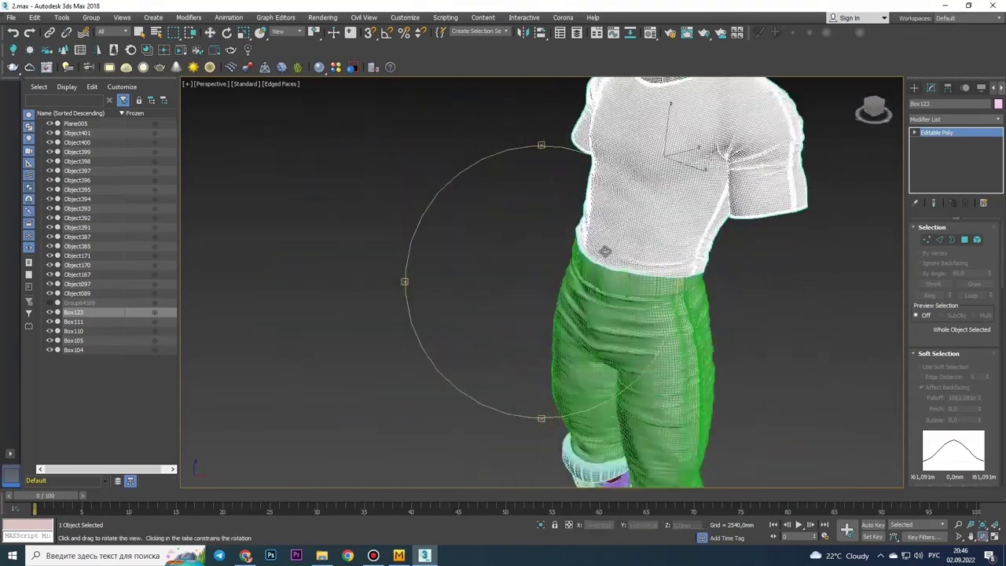
pyautogui.scroll(3, 603, 247)
pyautogui.moveTo(465, 105); pyautogui.dragTo(342, 128, button='middle')
pyautogui.click(321, 556)
pyautogui.moveTo(216, 338); pyautogui.dragTo(644, 420)
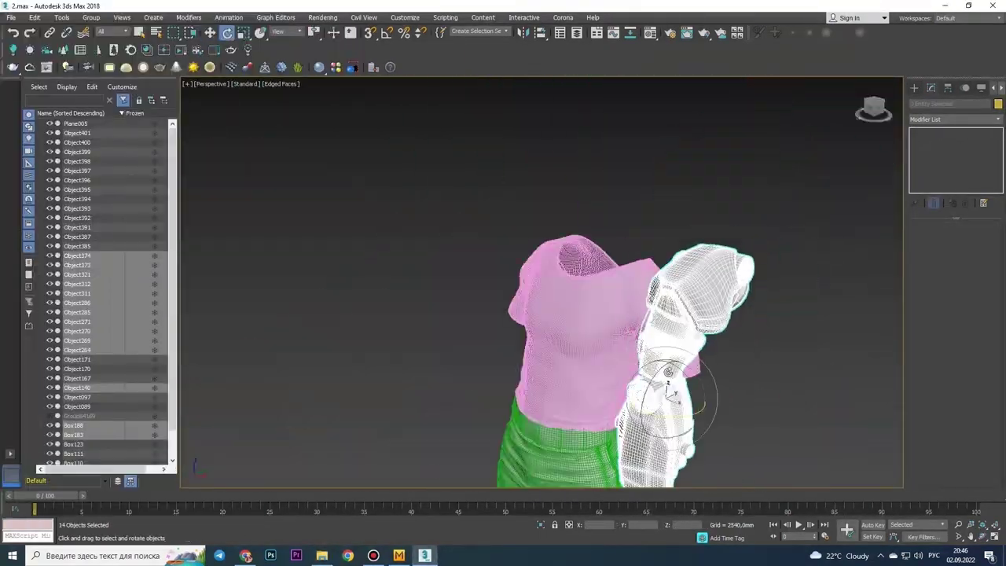
# Step: Scale the robot arm and move it toward the shirt sleeve
pyautogui.press('r')
pyautogui.scroll(4, 720, 272)
pyautogui.scroll(3, 694, 337)
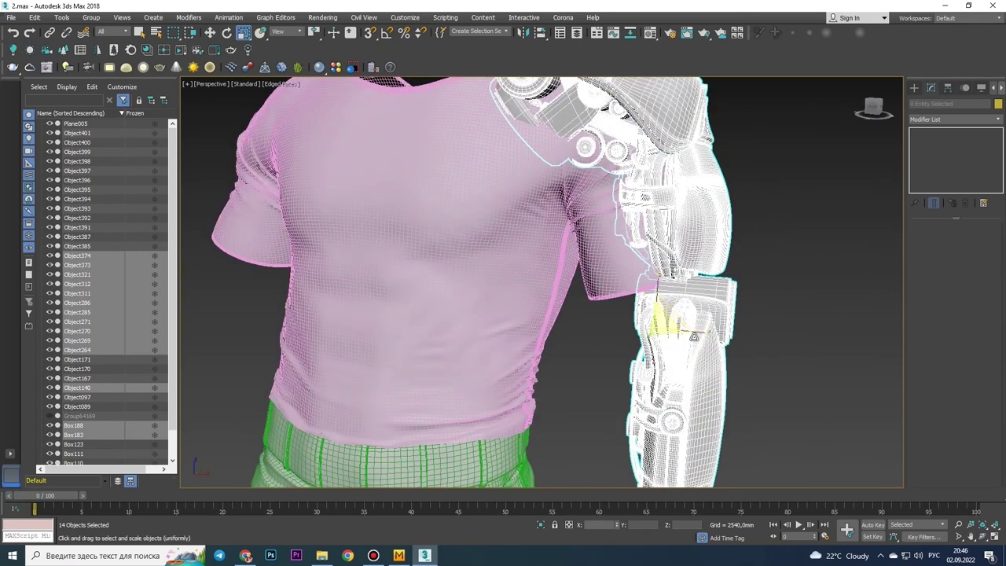
pyautogui.moveTo(739, 367); pyautogui.dragTo(708, 346)
pyautogui.scroll(-5, 708, 346)
pyautogui.scroll(5, 629, 330)
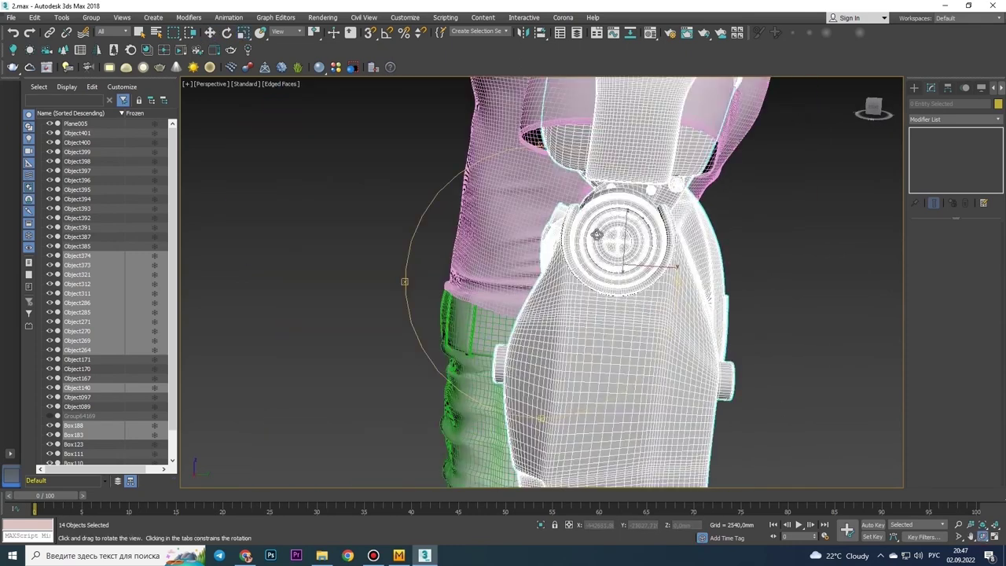
pyautogui.press('w')
pyautogui.click(982, 535)
pyautogui.moveTo(597, 330); pyautogui.dragTo(580, 317)
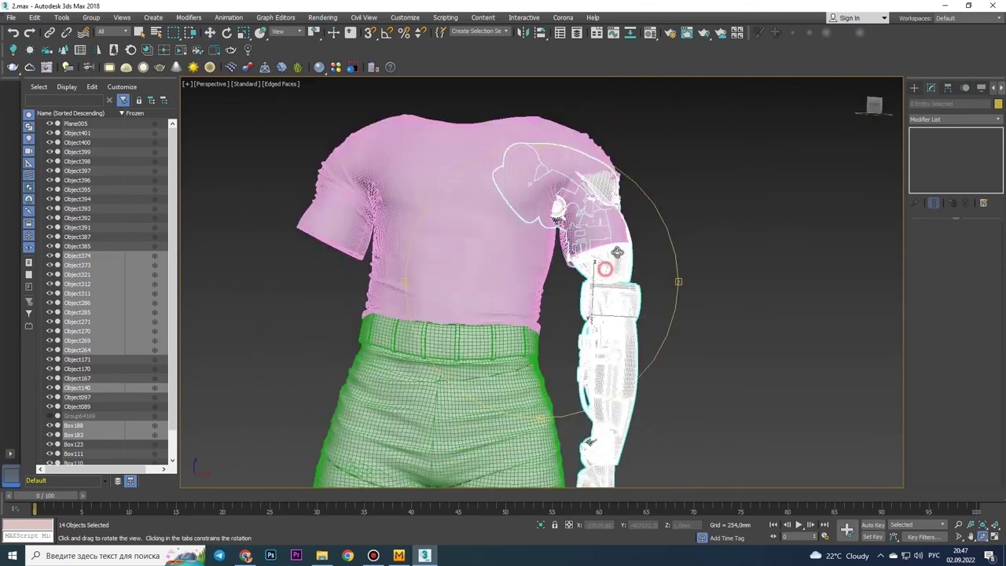
pyautogui.hotkey('shift', 'z')
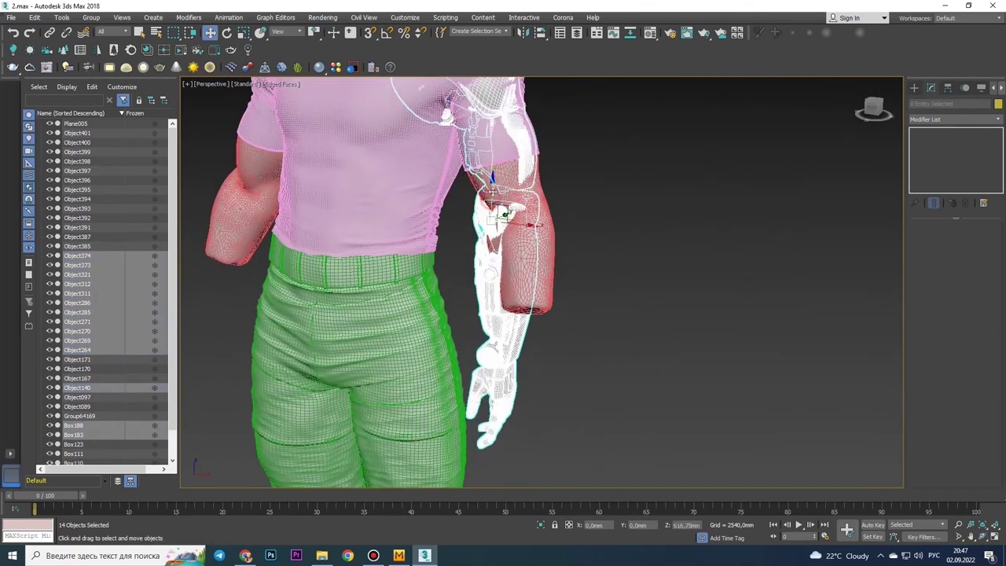
# Step: Rotate the robot arm down so it hangs alongside the body under the sleeve
pyautogui.press('e')
pyautogui.keyDown('alt'); pyautogui.moveTo(503, 275); pyautogui.dragTo(578, 169, button='middle'); pyautogui.keyUp('alt')
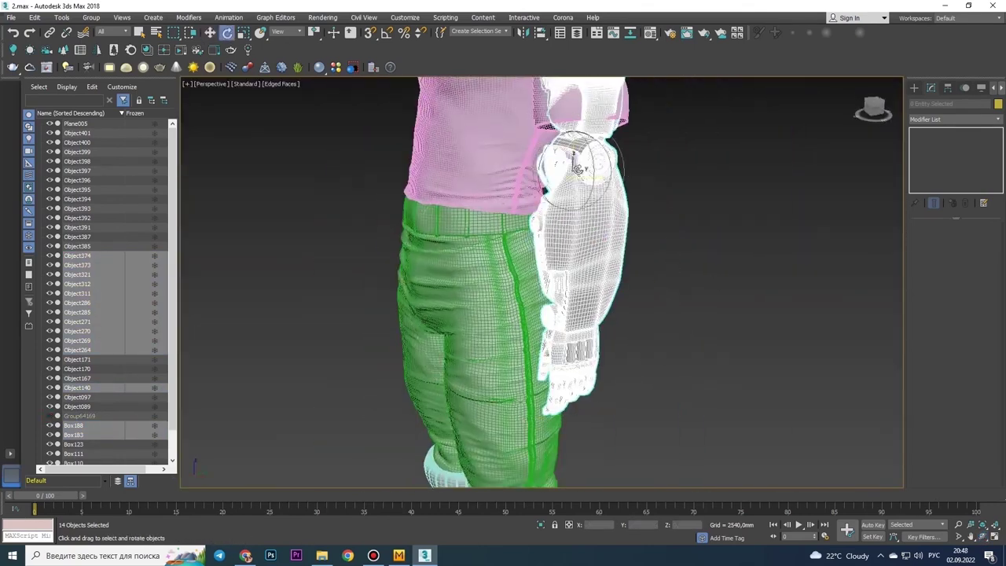
pyautogui.moveTo(910, 441)
pyautogui.keyDown('alt'); pyautogui.mouseDown(button='middle')
pyautogui.moveTo(550, 275)
pyautogui.moveTo(518, 206)
pyautogui.mouseUp(button='middle'); pyautogui.keyUp('alt')
pyautogui.hotkey('shift', 'z')
pyautogui.hotkey('shift', 'z')
pyautogui.hotkey('shift', 'z')
pyautogui.press('w')
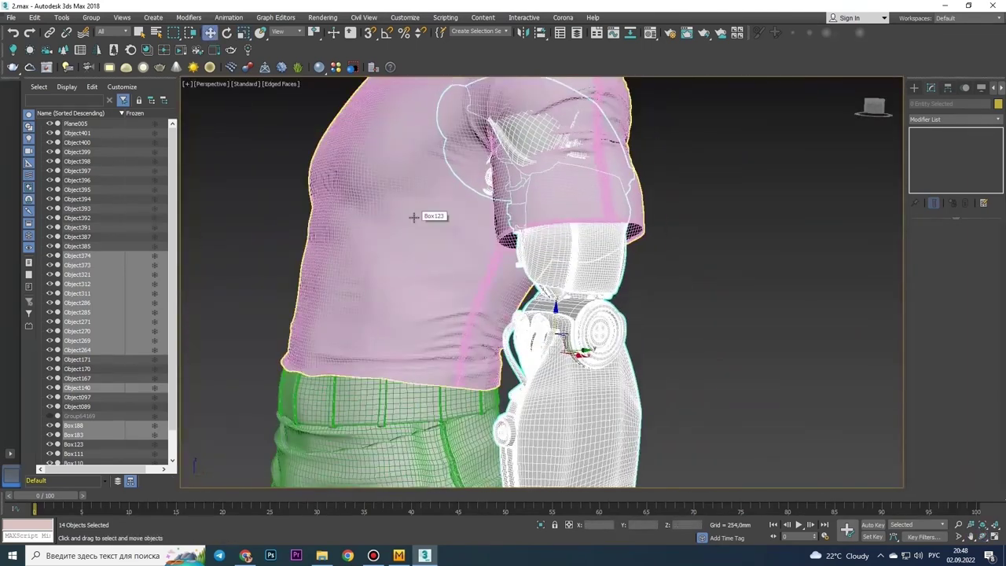
pyautogui.click(414, 217)
pyautogui.hotkey('shift', 'z')
# Step: Turn on Soft Selection for Box123's vertices and widen the falloff
pyautogui.hotkey('shift', 'z')
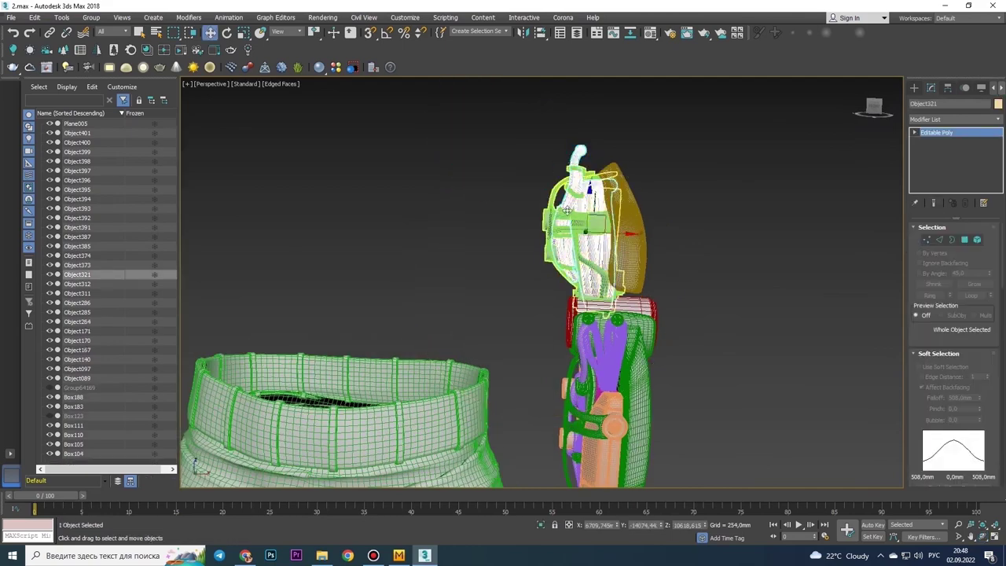
pyautogui.hotkey('shift', 'z')
pyautogui.hotkey('shift', 'z')
pyautogui.hotkey('ctrl', 'r')
# Step: Pull several sleeve-edge vertices in around the robotic shoulder joint
pyautogui.hotkey('shift', 'z')
pyautogui.hotkey('shift', 'z')
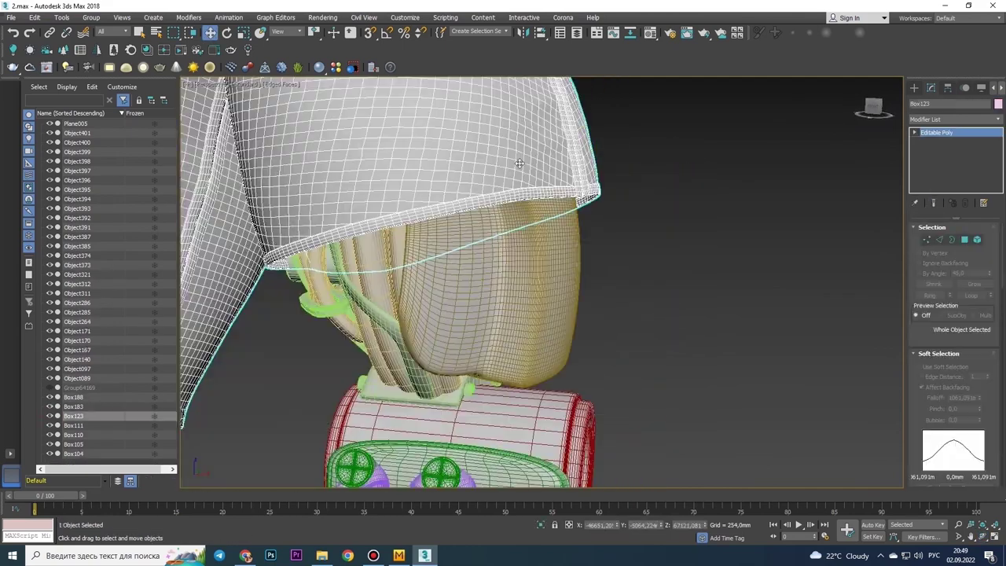
pyautogui.hotkey('shift', 'z')
pyautogui.click(919, 366)
pyautogui.moveTo(982, 397); pyautogui.dragTo(982, 380)
pyautogui.hotkey('shift', 'y')
pyautogui.hotkey('shift', 'z')
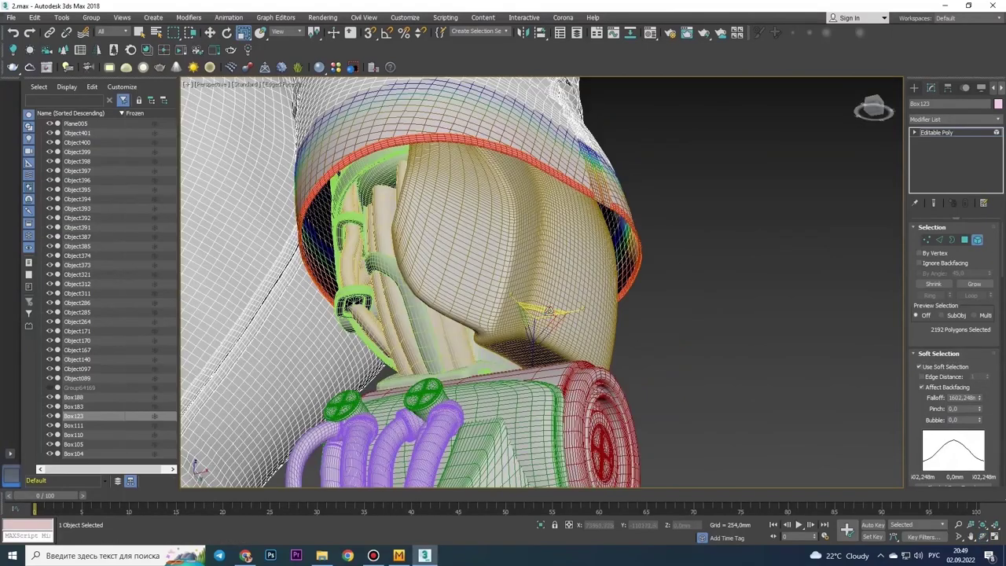
pyautogui.hotkey('shift', 'z')
pyautogui.hotkey('shift', 'z')
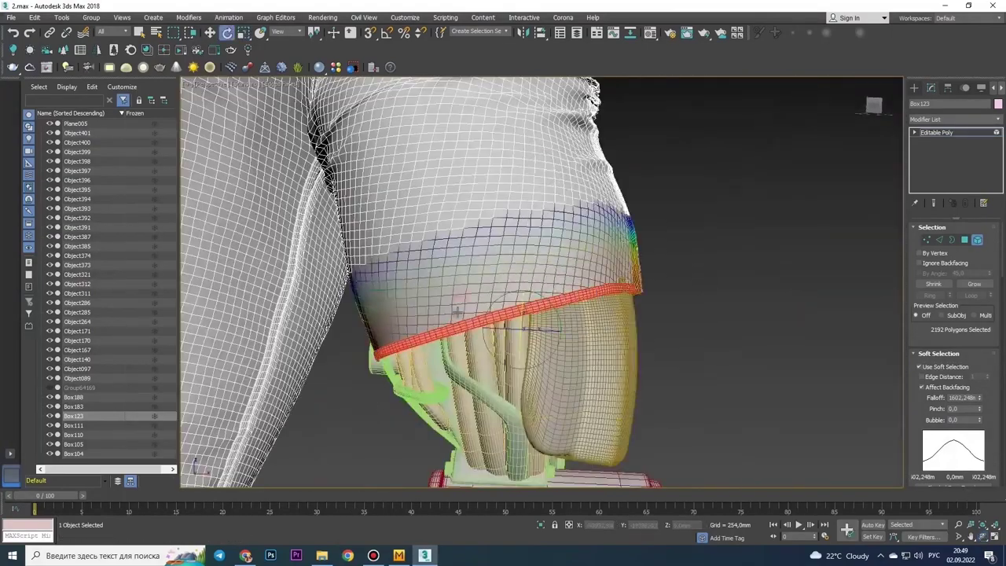
pyautogui.hotkey('shift', 'z')
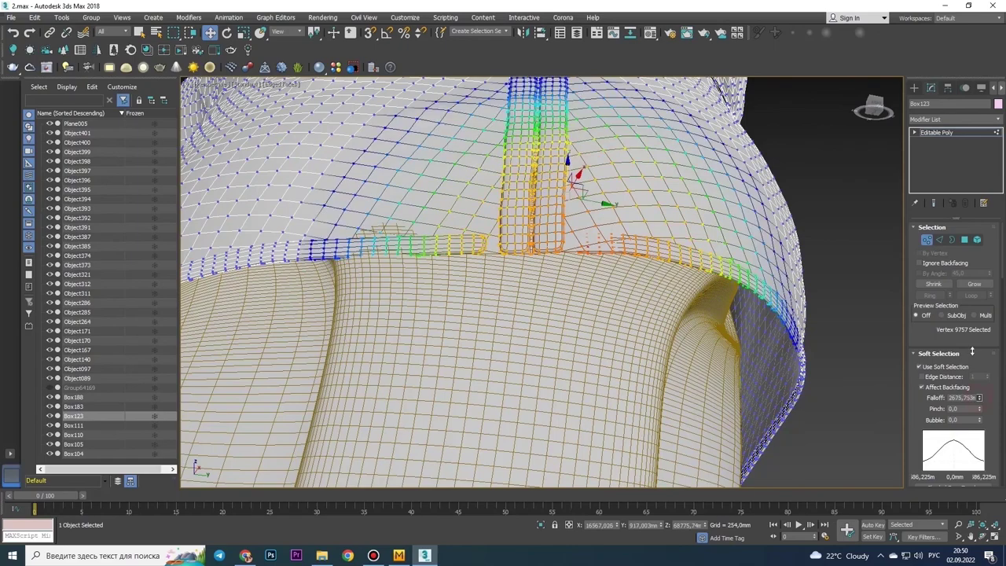
pyautogui.hotkey('shift', 'z')
pyautogui.hotkey('shift', 'z')
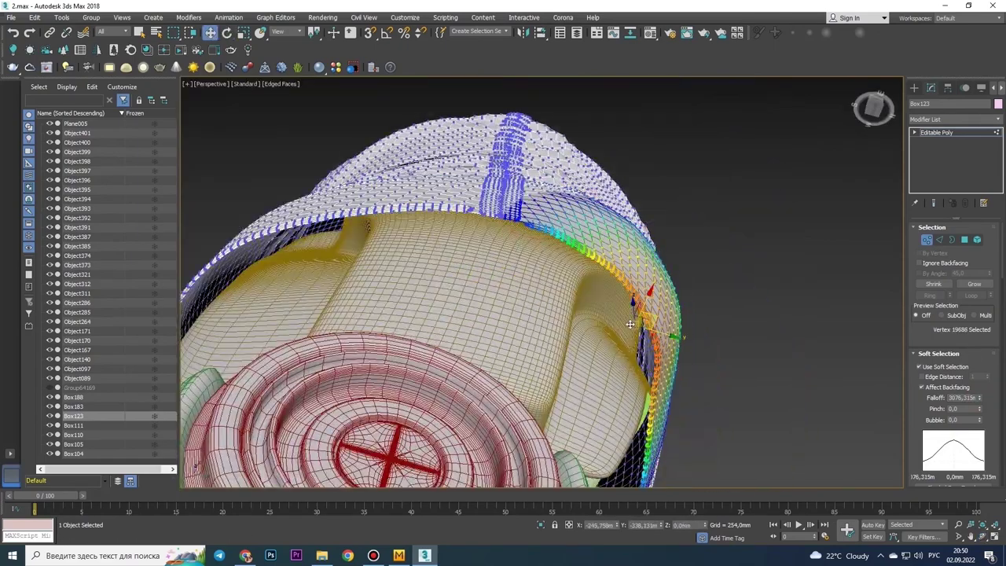
pyautogui.hotkey('shift', 'z')
pyautogui.hotkey('shift', 'z')
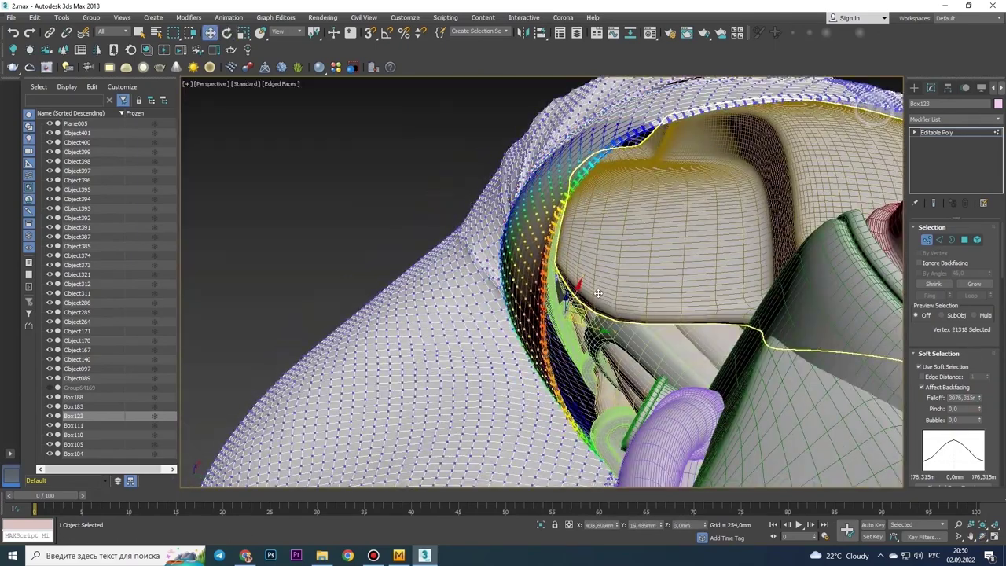
pyautogui.hotkey('shift', 'z')
pyautogui.hotkey('shift', 'z')
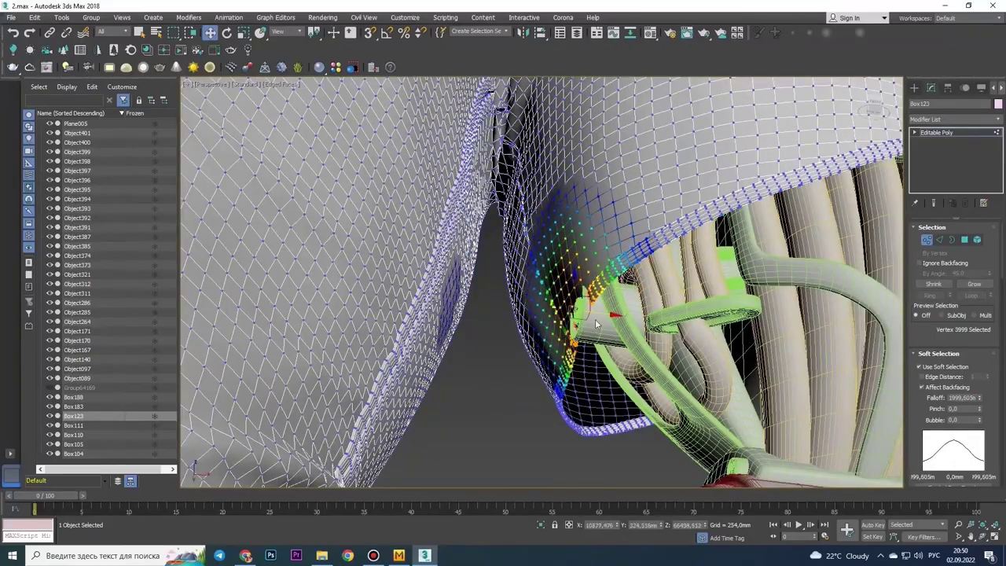
pyautogui.hotkey('shift', 'z')
pyautogui.hotkey('shift', 'z')
pyautogui.hotkey('shift', 'z')
pyautogui.hotkey('shift', 'z')
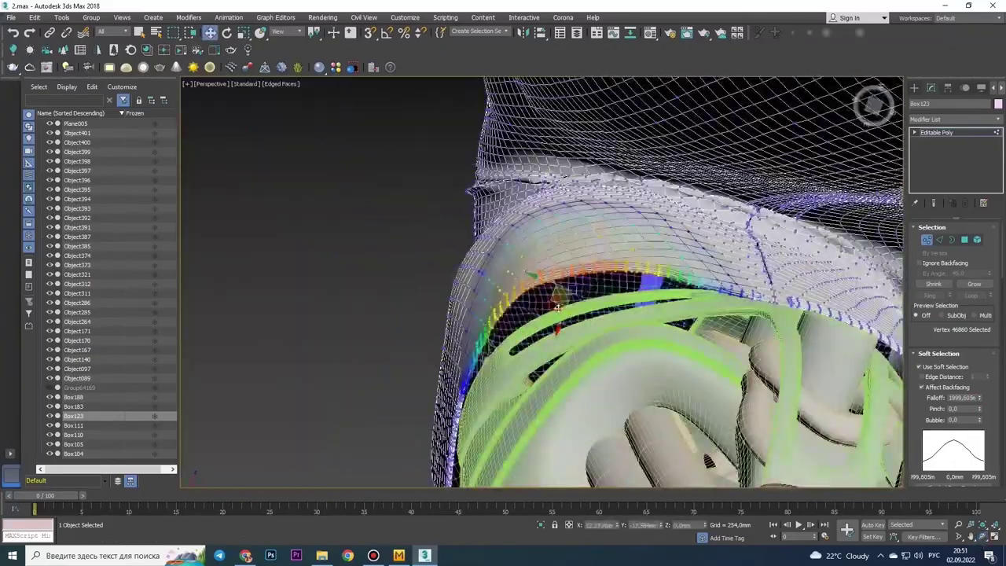
pyautogui.hotkey('shift', 'z')
pyautogui.hotkey('shift', 'z')
pyautogui.hotkey('shift', 'z')
pyautogui.hotkey('shift', 'z')
# Step: Exit vertex mode on the shirt and box-select the 11 arm objects Object403–Object411
pyautogui.click(978, 240)
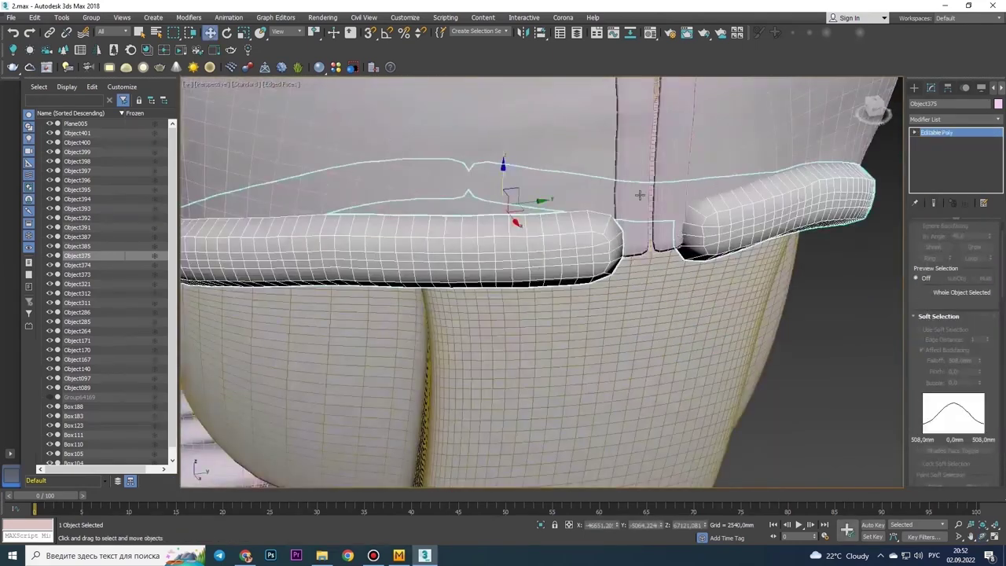
pyautogui.scroll(-10, 640, 195)
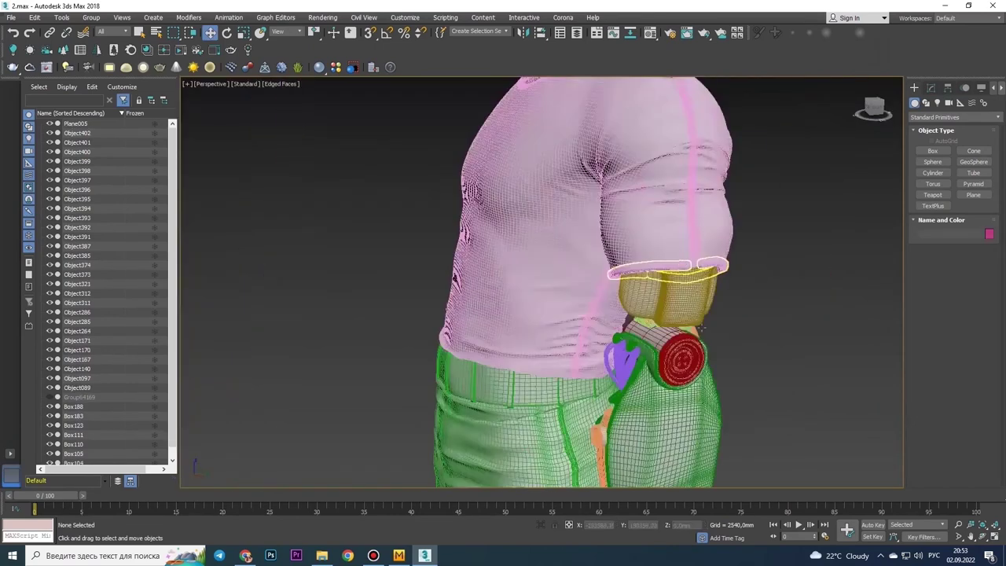
pyautogui.keyDown('alt'); pyautogui.moveTo(550, 298); pyautogui.dragTo(564, 296, button='middle'); pyautogui.keyUp('alt')
pyautogui.moveTo(579, 206); pyautogui.dragTo(684, 404)
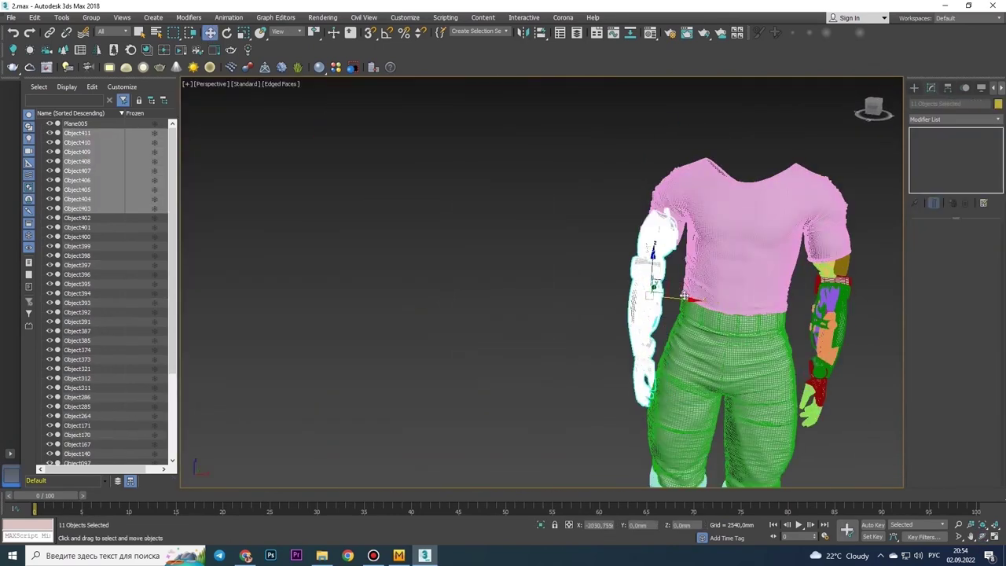
pyautogui.moveTo(683, 296)
pyautogui.keyDown('alt'); pyautogui.mouseDown(button='middle')
pyautogui.moveTo(652, 322)
pyautogui.moveTo(598, 260)
pyautogui.moveTo(665, 225)
pyautogui.mouseUp(button='middle'); pyautogui.keyUp('alt')
pyautogui.scroll(3, 645, 330)
pyautogui.scroll(3, 643, 343)
pyautogui.scroll(-5, 643, 343)
pyautogui.scroll(5, 581, 245)
# Step: Select Box123 and pick vertices along the sleeve cuff edge in Vertex mode
pyautogui.click(665, 225)
pyautogui.keyDown('alt'); pyautogui.moveTo(797, 413); pyautogui.dragTo(427, 281, button='middle'); pyautogui.keyUp('alt')
pyautogui.scroll(3, 636, 304)
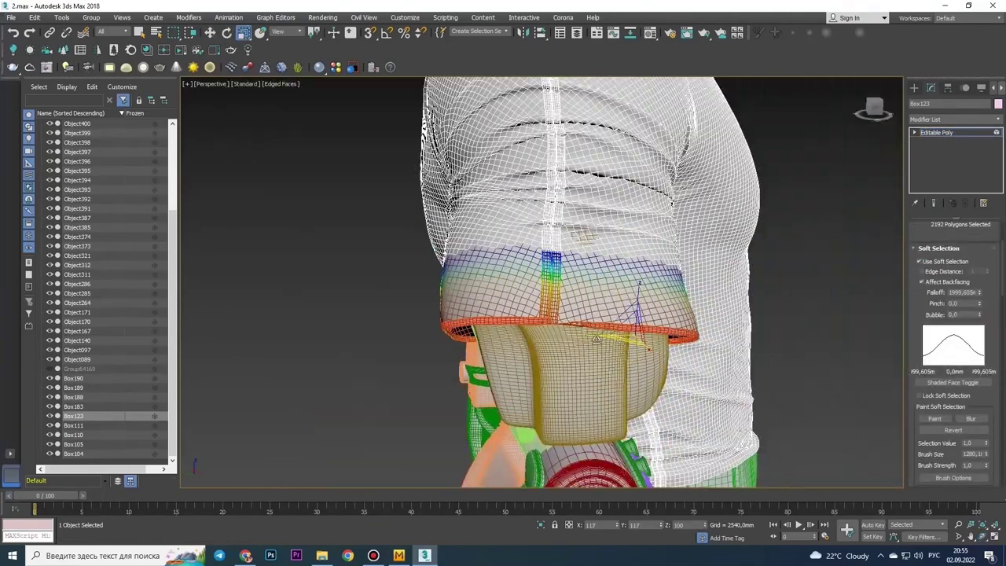
pyautogui.keyDown('alt'); pyautogui.moveTo(595, 339); pyautogui.dragTo(576, 341, button='middle'); pyautogui.keyUp('alt')
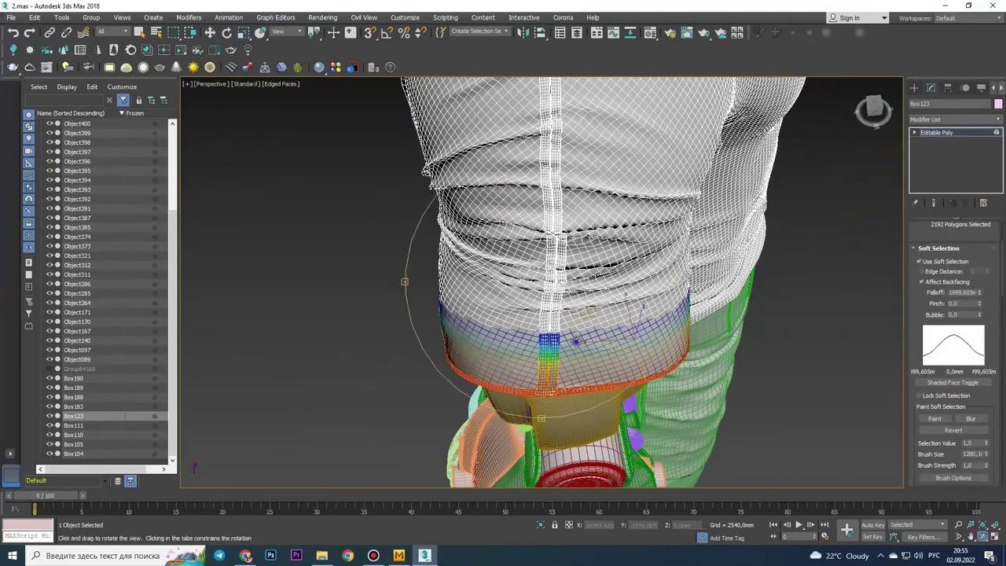
pyautogui.keyDown('alt'); pyautogui.moveTo(631, 358); pyautogui.dragTo(453, 263, button='middle'); pyautogui.keyUp('alt')
pyautogui.scroll(5, 573, 285)
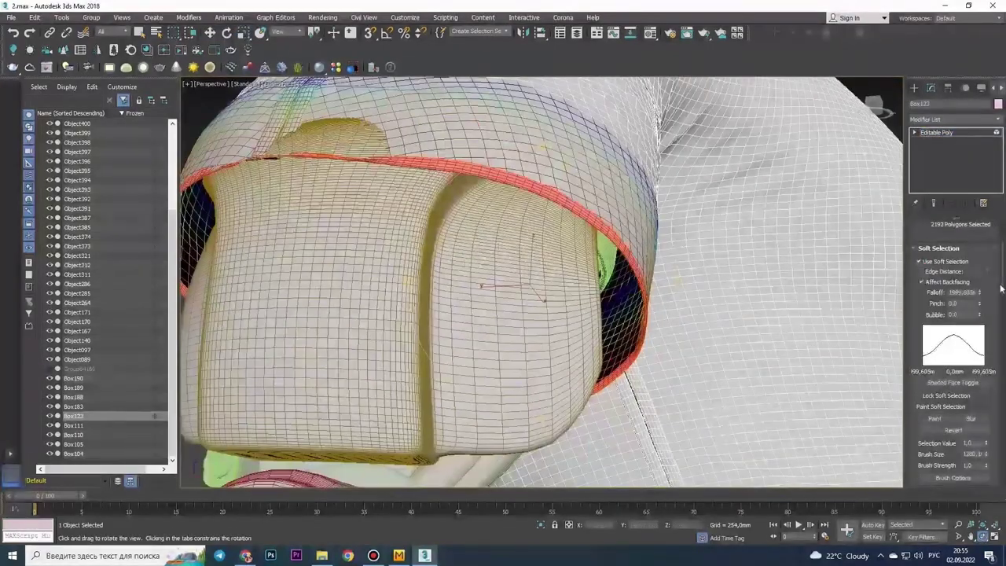
pyautogui.press('1')
pyautogui.moveTo(625, 293)
pyautogui.keyDown('alt'); pyautogui.mouseDown(button='middle')
pyautogui.moveTo(411, 218)
pyautogui.moveTo(512, 285)
pyautogui.moveTo(404, 280)
pyautogui.mouseUp(button='middle'); pyautogui.keyUp('alt')
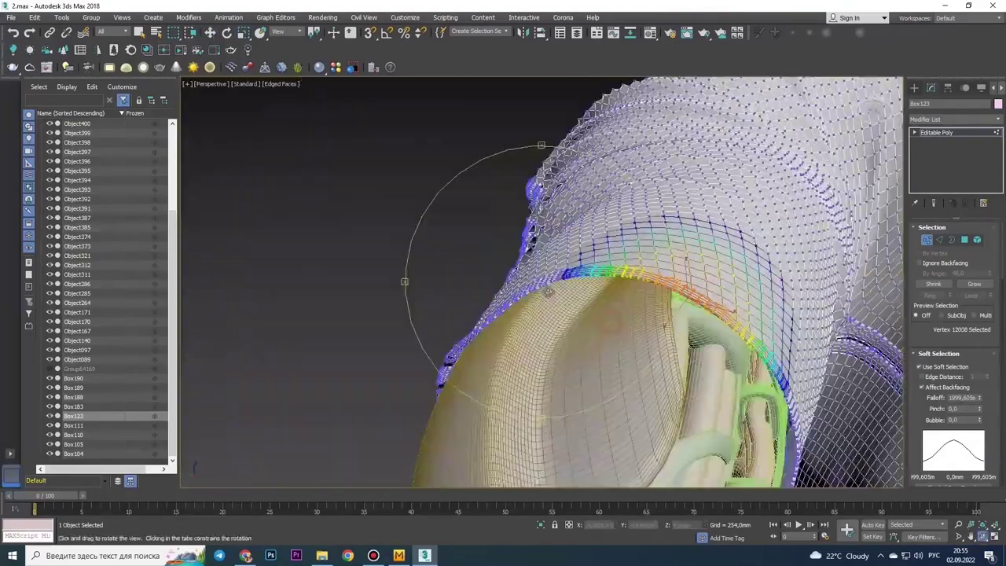
# Step: Move the cuff vertices so the rounded edge hugs the robotic forearm
pyautogui.press('w')
pyautogui.keyDown('alt'); pyautogui.moveTo(607, 233); pyautogui.dragTo(553, 261, button='middle'); pyautogui.keyUp('alt')
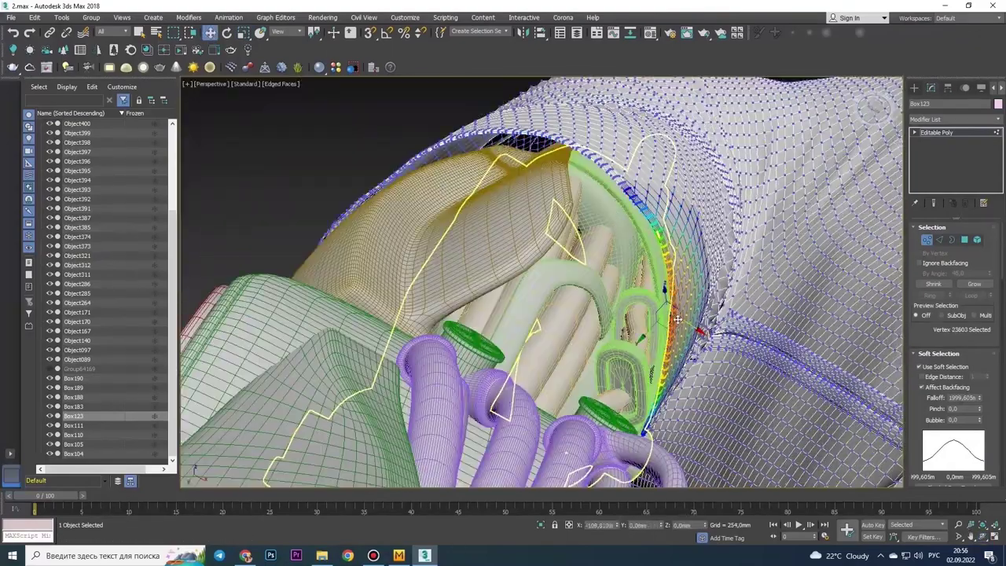
pyautogui.moveTo(712, 318)
pyautogui.keyDown('alt'); pyautogui.mouseDown(button='middle')
pyautogui.moveTo(532, 202)
pyautogui.moveTo(734, 347)
pyautogui.moveTo(512, 282)
pyautogui.moveTo(589, 245)
pyautogui.mouseUp(button='middle'); pyautogui.keyUp('alt')
pyautogui.press('w')
pyautogui.click(589, 245)
pyautogui.keyDown('alt'); pyautogui.moveTo(635, 296); pyautogui.dragTo(452, 414, button='middle'); pyautogui.keyUp('alt')
pyautogui.click(452, 414)
pyautogui.keyDown('alt'); pyautogui.moveTo(992, 536); pyautogui.dragTo(1001, 338, button='middle'); pyautogui.keyUp('alt')
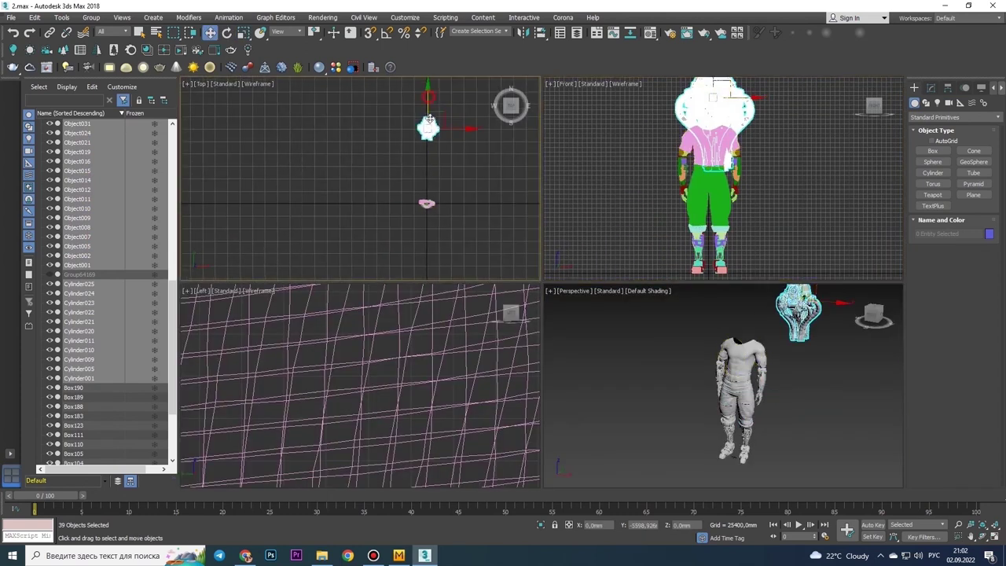
# Step: Apply an FFD 4x4x4 modifier to the 39 head objects and rotate the head into place
pyautogui.press('w')
pyautogui.scroll(3, 702, 150)
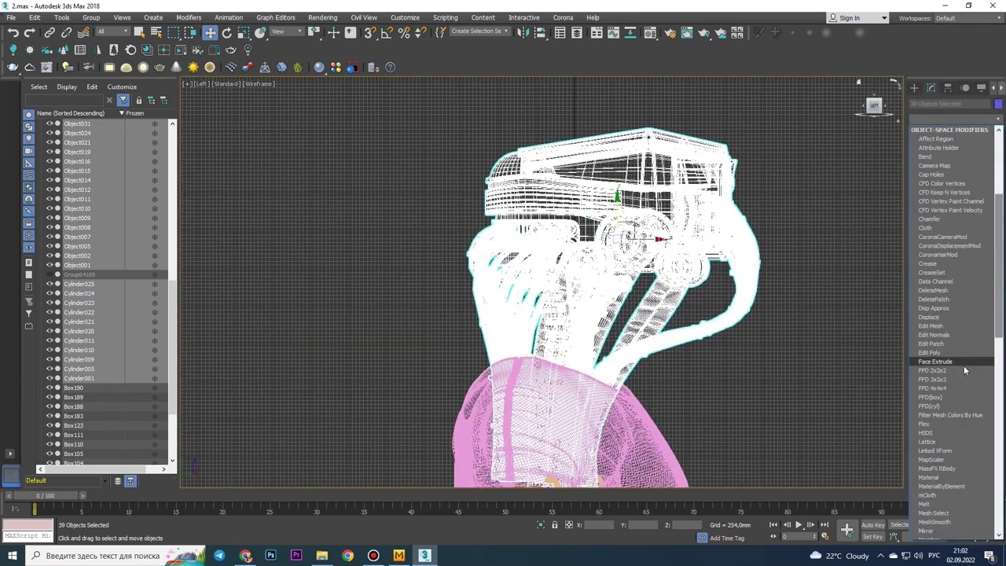
pyautogui.click(933, 388)
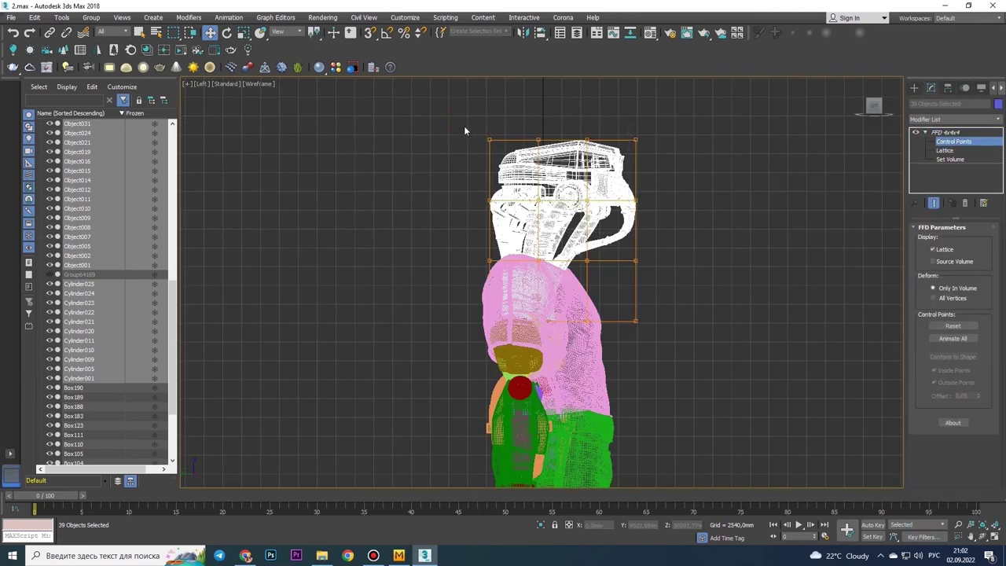
pyautogui.scroll(3, 641, 395)
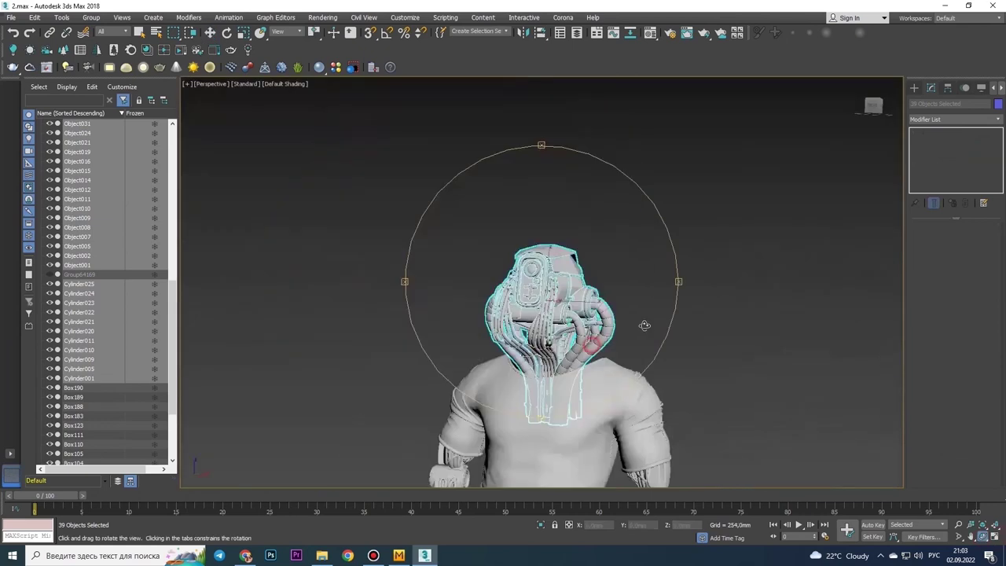
pyautogui.keyDown('alt'); pyautogui.moveTo(645, 235); pyautogui.dragTo(553, 224, button='middle'); pyautogui.keyUp('alt')
pyautogui.press('e')
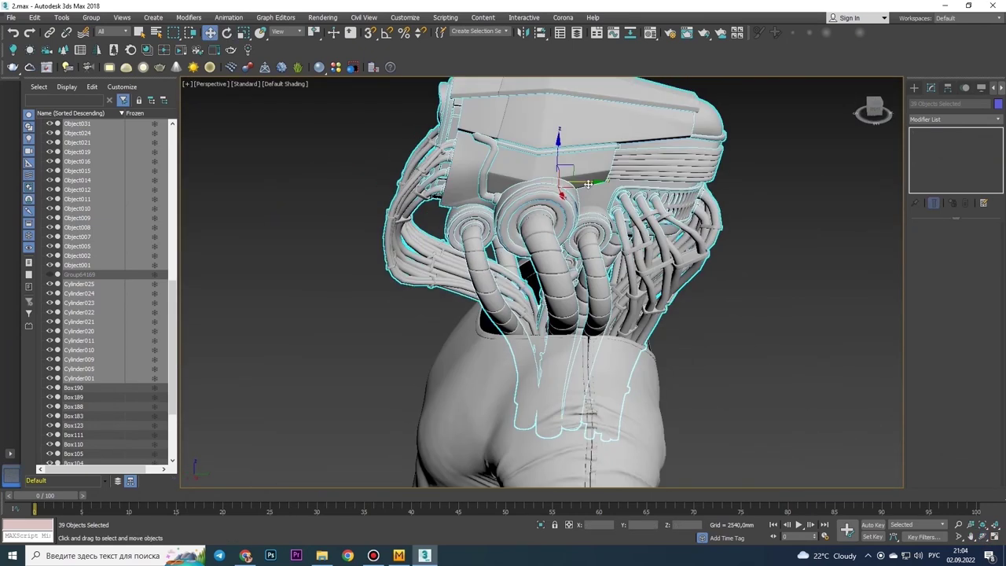
pyautogui.scroll(2, 566, 205)
pyautogui.scroll(2, 579, 183)
pyautogui.keyDown('alt'); pyautogui.moveTo(578, 183); pyautogui.dragTo(573, 290, button='middle'); pyautogui.keyUp('alt')
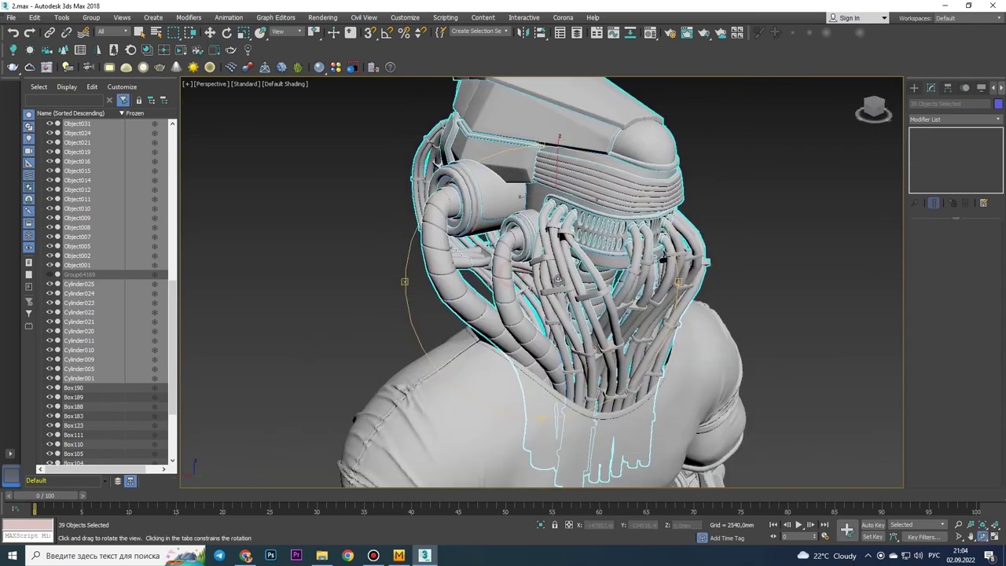
pyautogui.scroll(-3, 573, 291)
pyautogui.click(981, 540)
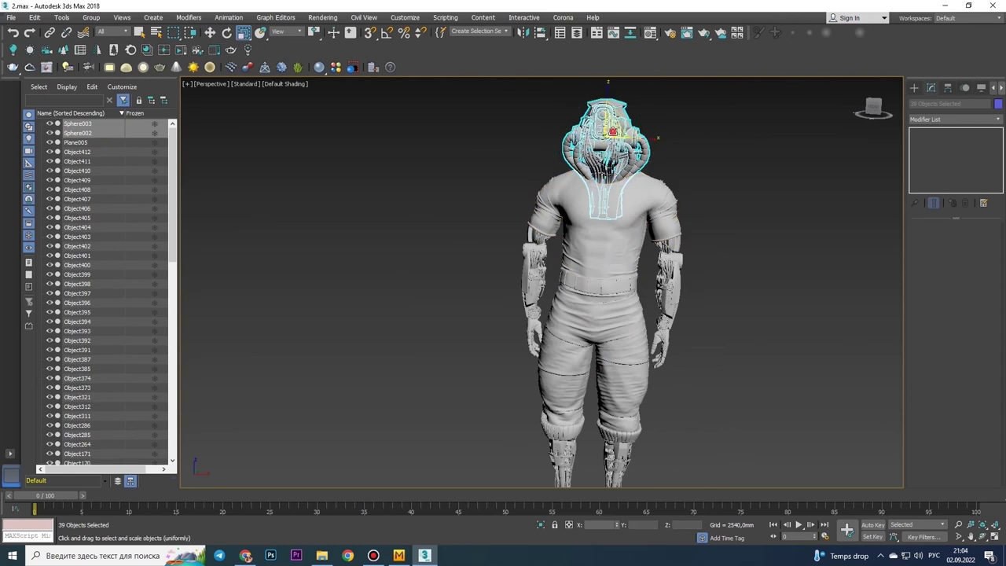
pyautogui.scroll(5, 692, 185)
pyautogui.keyDown('alt'); pyautogui.moveTo(691, 185); pyautogui.dragTo(604, 285, button='middle'); pyautogui.keyUp('alt')
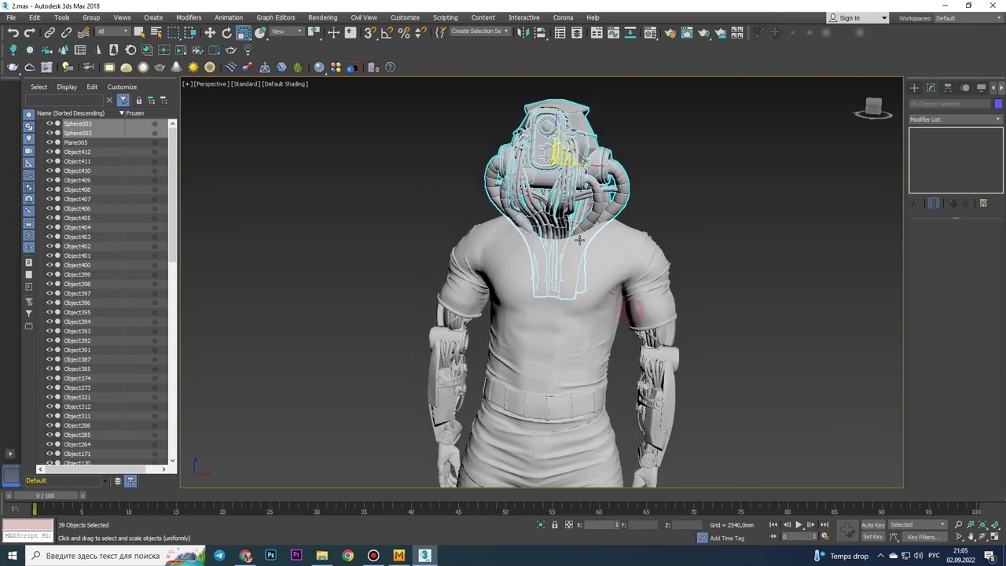
# Step: Drag the FFD 4x4x4 control points to fit the head against the collar
pyautogui.click(955, 119)
pyautogui.click(943, 236)
pyautogui.scroll(3, 500, 216)
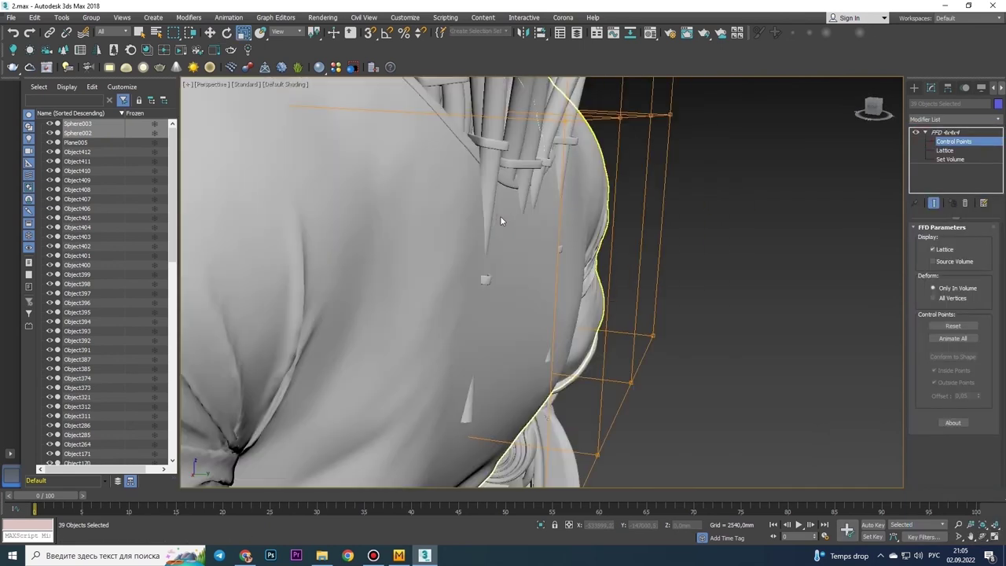
pyautogui.keyDown('alt'); pyautogui.moveTo(500, 215); pyautogui.dragTo(621, 376, button='middle'); pyautogui.keyUp('alt')
pyautogui.hotkey('shift', 'z')
pyautogui.hotkey('ctrl', 'z')
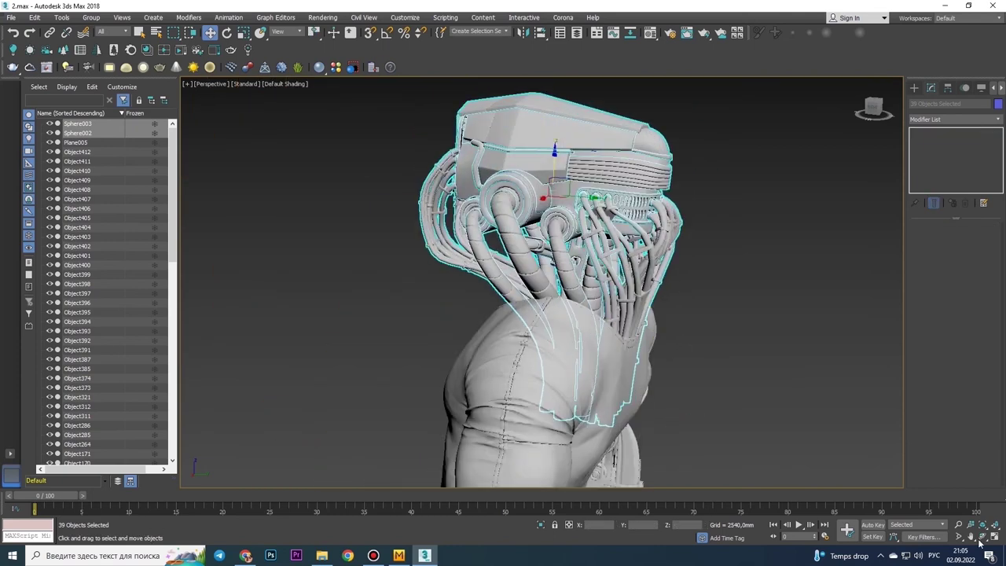
pyautogui.hotkey('shift', 'z')
pyautogui.hotkey('shift', 'z')
# Step: Convert the head pieces to Editable Poly
pyautogui.rightClick(629, 279)
pyautogui.click(734, 396)
pyautogui.scroll(-3, 602, 254)
pyautogui.keyDown('alt'); pyautogui.moveTo(602, 254); pyautogui.dragTo(542, 370, button='middle'); pyautogui.keyUp('alt')
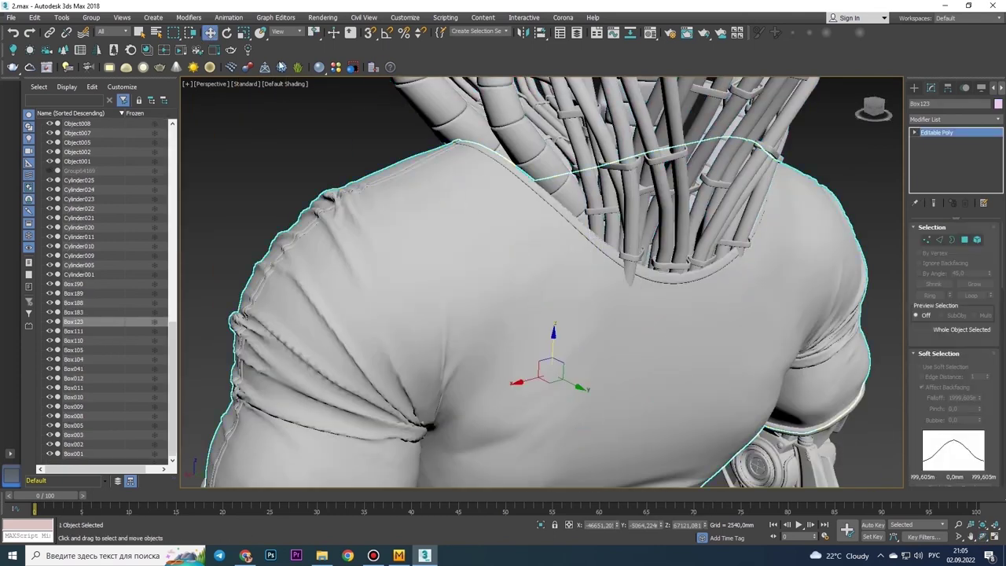
pyautogui.scroll(3, 542, 370)
# Step: Enable Soft Selection on Box123 and move collar vertices in around the neck cable tubes
pyautogui.click(921, 368)
pyautogui.scroll(-3, 584, 261)
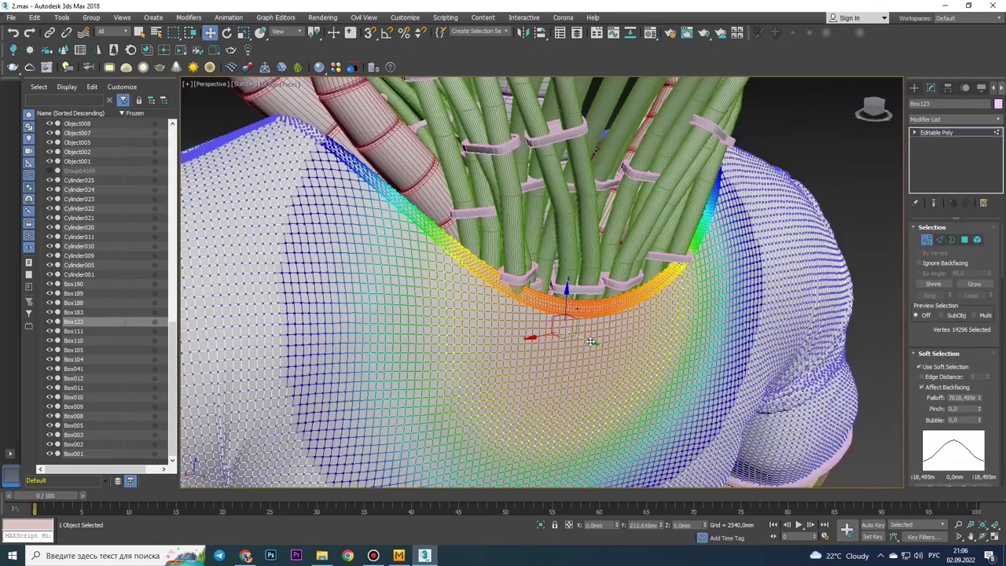
pyautogui.scroll(4, 584, 261)
pyautogui.click(610, 304)
pyautogui.keyDown('alt'); pyautogui.moveTo(610, 304); pyautogui.dragTo(452, 275, button='middle'); pyautogui.keyUp('alt')
pyautogui.press('w')
pyautogui.click(452, 275)
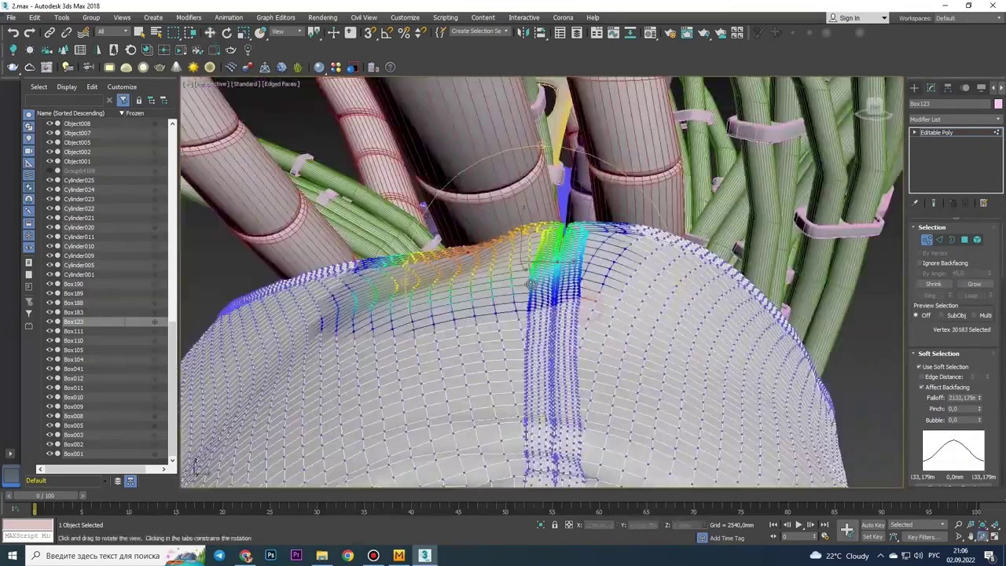
pyautogui.moveTo(585, 268)
pyautogui.keyDown('alt'); pyautogui.mouseDown(button='middle')
pyautogui.moveTo(783, 295)
pyautogui.moveTo(746, 184)
pyautogui.mouseUp(button='middle'); pyautogui.keyUp('alt')
pyautogui.click(783, 294)
pyautogui.scroll(-5, 746, 184)
pyautogui.scroll(-3, 746, 184)
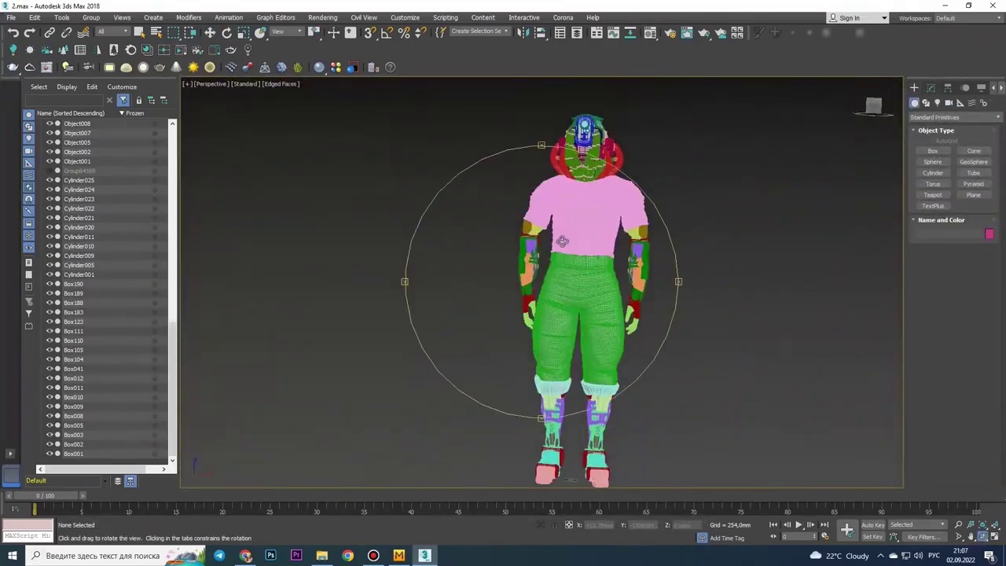